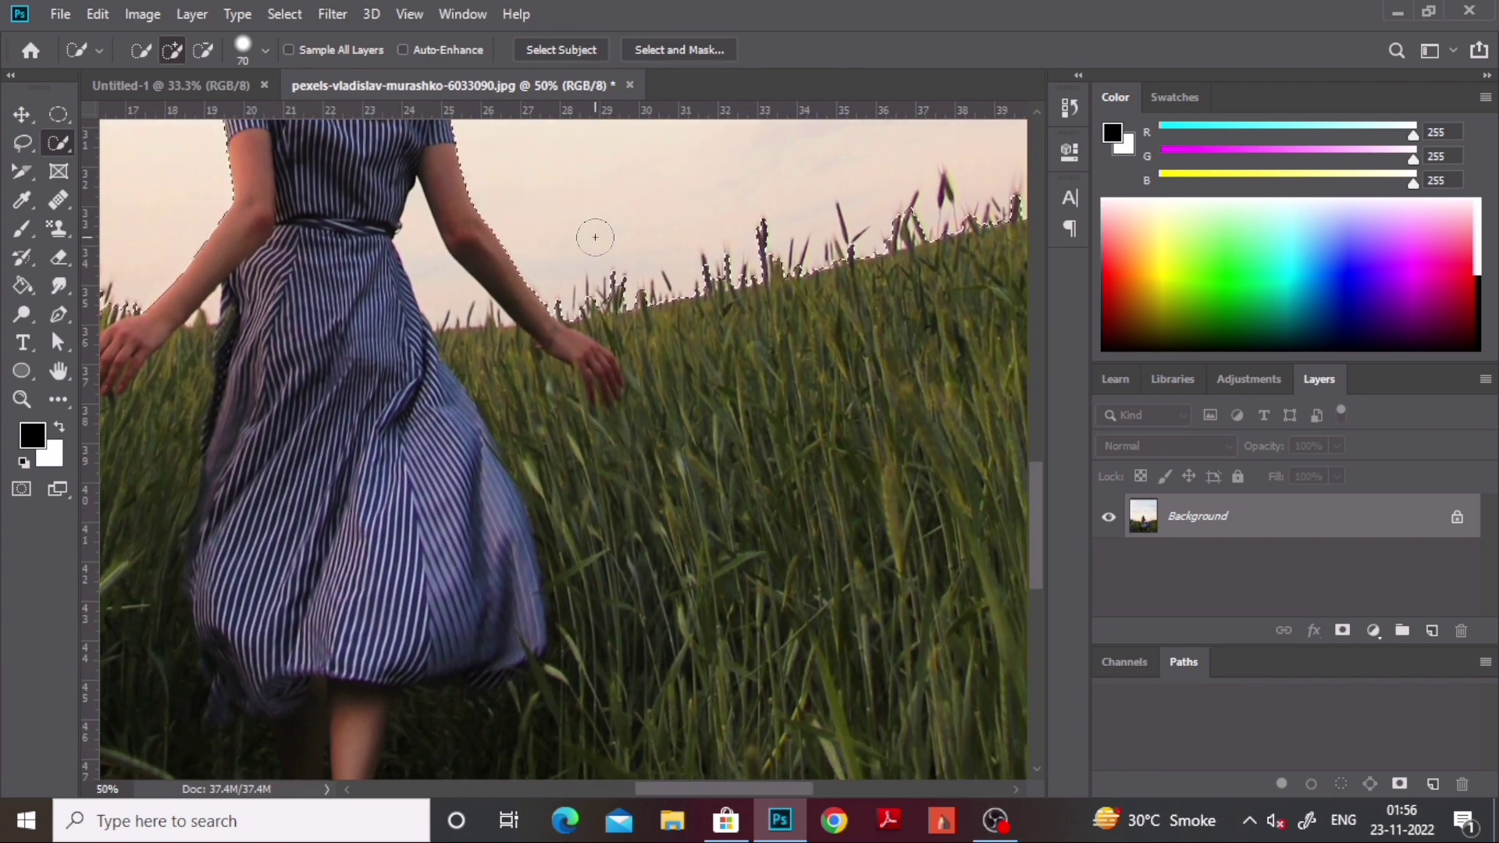
Add the sky gaps between the woman's arms and dress to the sky selection with a size 25 Quick Selection brush
{"action": "key", "text": "bracketleft"}
{"action": "key", "text": "bracketleft"}
{"action": "key", "text": "bracketleft"}
{"action": "key", "text": "bracketleft"}
{"action": "key", "text": "bracketleft"}
{"action": "key", "text": "bracketleft"}
{"action": "key", "text": "bracketleft"}
{"action": "left_click_drag", "start_coordinate": [429, 248], "coordinate": [470, 301]}
{"action": "left_click", "coordinate": [209, 314]}
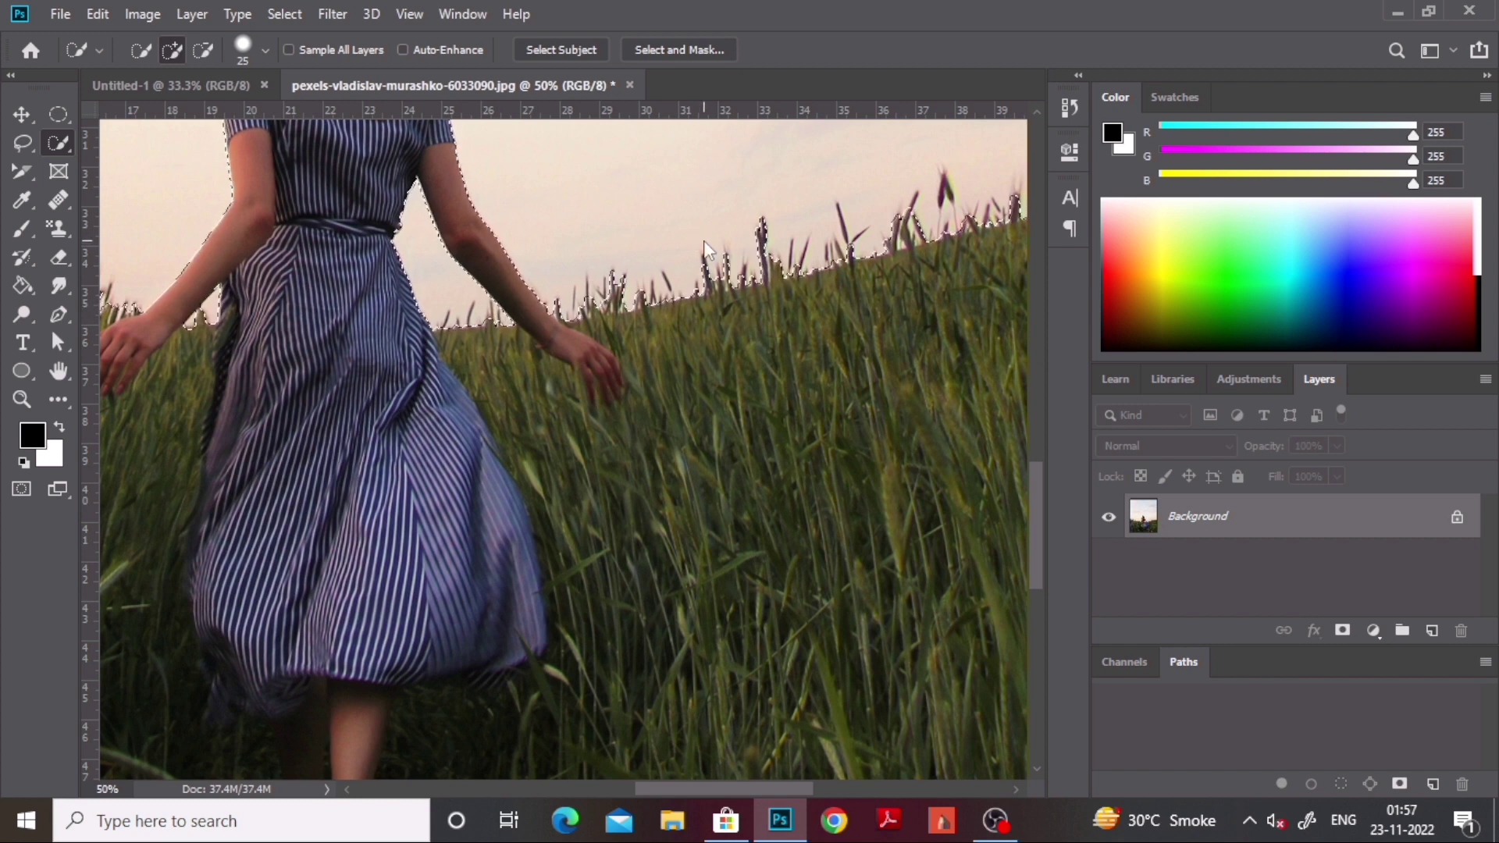
Invert the sky selection so that it covers the woman and the field instead
{"action": "key", "text": "ctrl+minus"}
{"action": "key", "text": "ctrl+minus"}
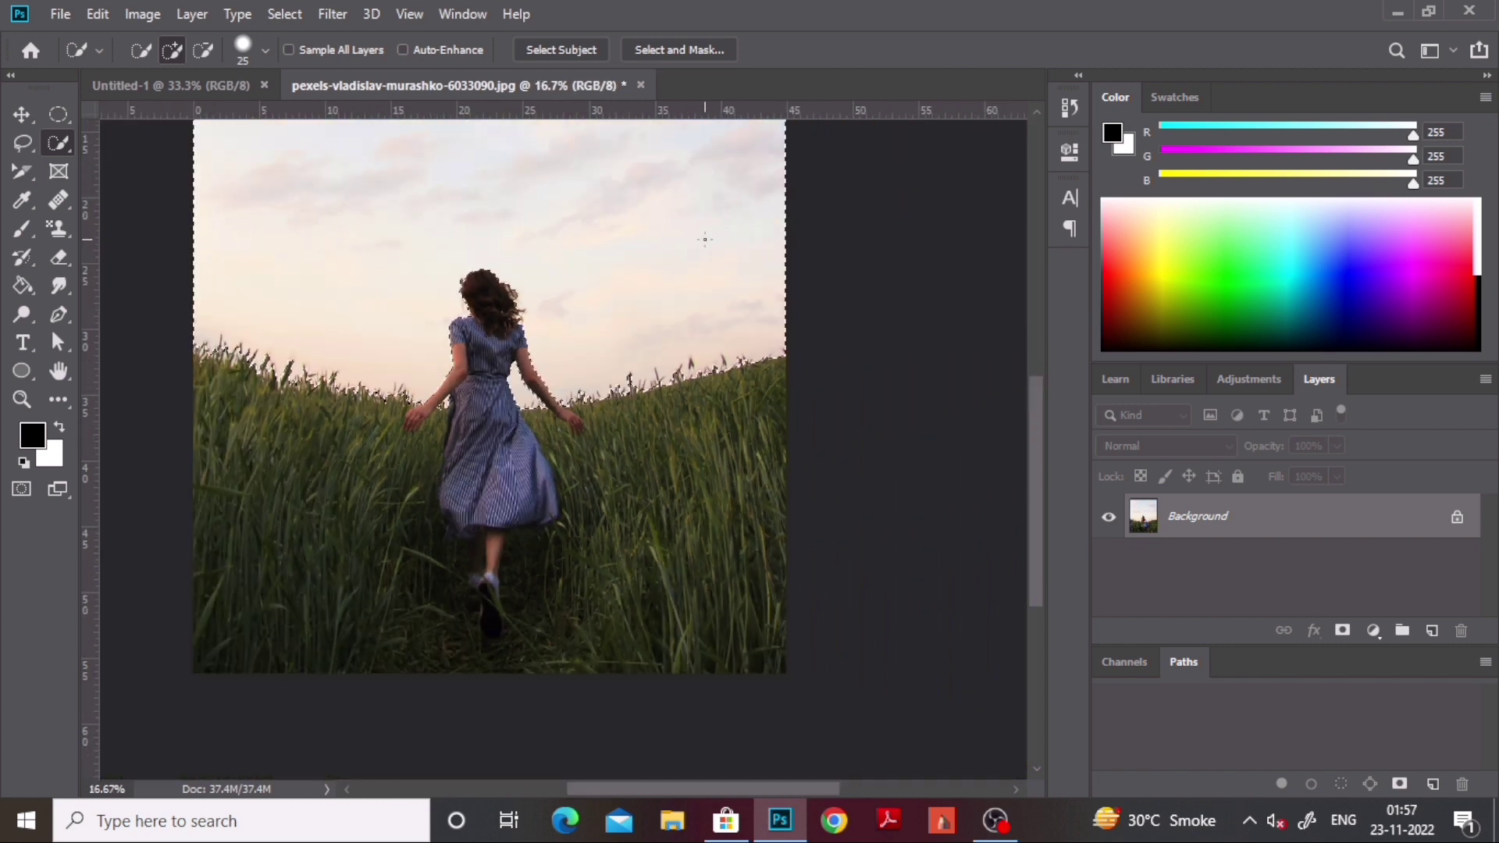
{"action": "key", "text": "ctrl+minus"}
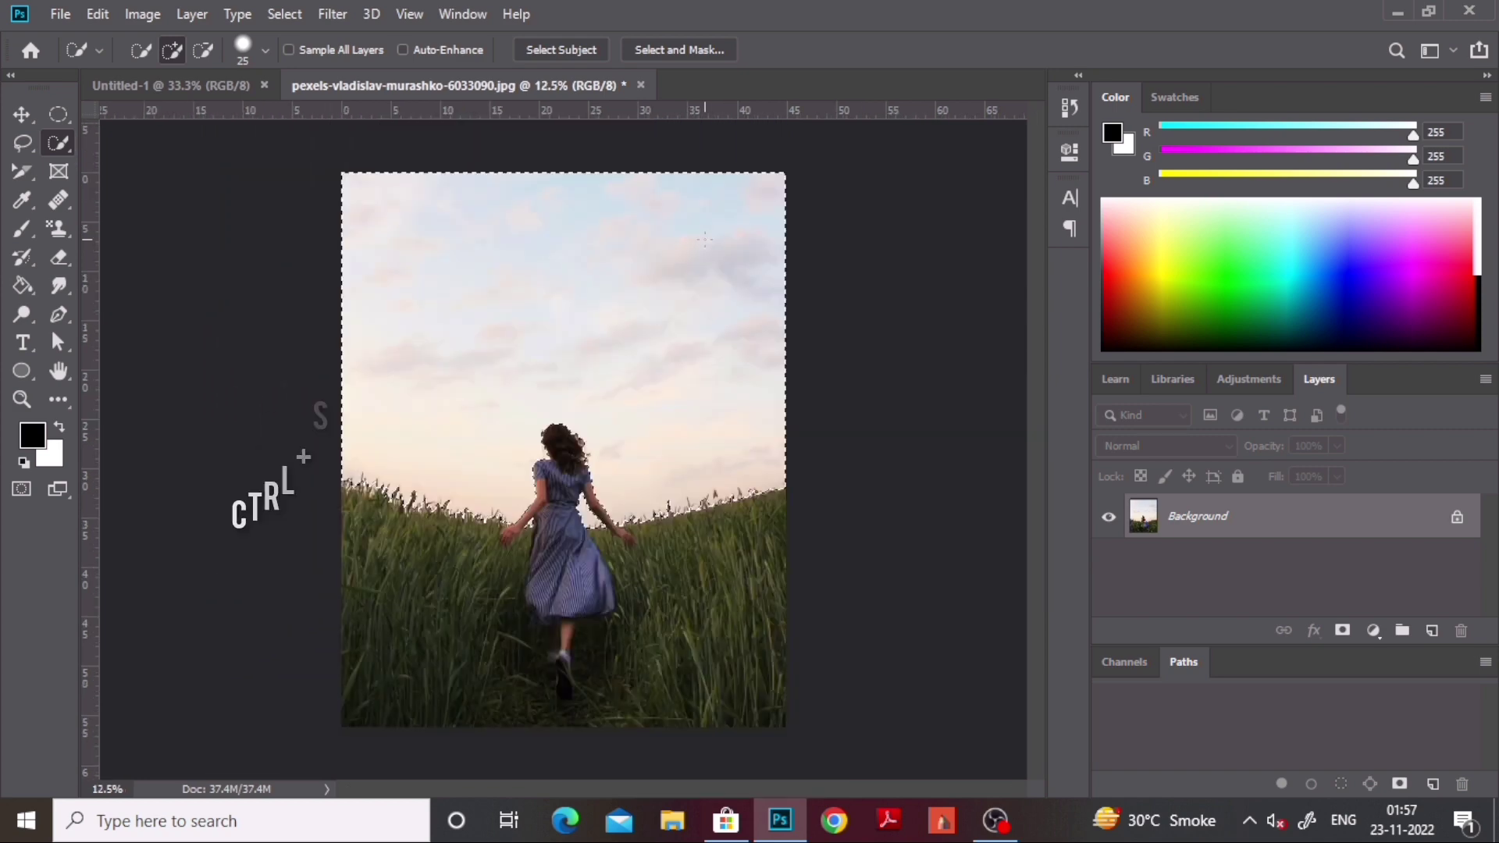
{"action": "key", "text": "ctrl+shift+i"}
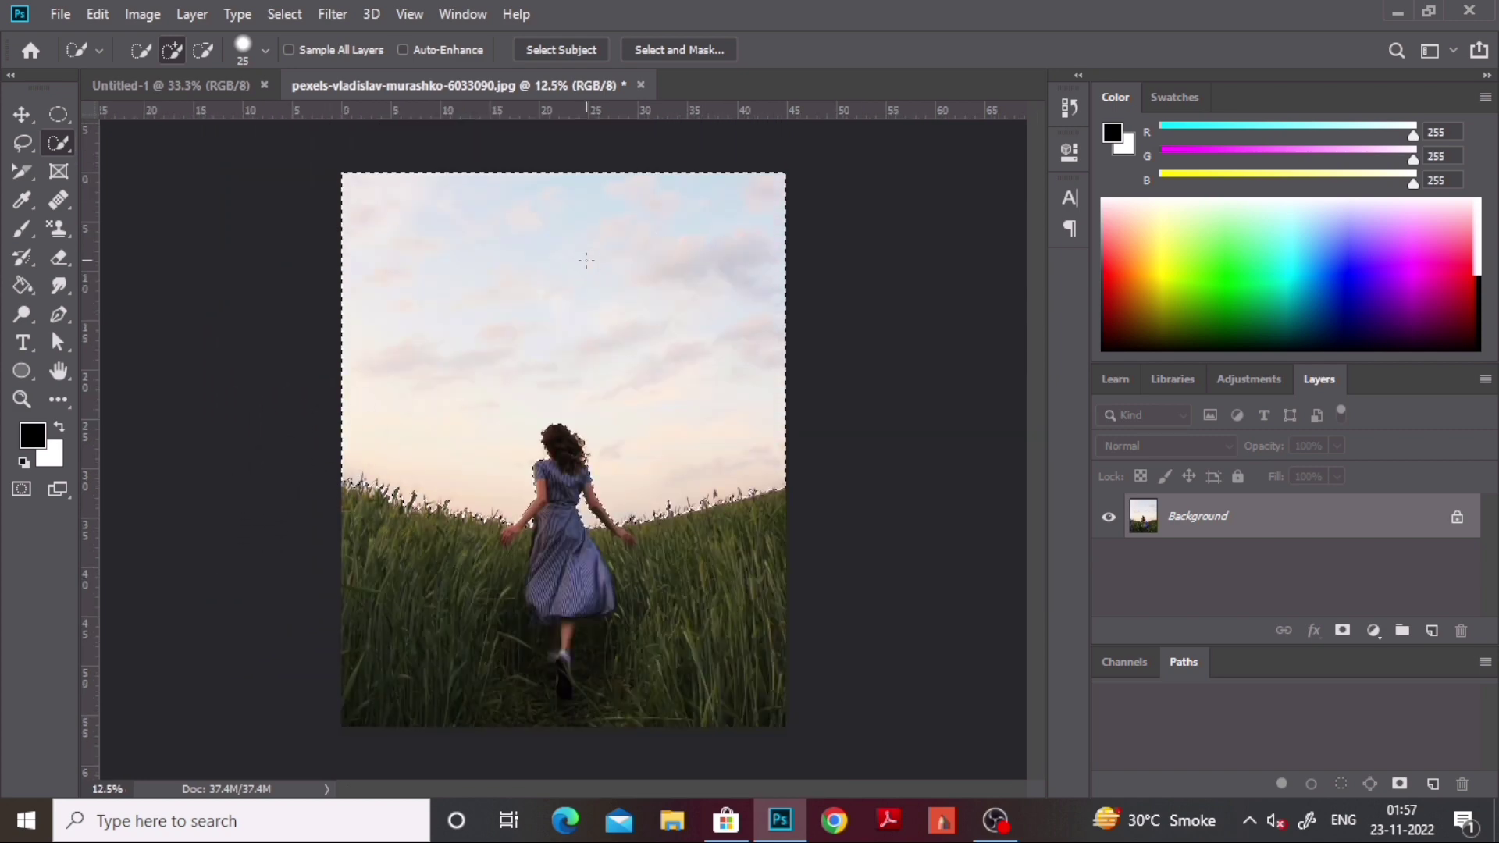
Open the selection in Select and Mask and preview the masked areas as an Overlay in red ff0000
{"action": "left_click", "coordinate": [680, 48]}
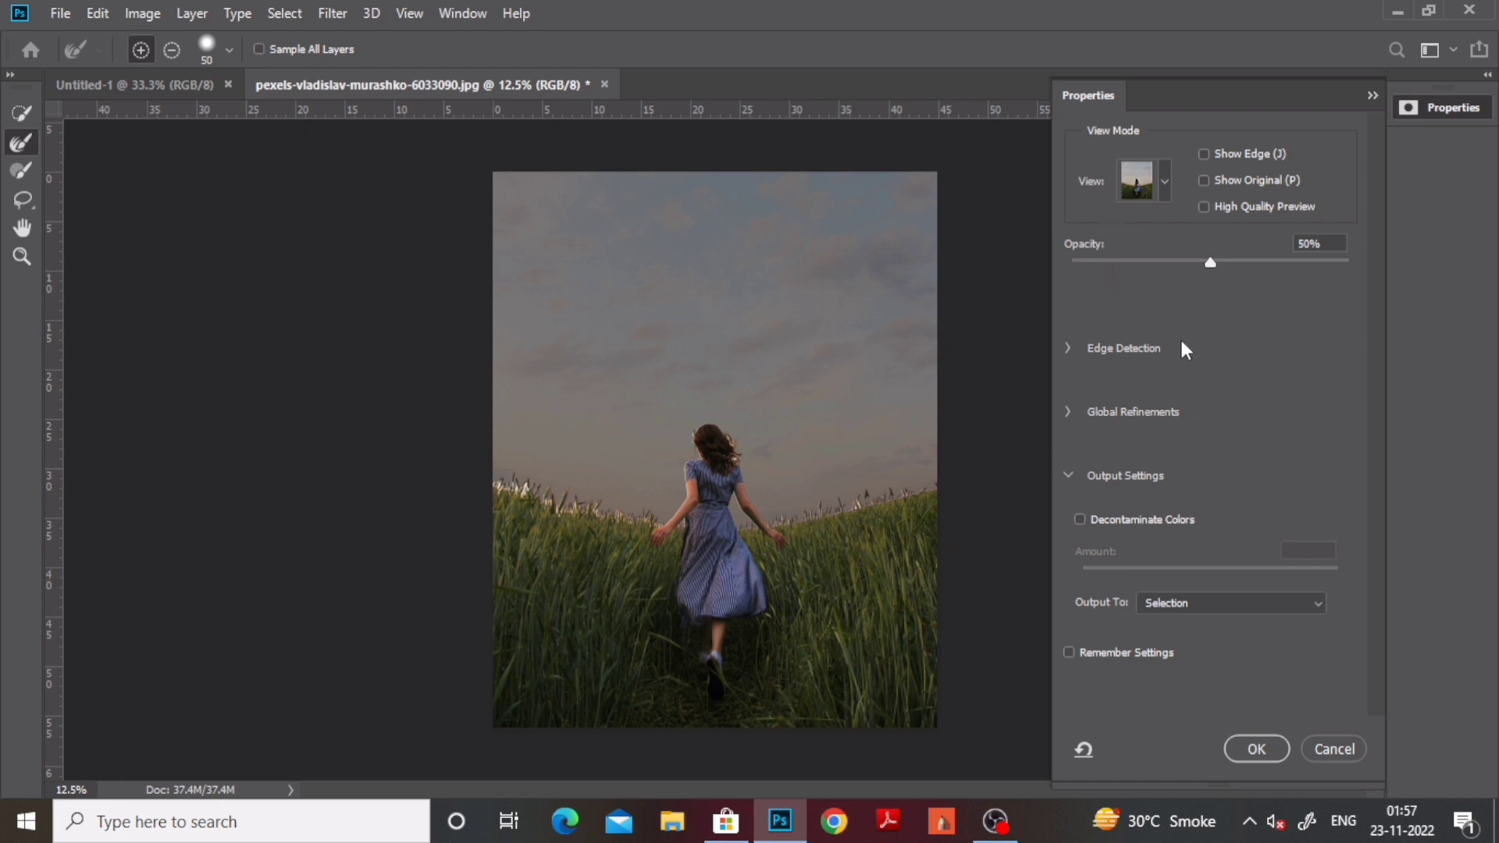
{"action": "left_click", "coordinate": [1133, 193]}
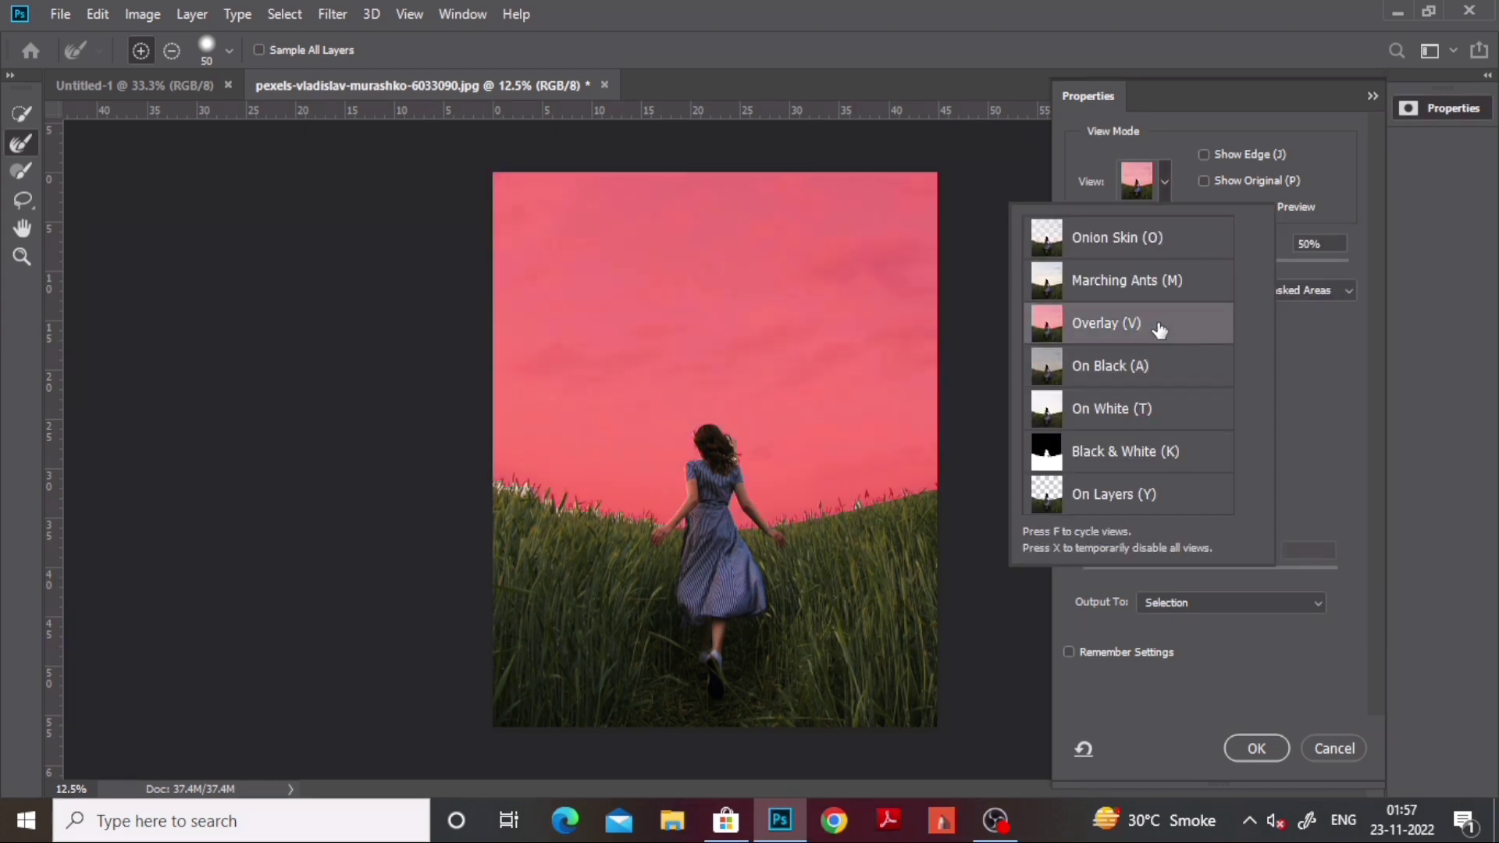
{"action": "left_click", "coordinate": [1192, 334]}
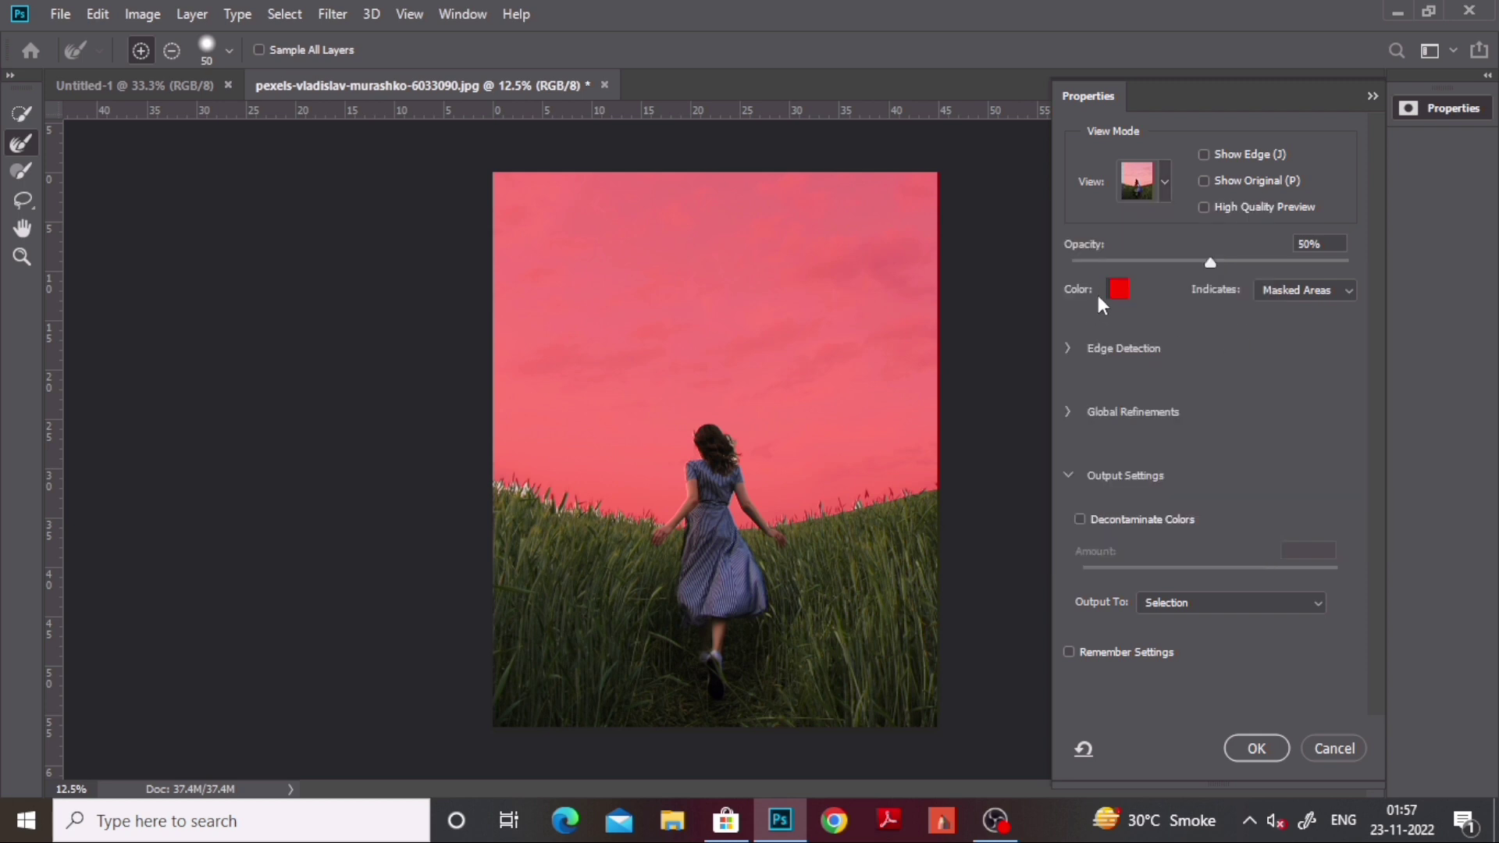
{"action": "left_click", "coordinate": [1118, 289]}
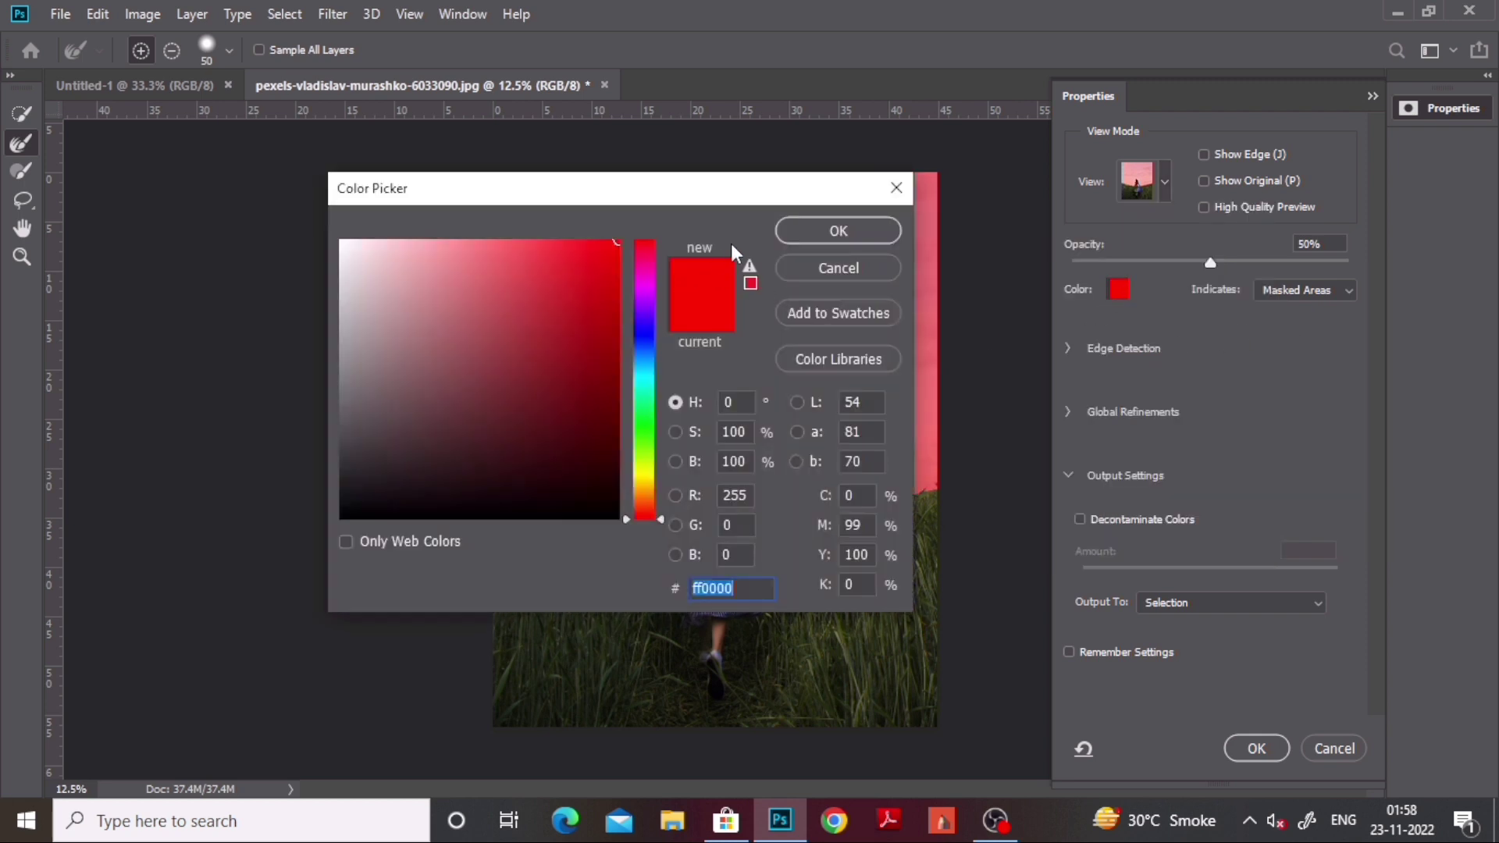
{"action": "left_click", "coordinate": [806, 231]}
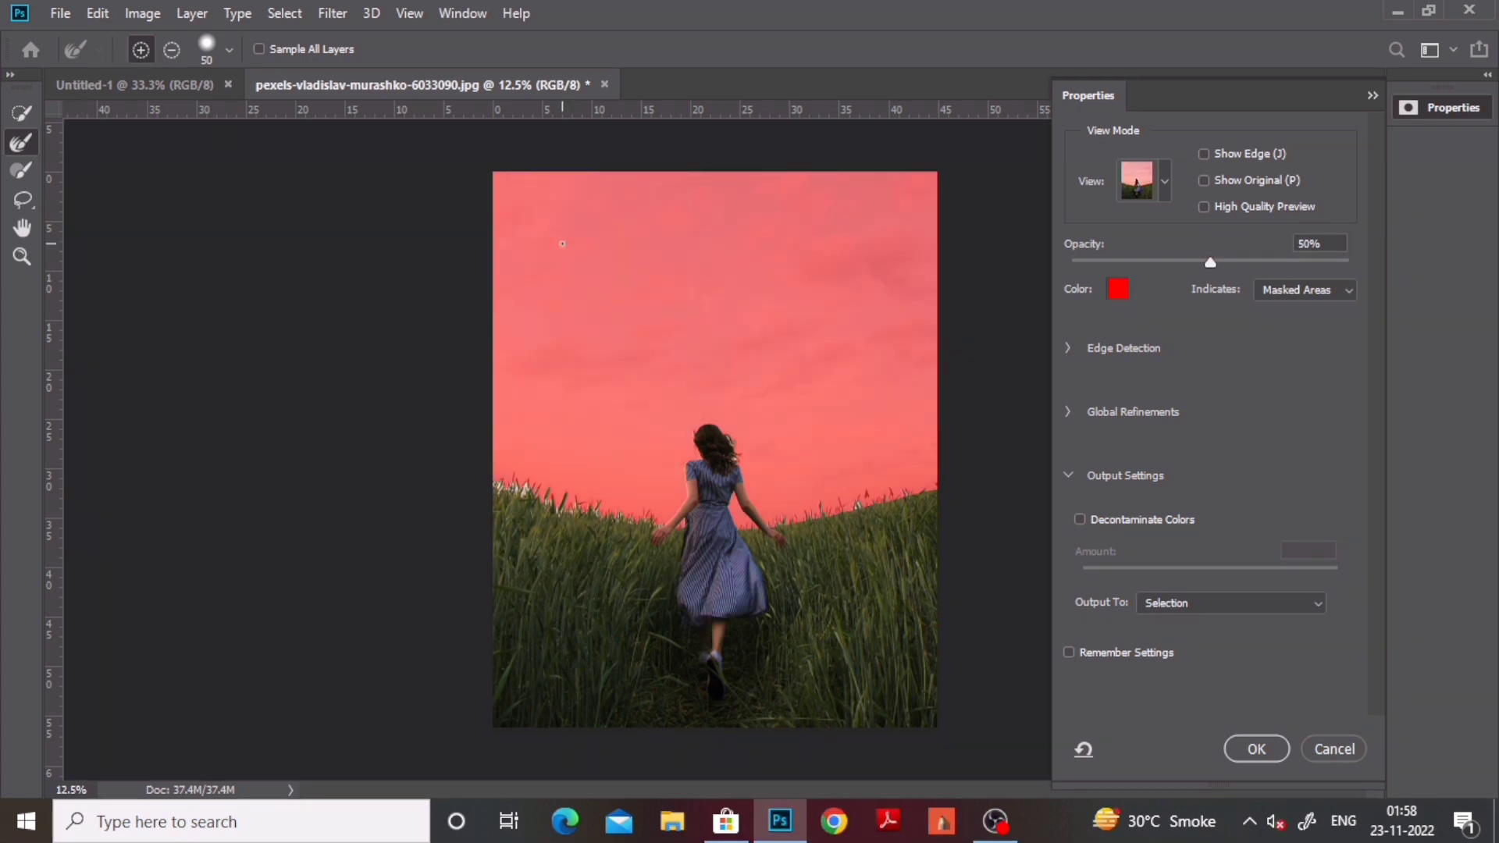
Refine the mask edge along the grass tips on the left side of the photo with the Refine Edge Brush
{"action": "scroll", "coordinate": [804, 437], "scroll_direction": "up", "scroll_amount": 4}
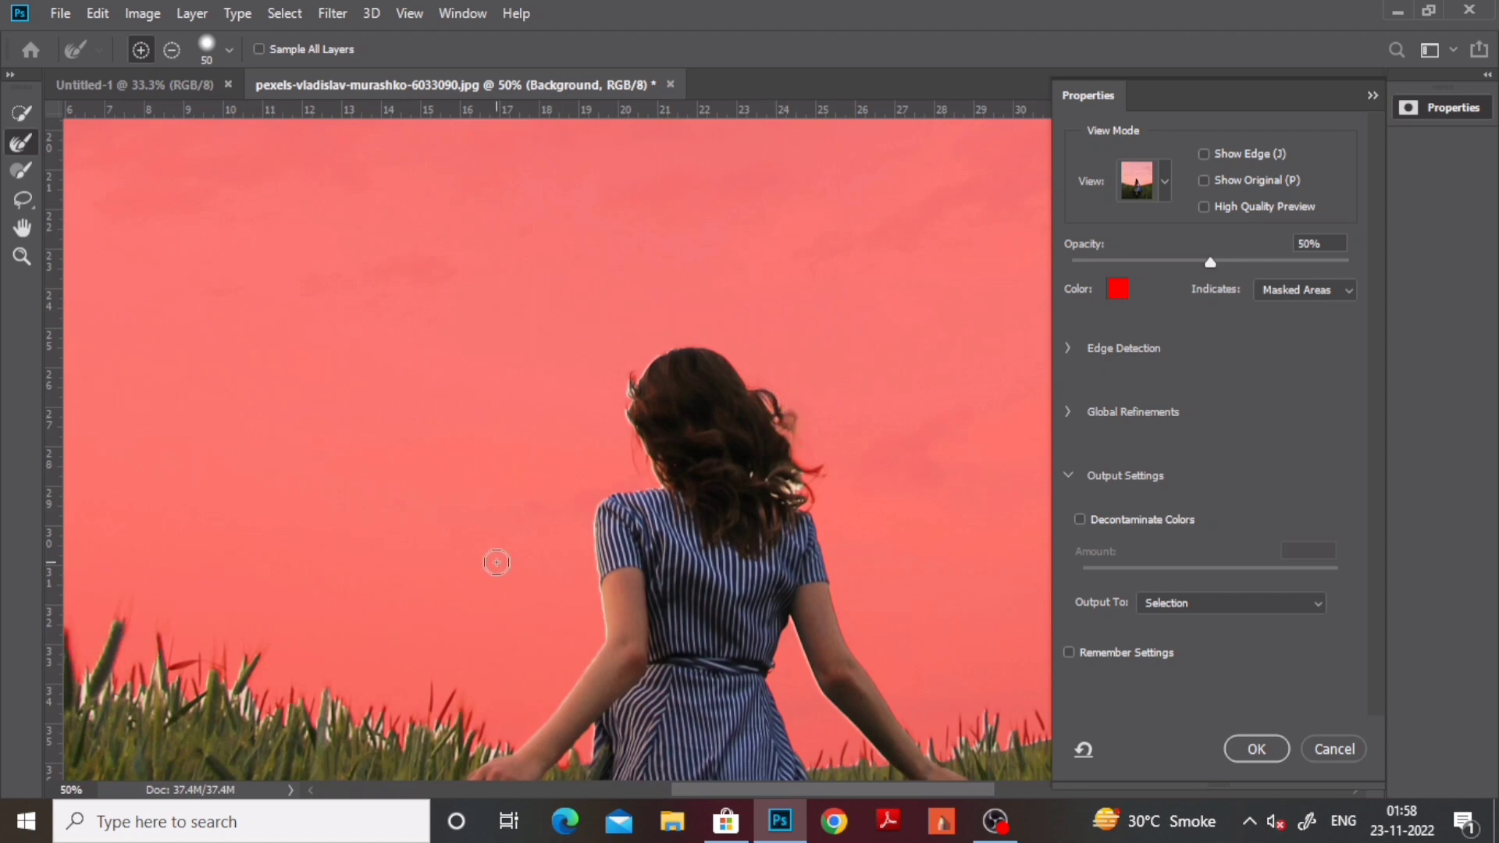
{"action": "mouse_move", "coordinate": [274, 586]}
{"action": "left_mouse_down"}
{"action": "mouse_move", "coordinate": [375, 458]}
{"action": "mouse_move", "coordinate": [814, 412]}
{"action": "mouse_move", "coordinate": [552, 418]}
{"action": "left_mouse_up"}
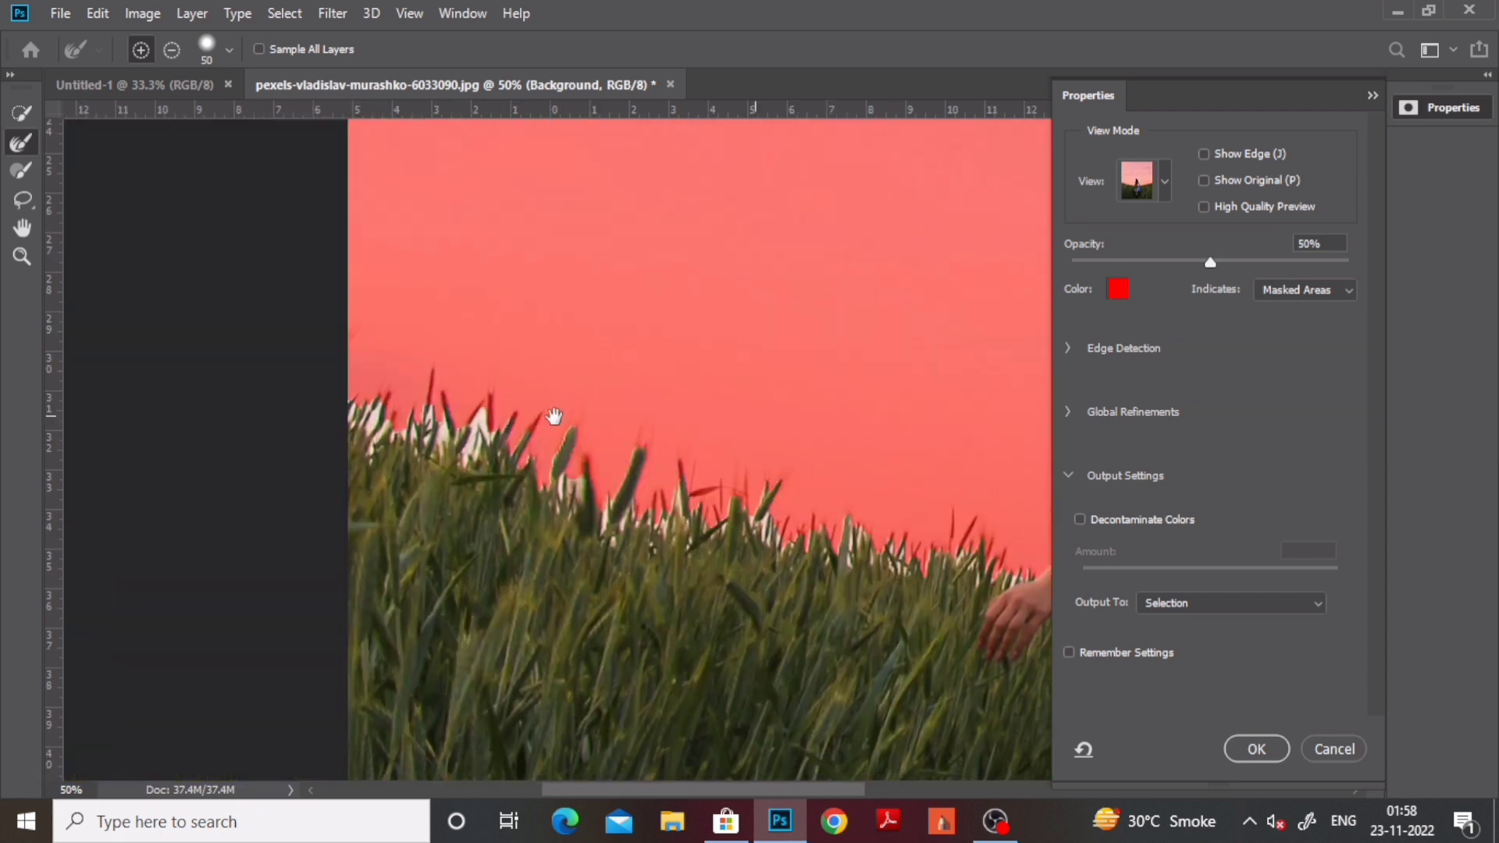
{"action": "mouse_move", "coordinate": [434, 421]}
{"action": "left_mouse_down"}
{"action": "mouse_move", "coordinate": [533, 434]}
{"action": "mouse_move", "coordinate": [370, 422]}
{"action": "mouse_move", "coordinate": [366, 441]}
{"action": "mouse_move", "coordinate": [373, 411]}
{"action": "left_mouse_up"}
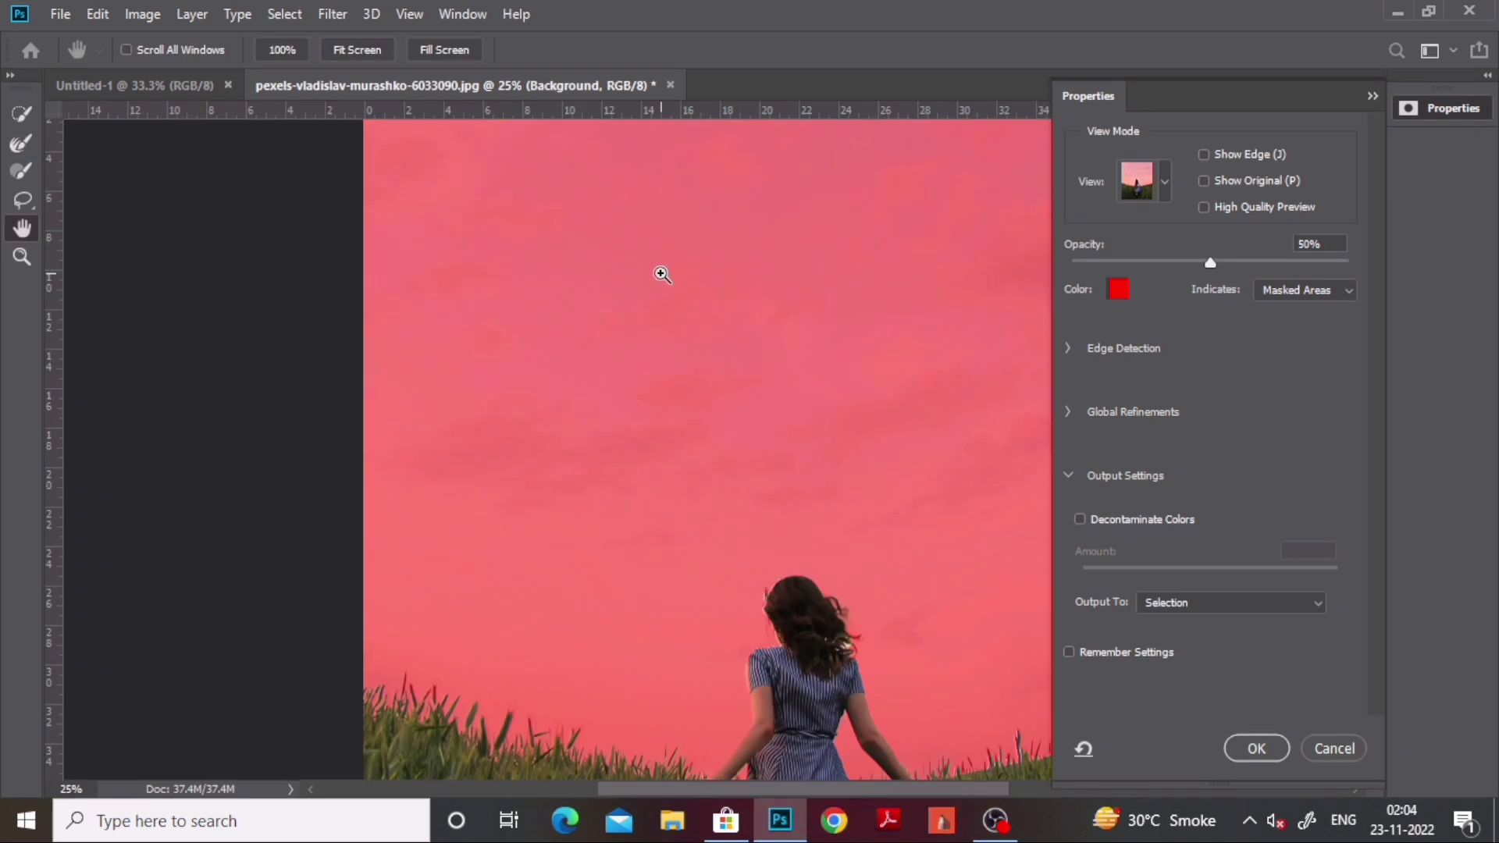
Clean up the mask edge around the woman's hair with the Refine Edge Brush and reduce the brush size to 40
{"action": "scroll", "coordinate": [713, 348], "scroll_direction": "down", "scroll_amount": 1}
{"action": "left_click_drag", "start_coordinate": [787, 411], "coordinate": [550, 244]}
{"action": "key", "text": "ctrl+plus"}
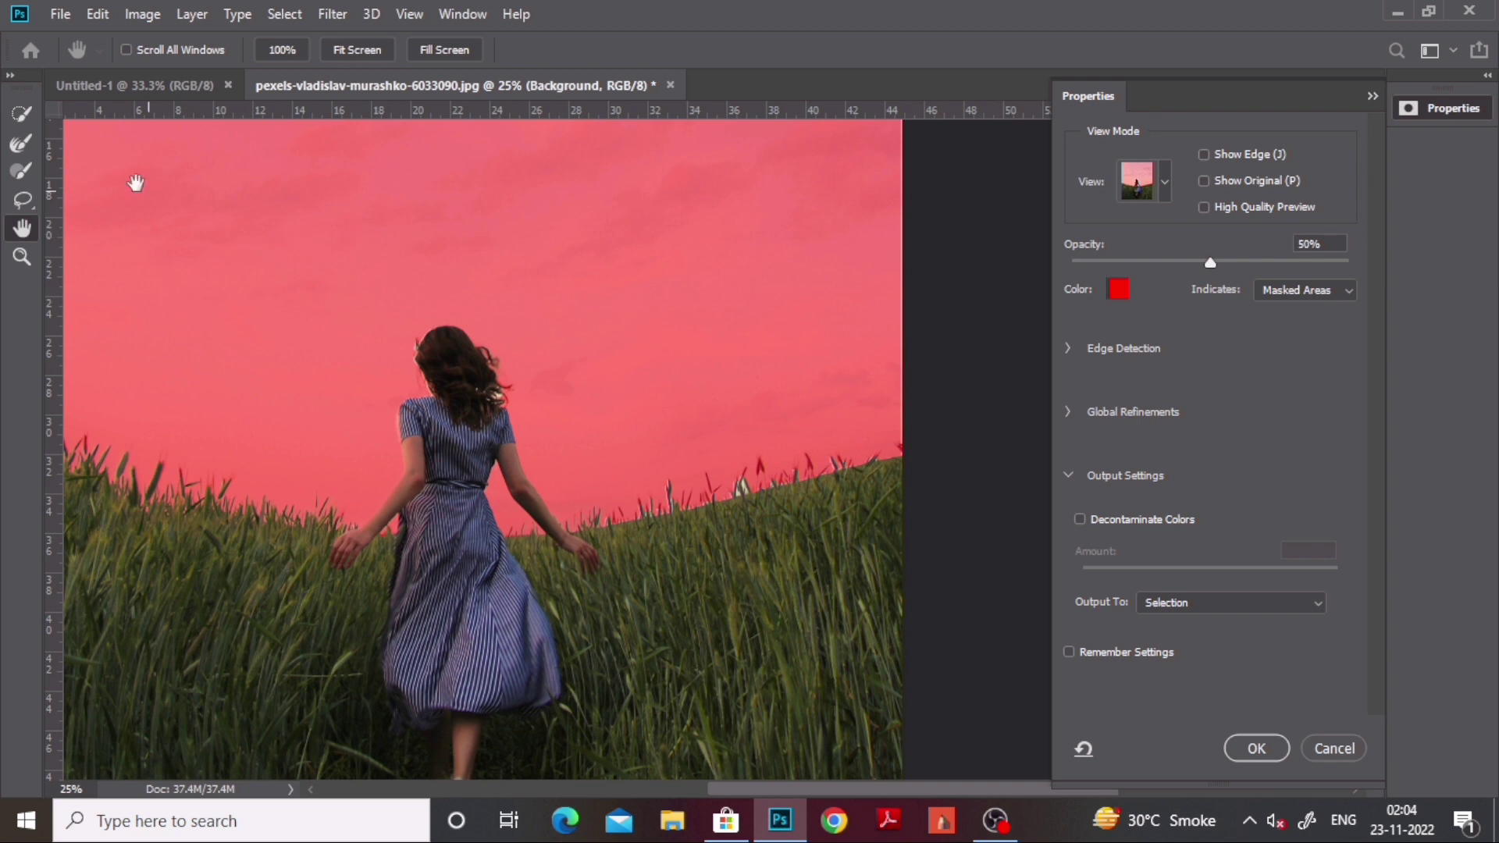
{"action": "left_click", "coordinate": [21, 143]}
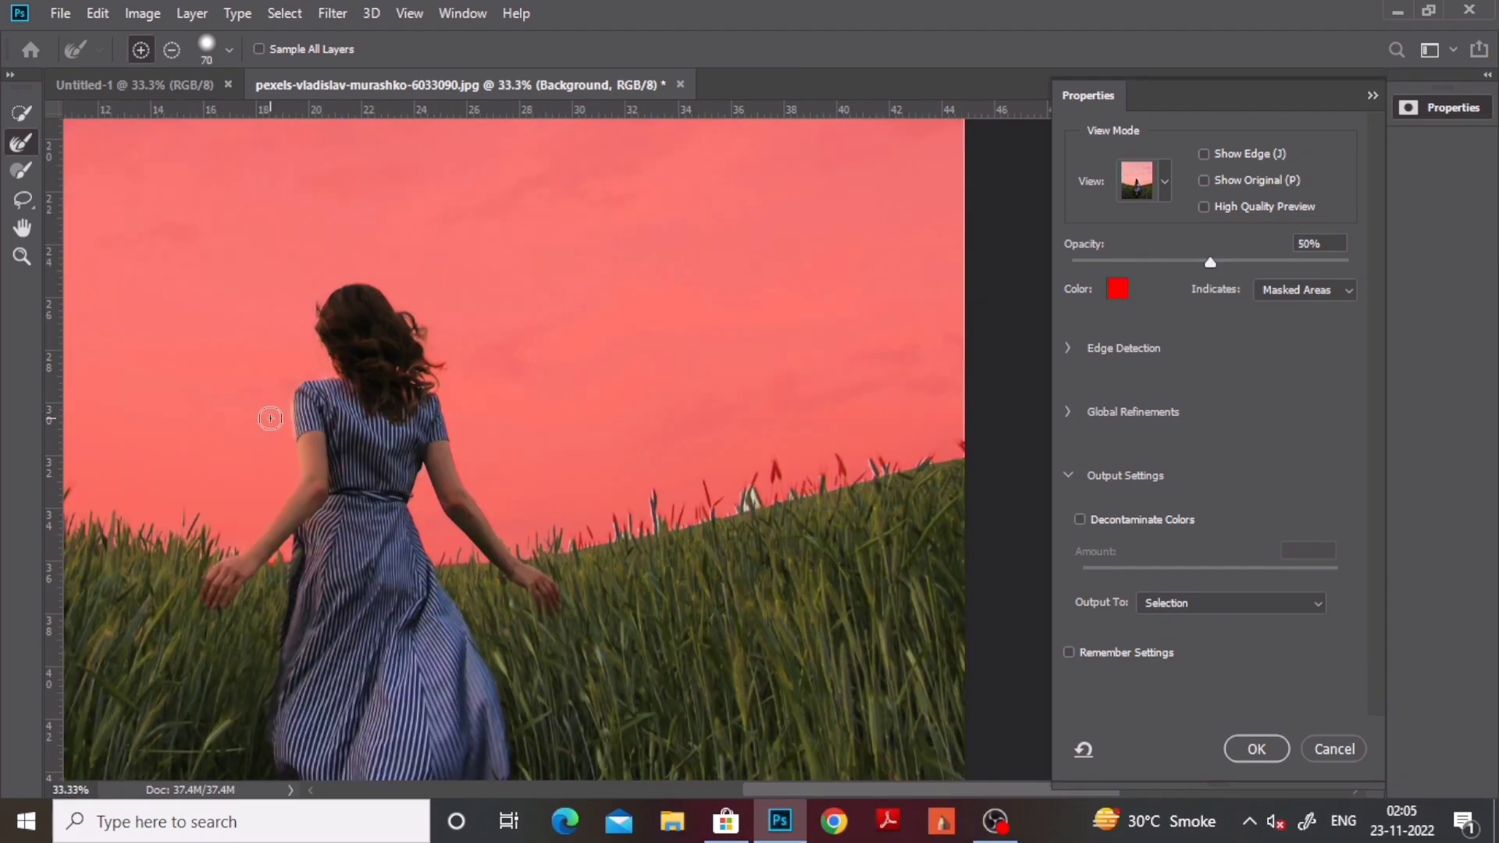
{"action": "key", "text": "bracketleft"}
{"action": "key", "text": "bracketleft"}
{"action": "key", "text": "bracketleft"}
{"action": "key", "text": "ctrl+minus"}
{"action": "key", "text": "ctrl+minus"}
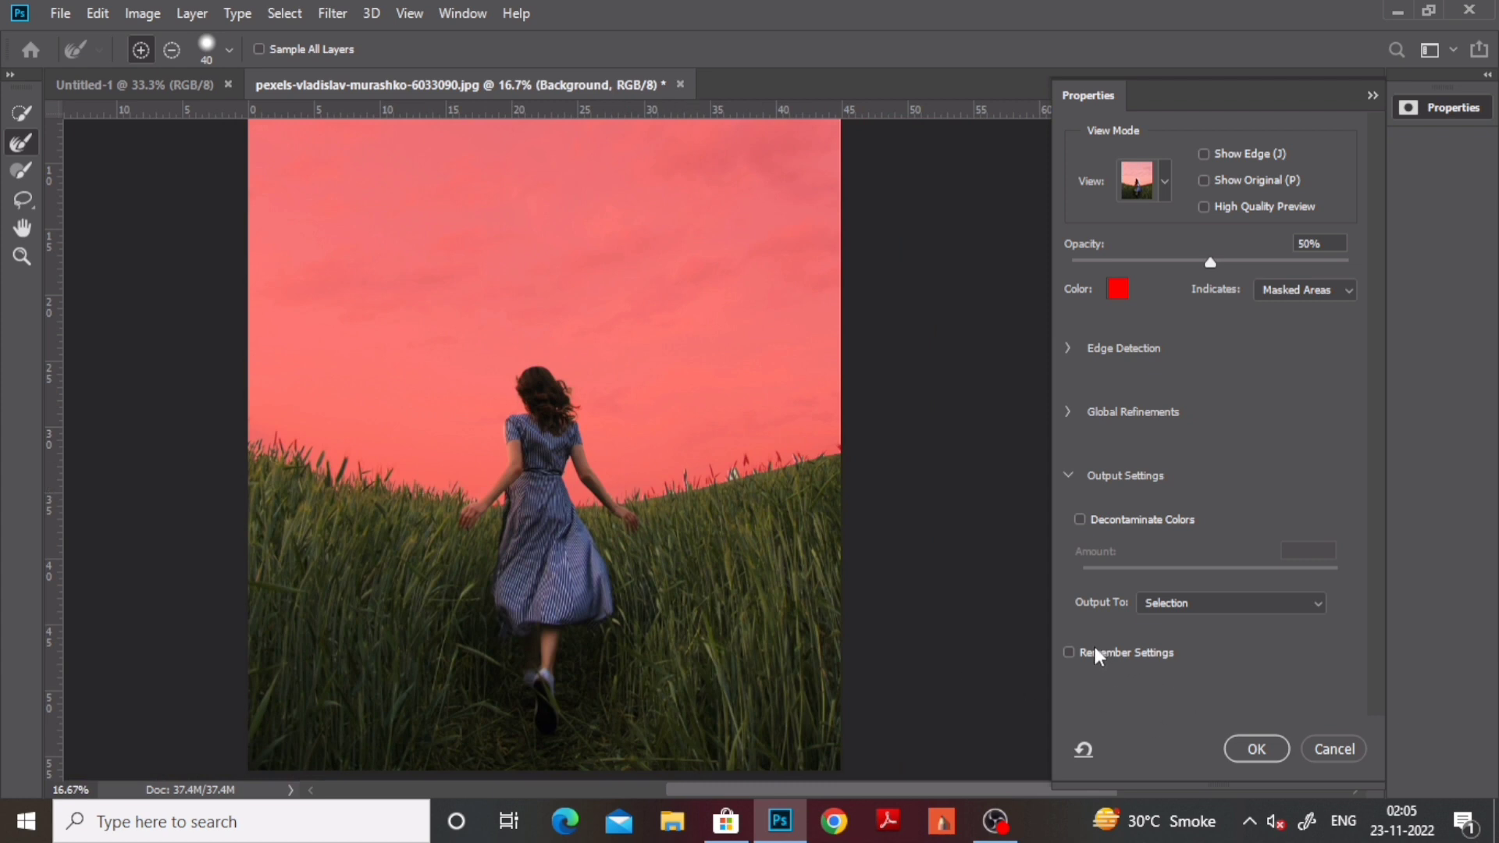
Output the refined selection as a New Layer with Layer Mask
{"action": "left_click", "coordinate": [1218, 603]}
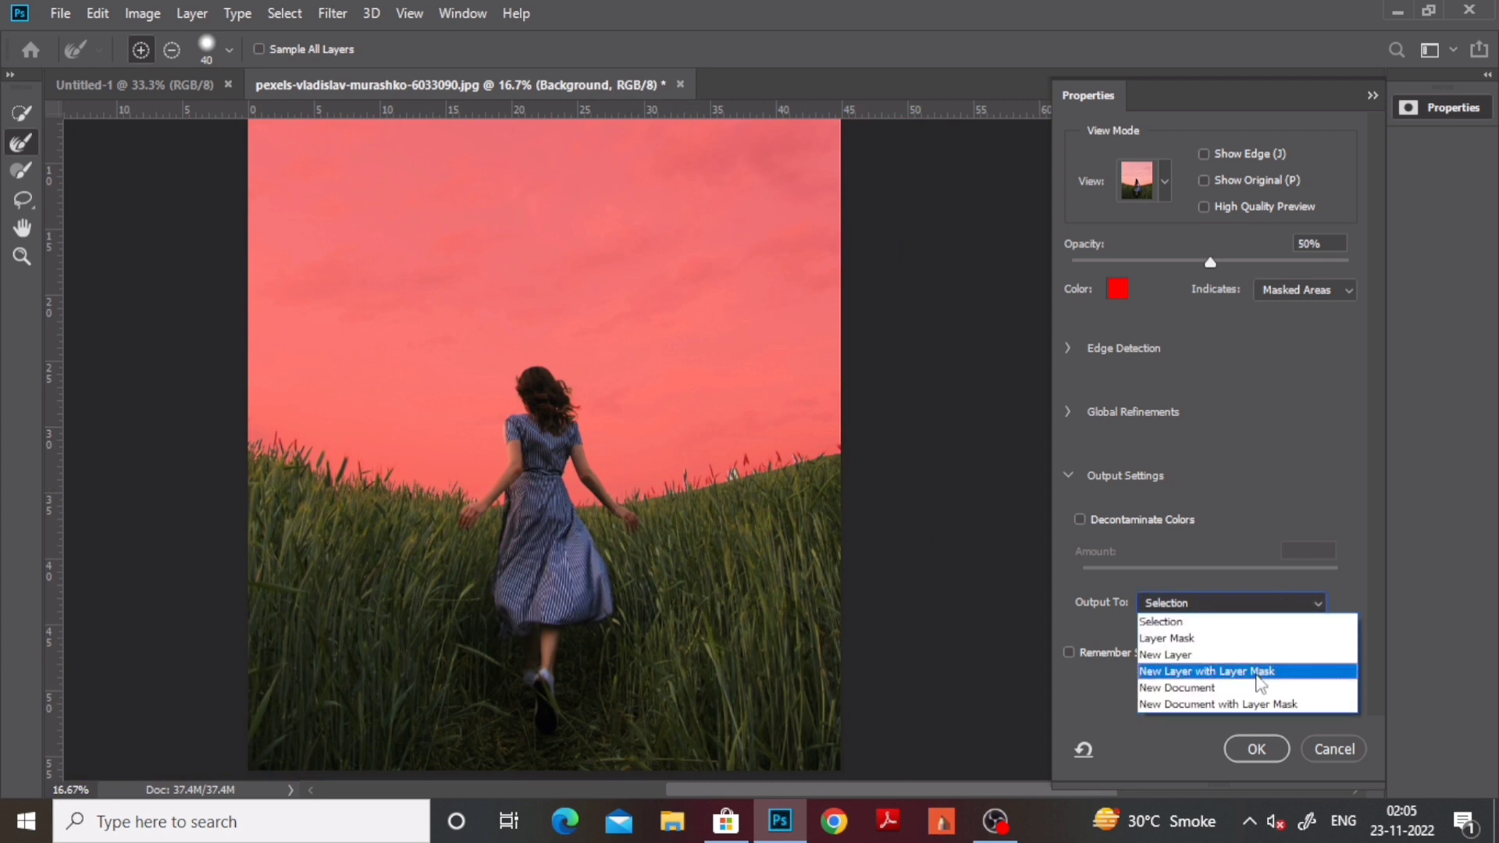
{"action": "left_click", "coordinate": [1155, 670]}
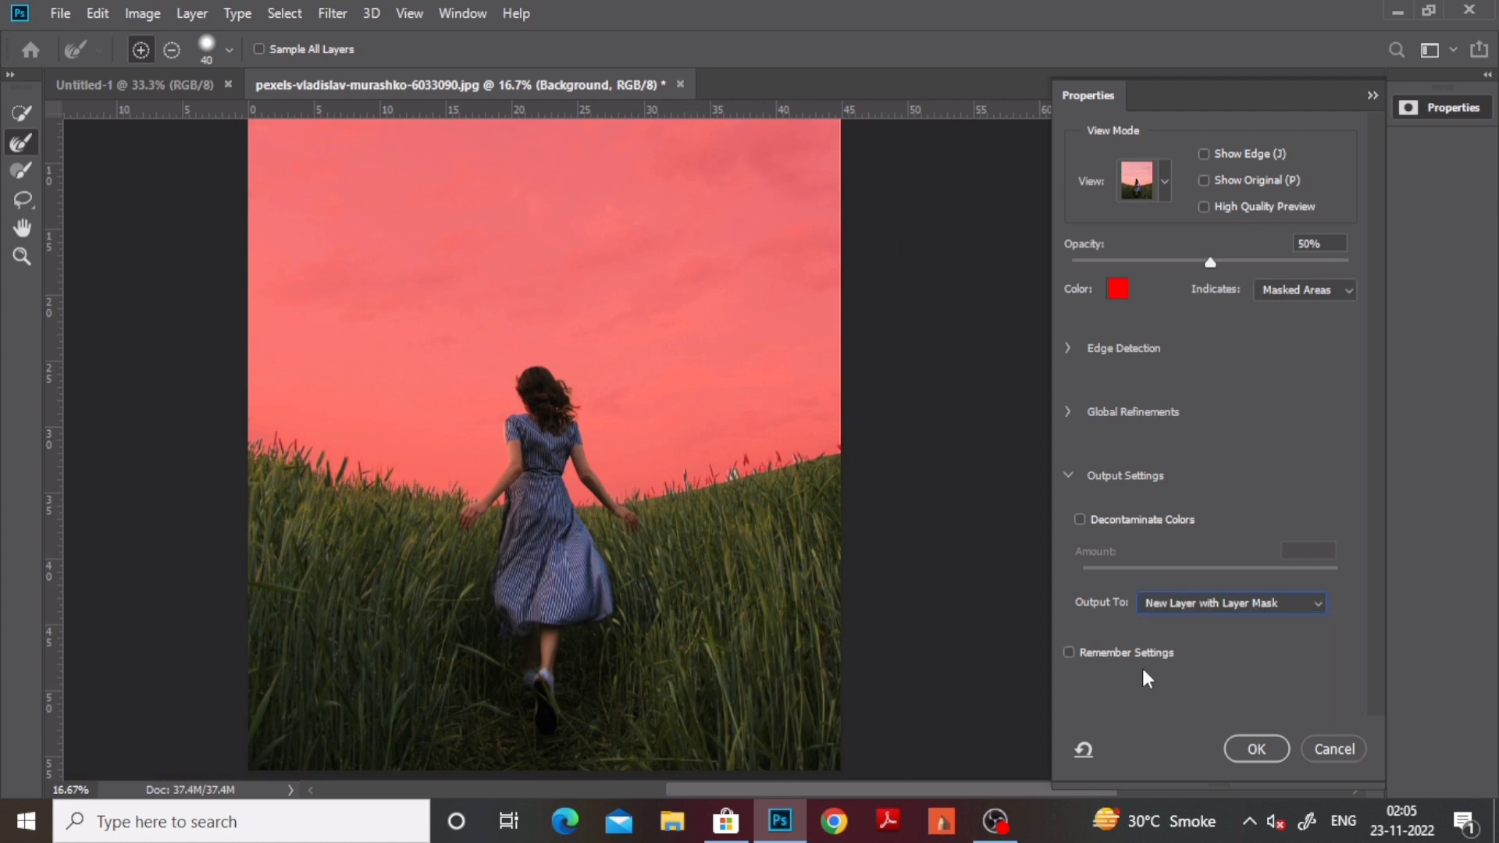
{"action": "left_click", "coordinate": [1259, 748]}
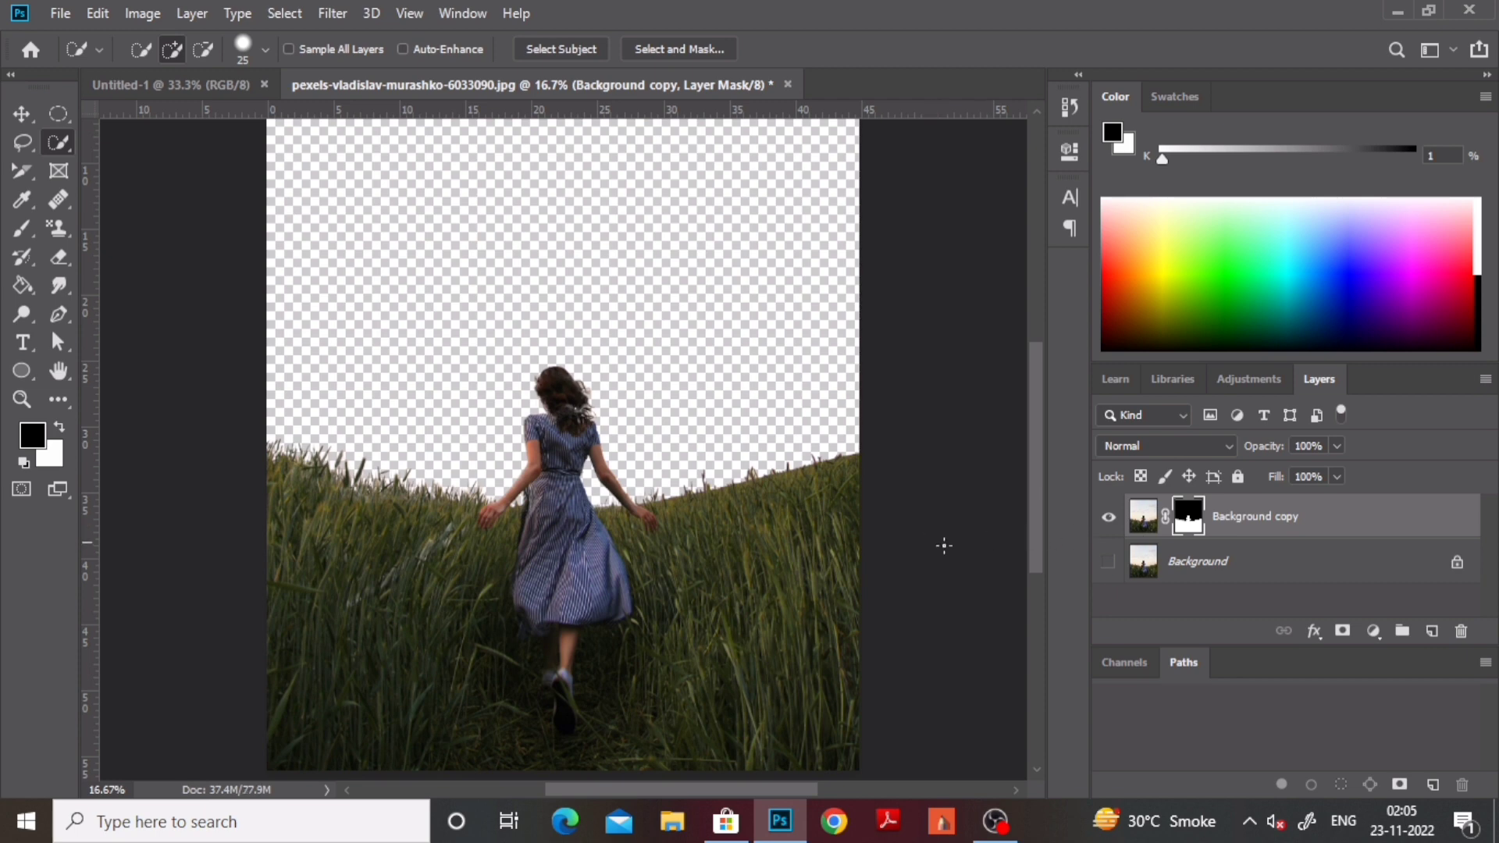
Compare the masked cutout with the original Background by switching the visibility of the two layers
{"action": "left_click", "coordinate": [1112, 523]}
{"action": "left_click", "coordinate": [1112, 562]}
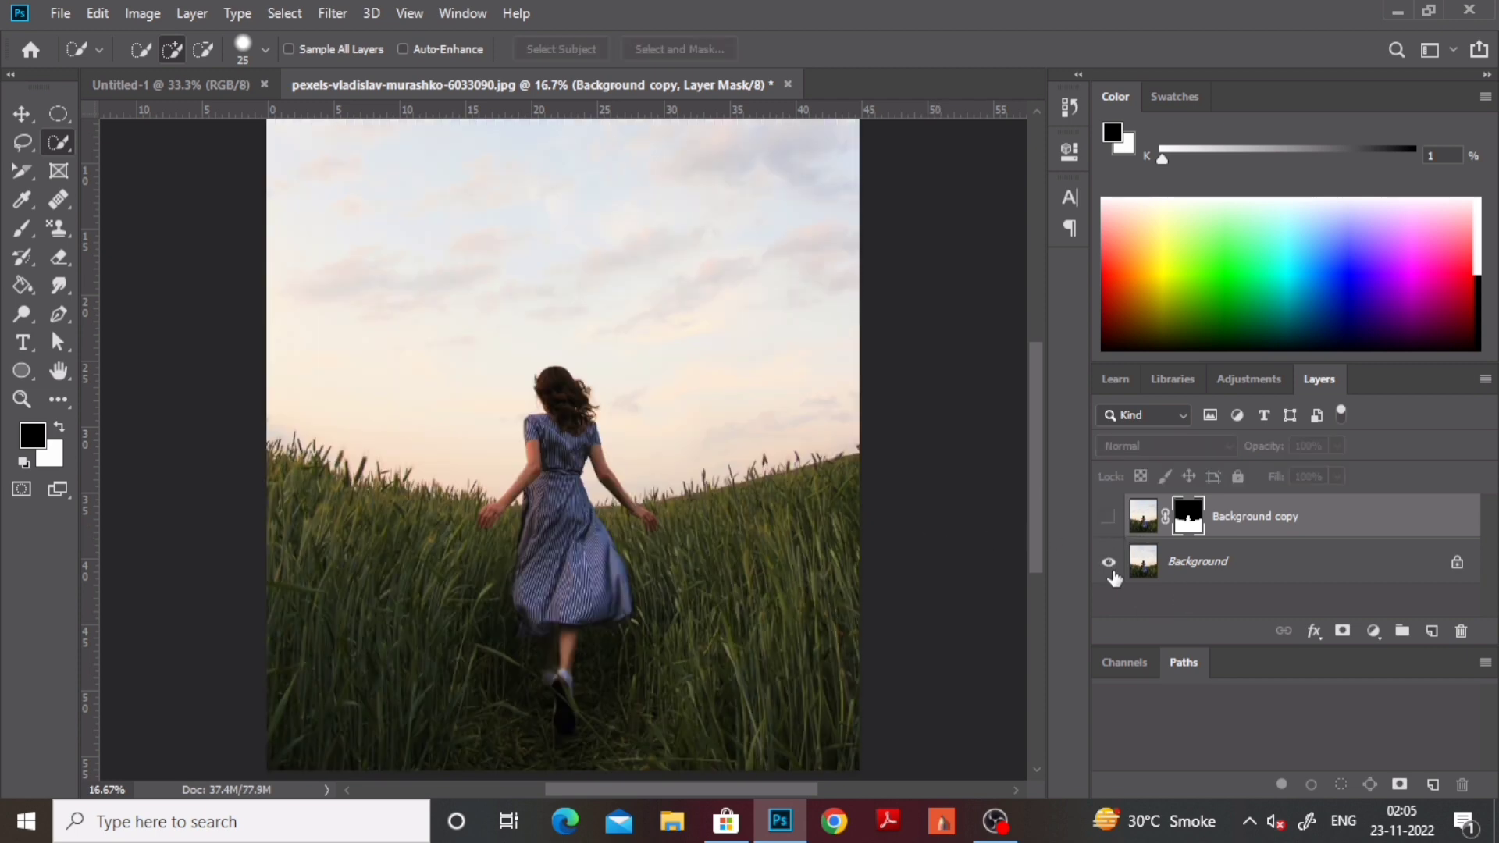
{"action": "left_click", "coordinate": [1112, 565]}
{"action": "left_click", "coordinate": [1107, 518]}
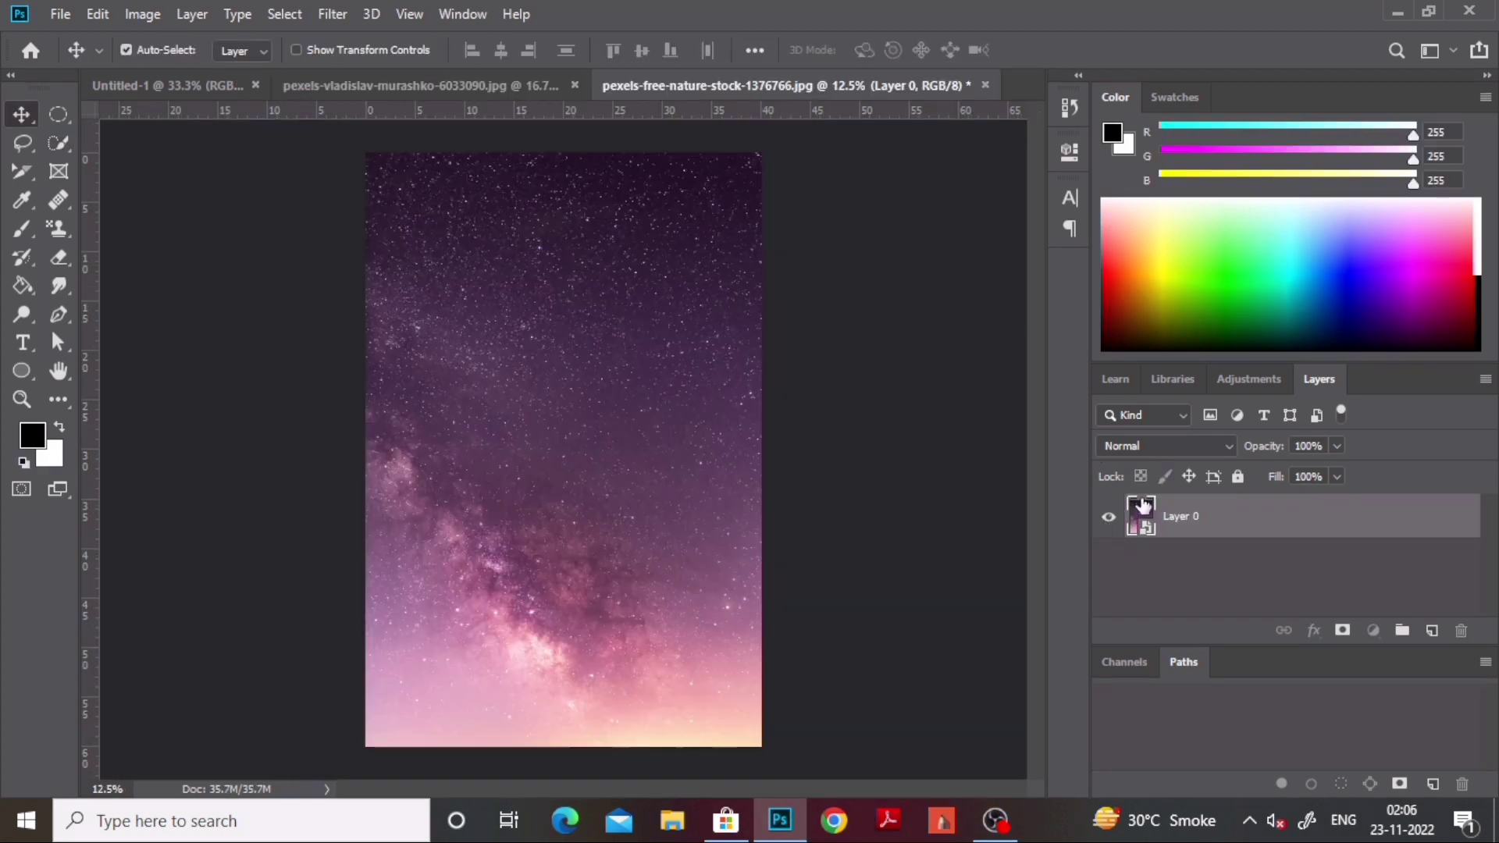
Copy the starry-sky layer into the field photo document and centre it over the image with Free Transform
{"action": "left_click_drag", "start_coordinate": [1191, 516], "coordinate": [437, 230]}
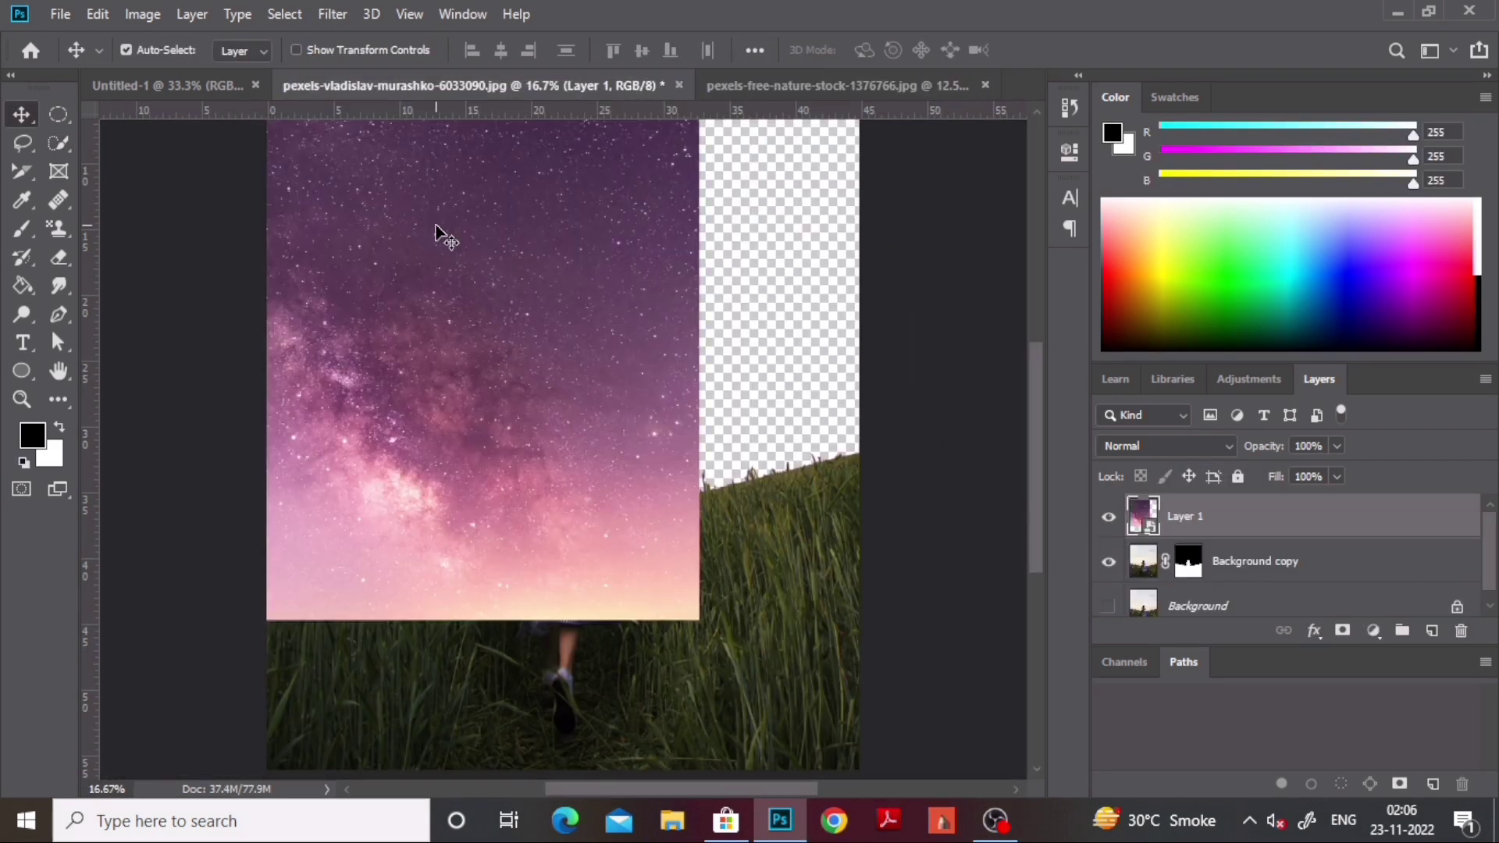
{"action": "key", "text": "ctrl+t"}
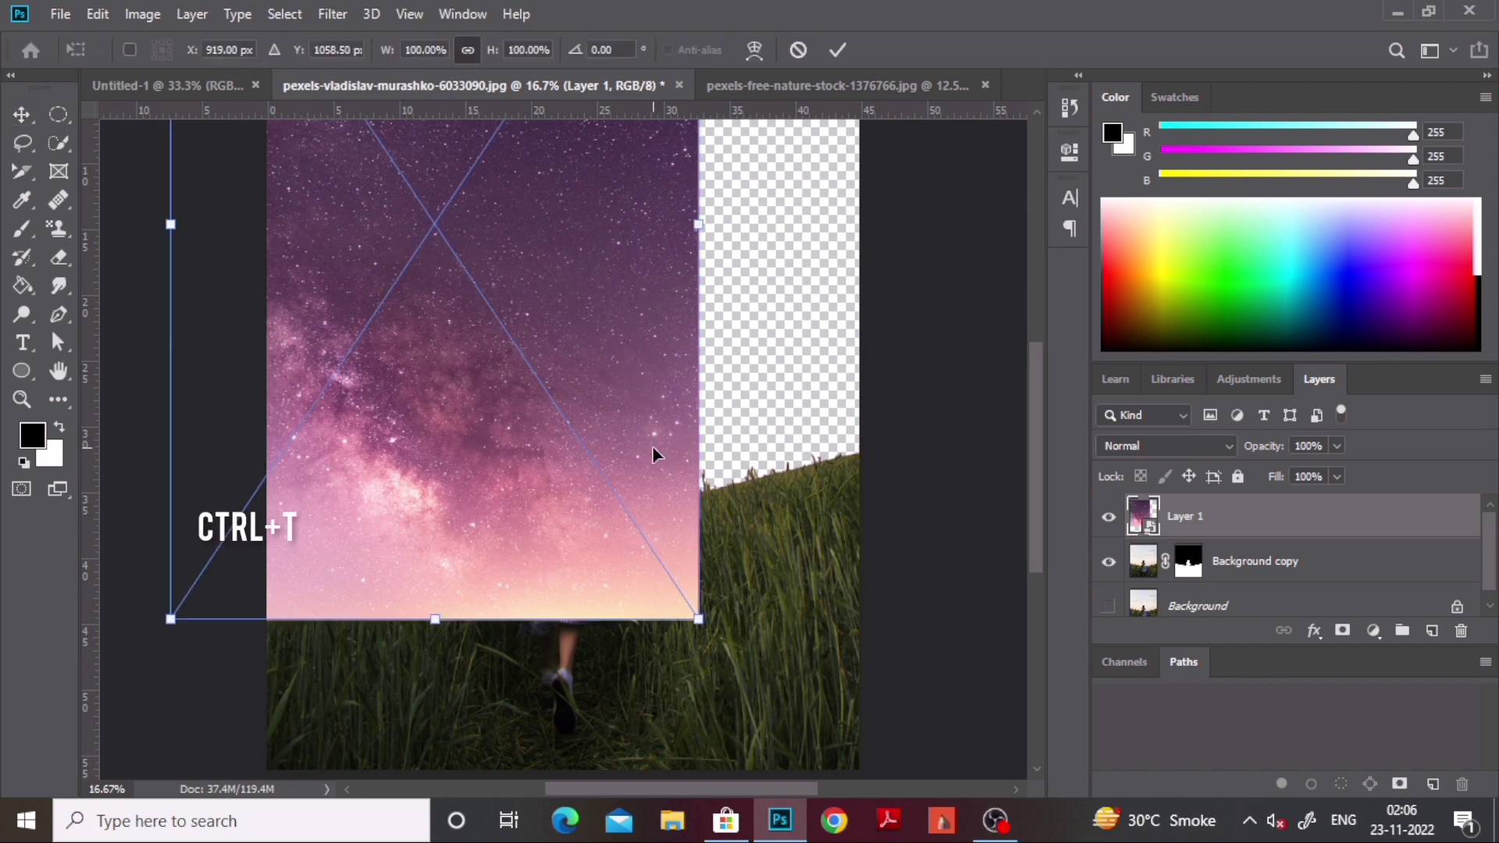
{"action": "left_click_drag", "start_coordinate": [654, 455], "coordinate": [702, 438]}
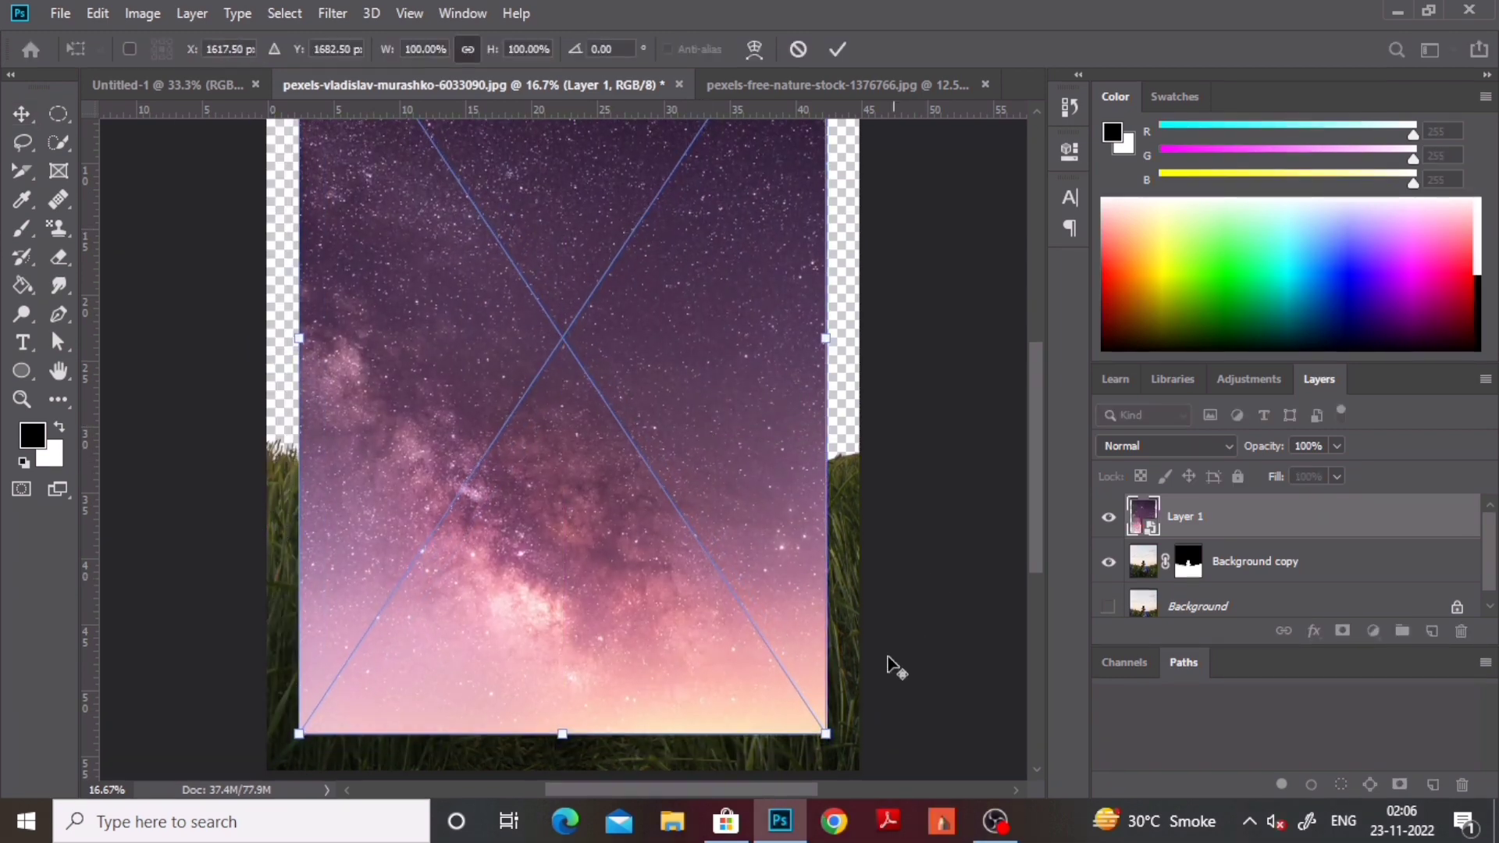
Scale the starry sky to about 127% width and 106% height, and place its layer beneath Background copy
{"action": "left_click_drag", "start_coordinate": [827, 735], "coordinate": [905, 762]}
{"action": "left_click_drag", "start_coordinate": [714, 625], "coordinate": [662, 470]}
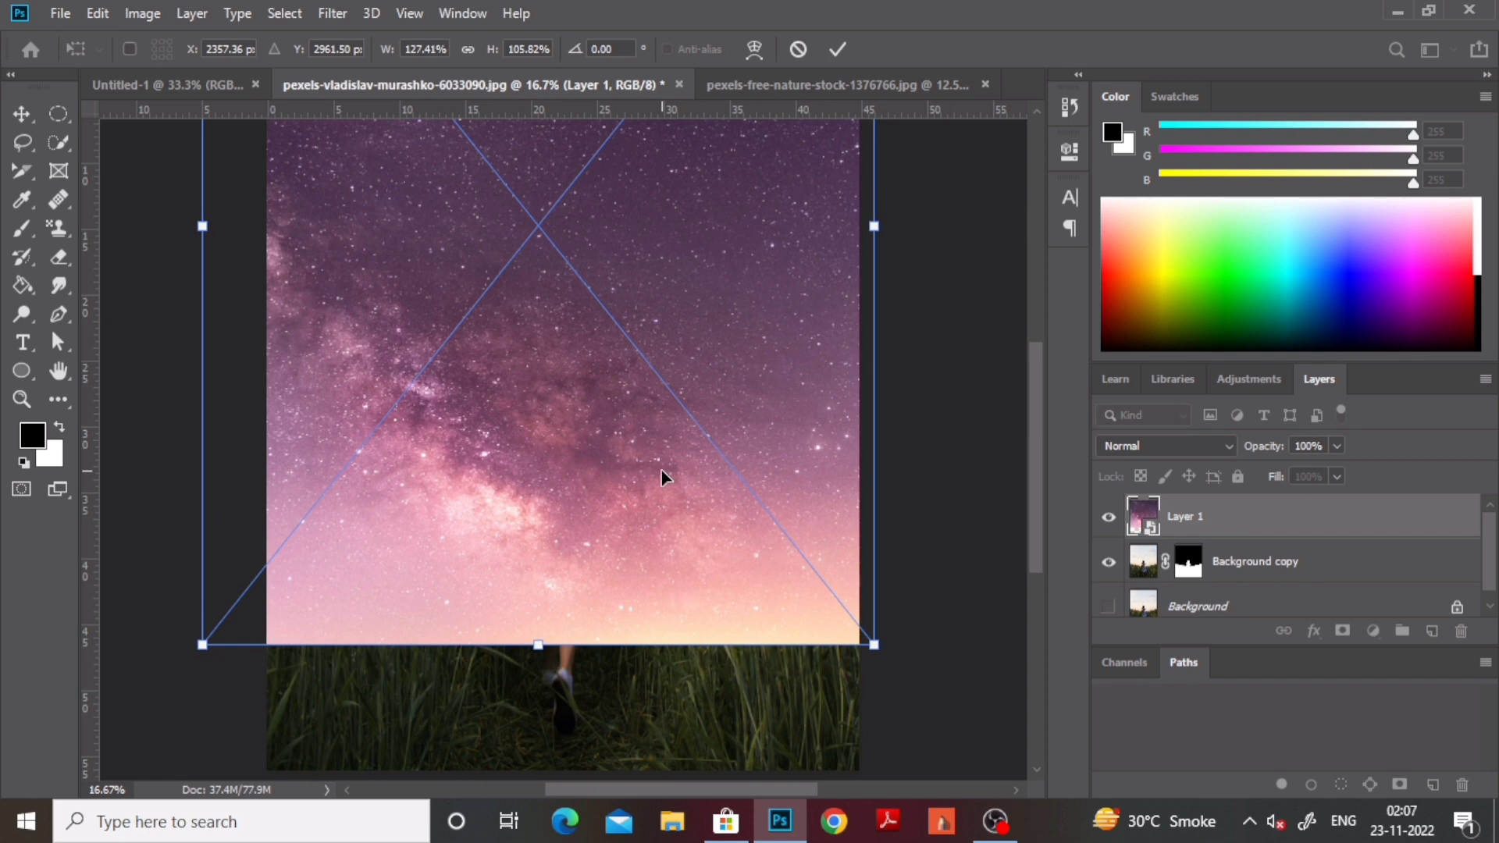
{"action": "key", "text": "Return"}
{"action": "left_click_drag", "start_coordinate": [1218, 516], "coordinate": [1253, 578]}
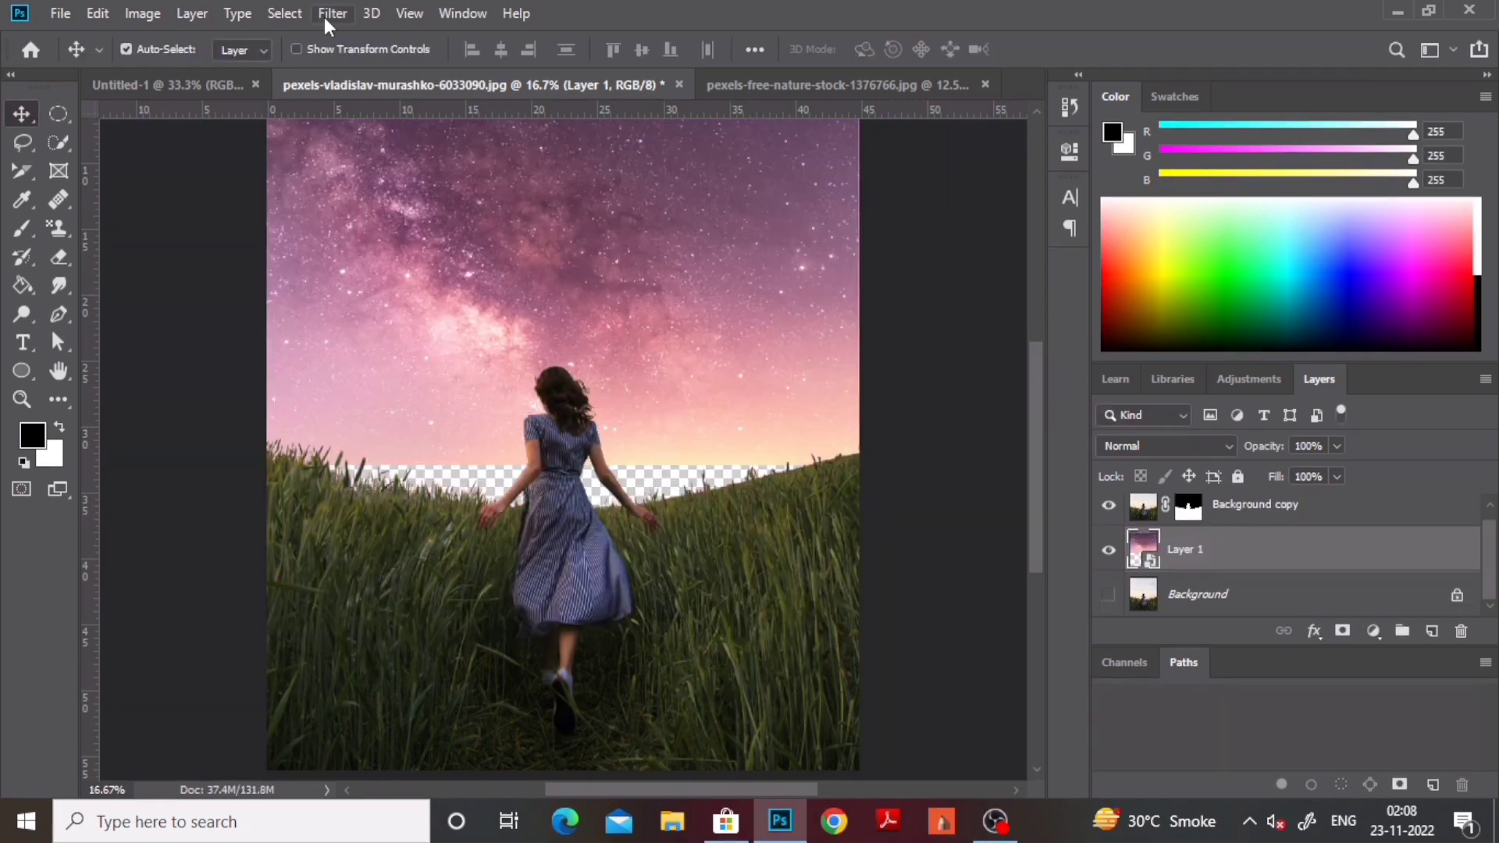
Apply a Gaussian Blur with a 10-pixel radius to the starry-sky layer and check it by toggling its visibility
{"action": "left_click", "coordinate": [324, 17]}
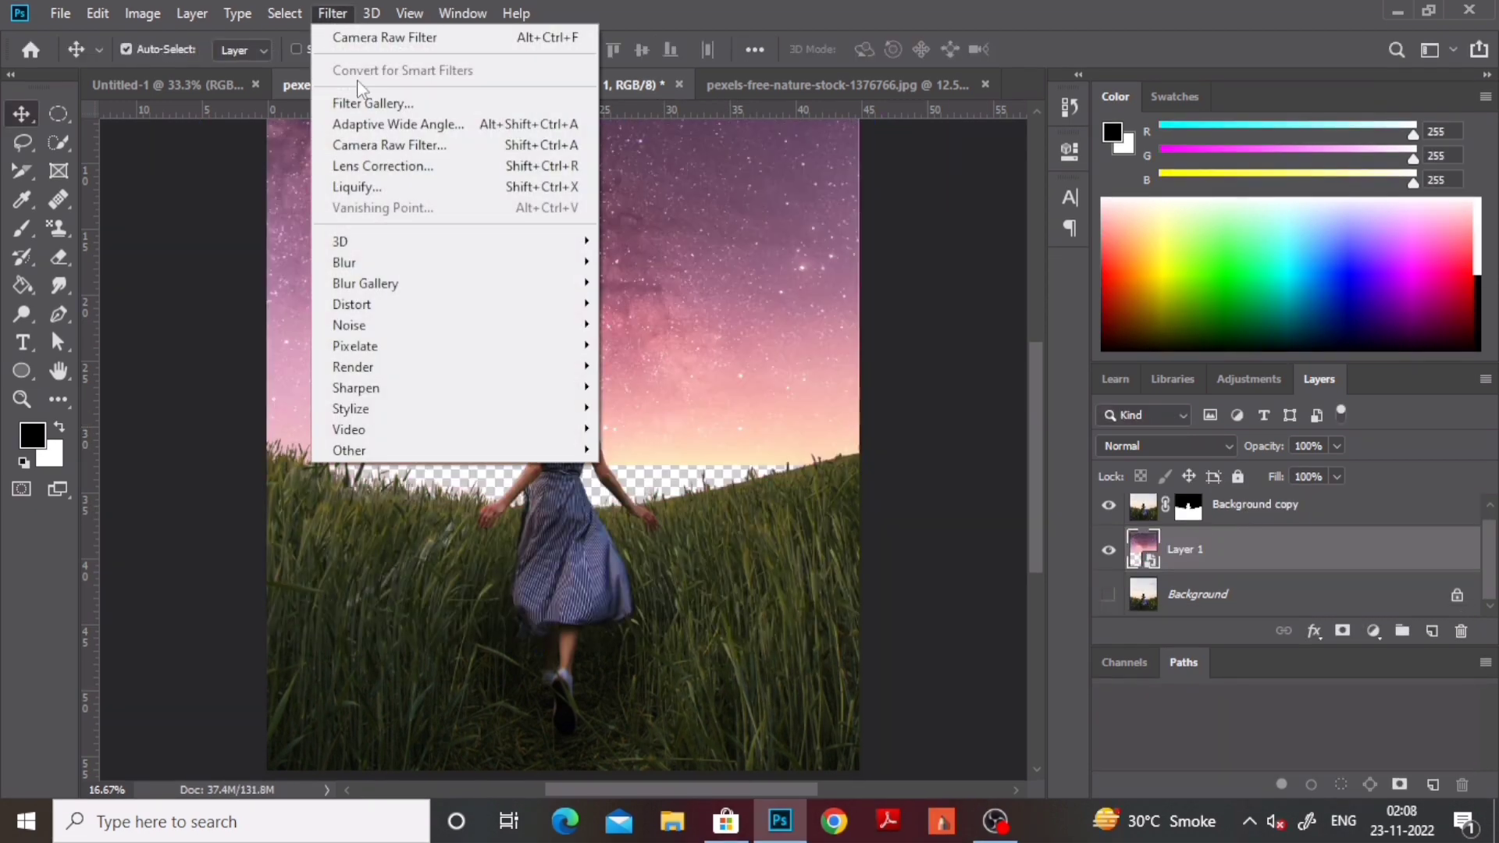
{"action": "mouse_move", "coordinate": [590, 267]}
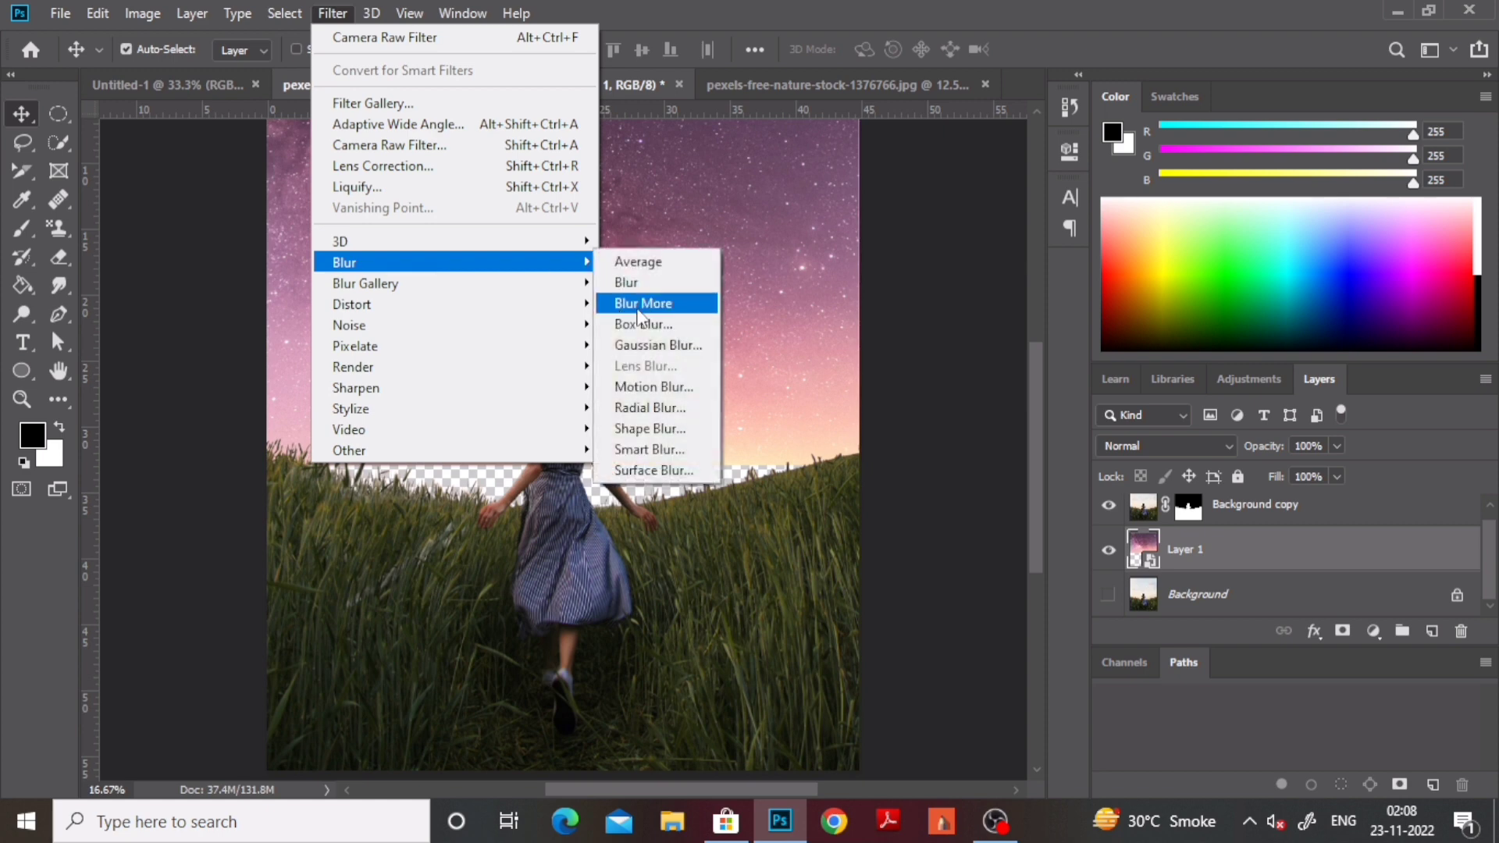
{"action": "left_click", "coordinate": [652, 345]}
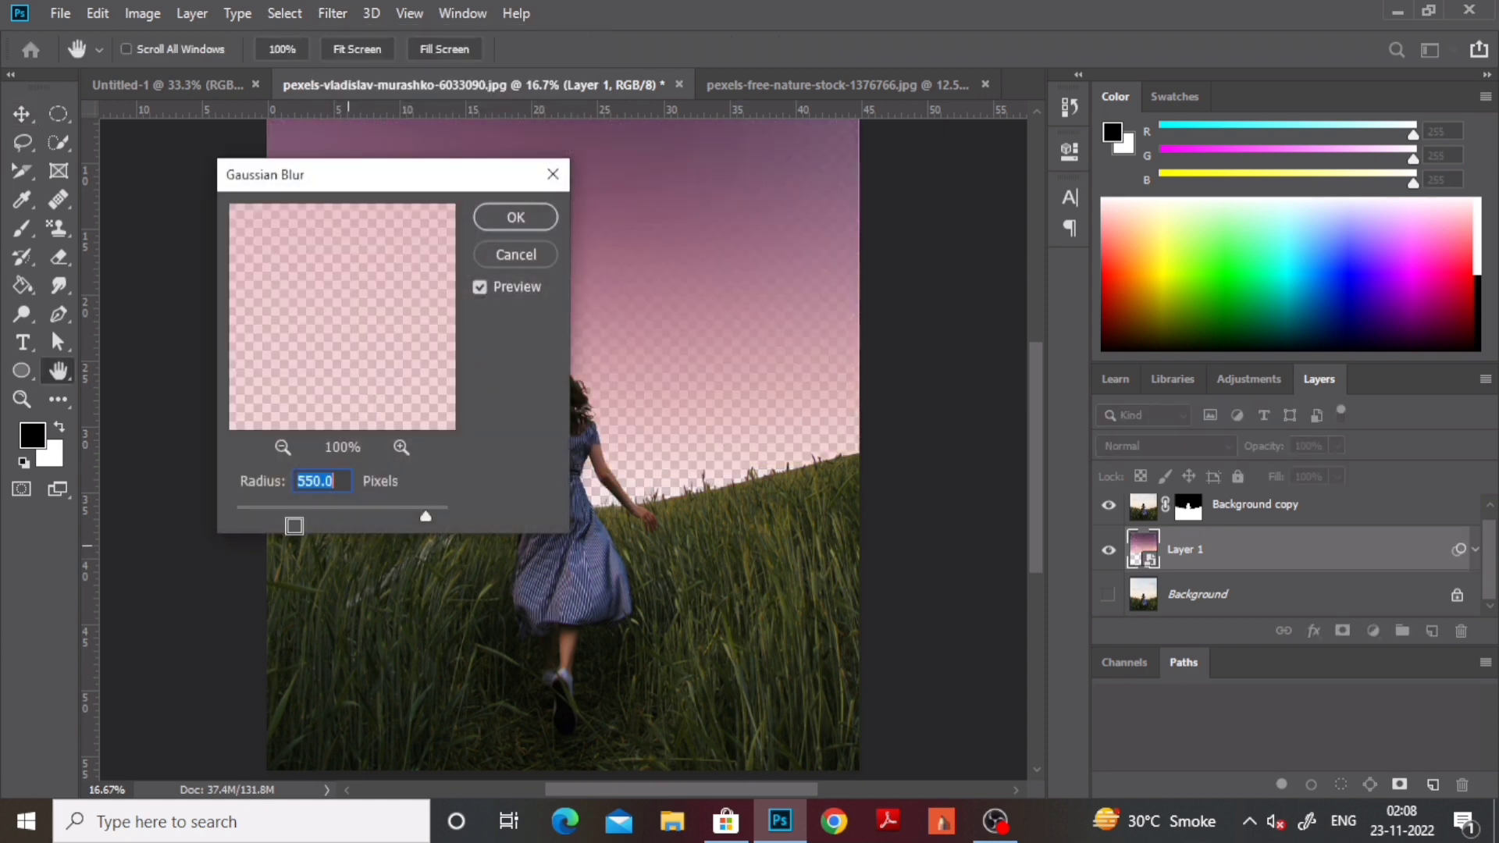
{"action": "left_click_drag", "start_coordinate": [295, 508], "coordinate": [321, 512]}
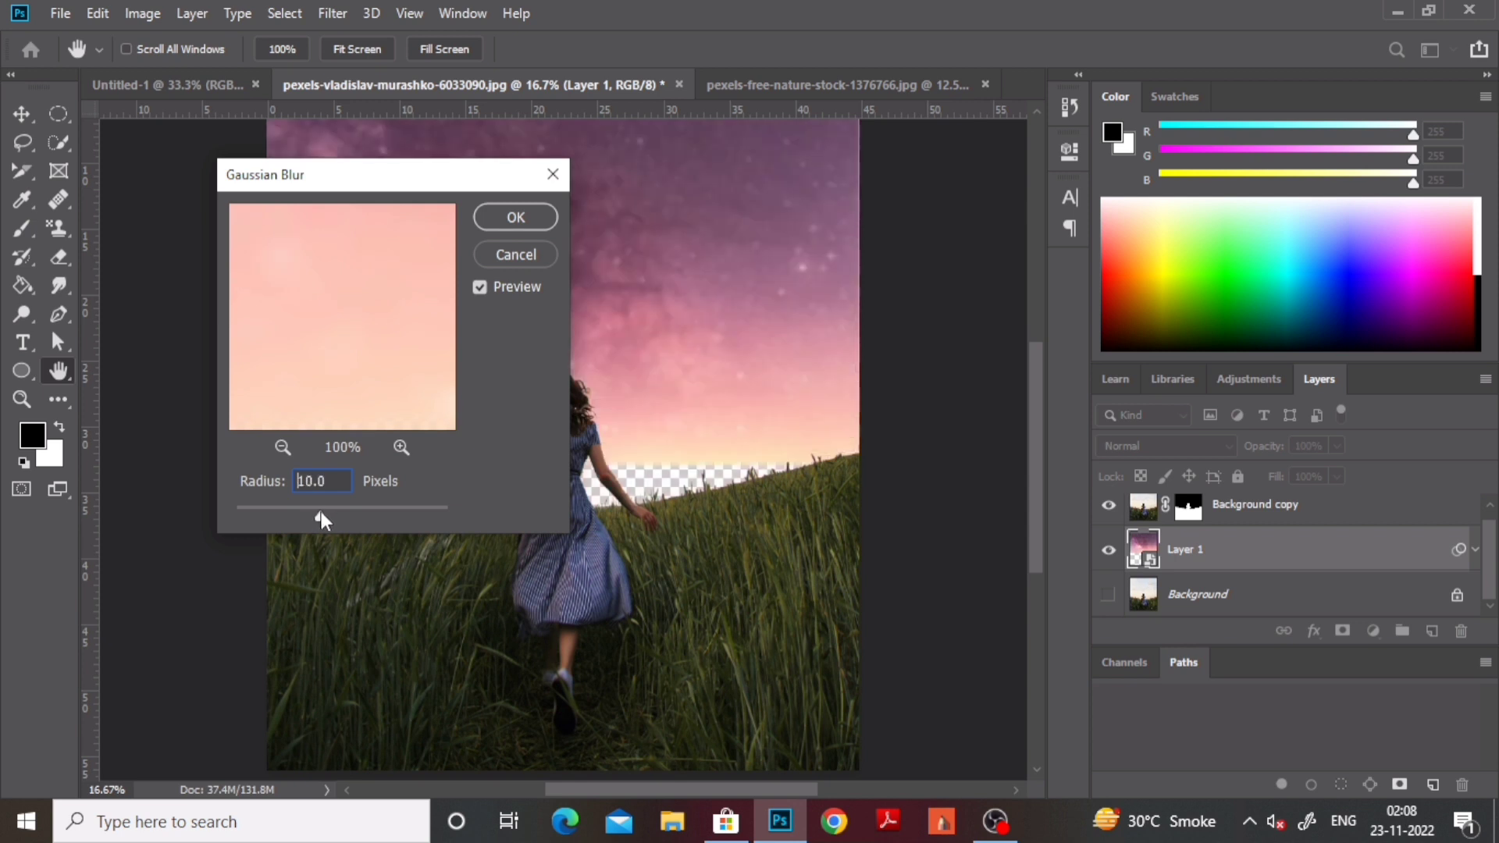
{"action": "left_click", "coordinate": [517, 218]}
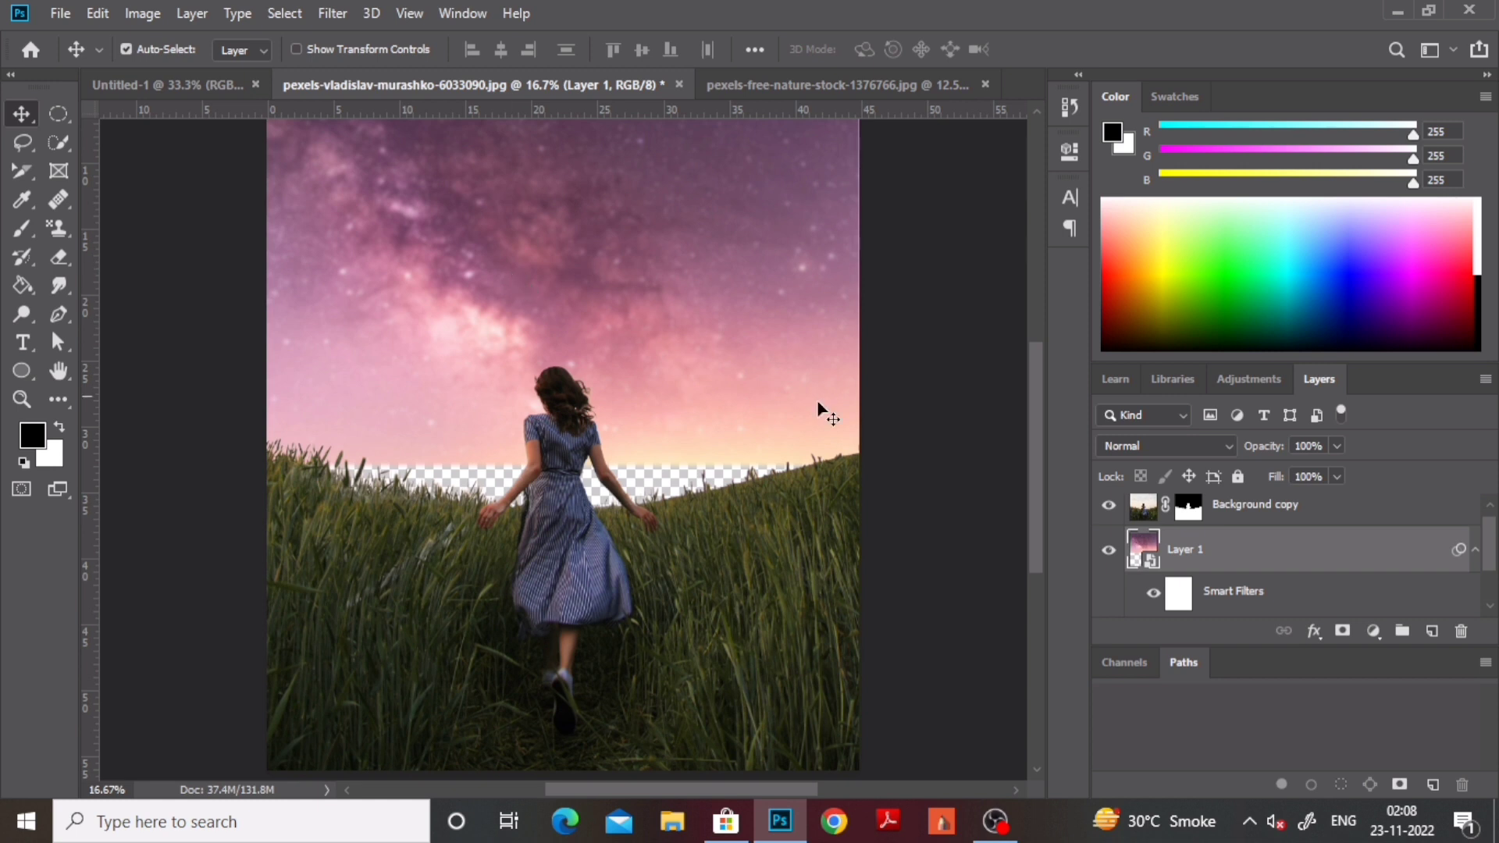
{"action": "left_click", "coordinate": [1108, 549]}
{"action": "left_click", "coordinate": [1108, 549]}
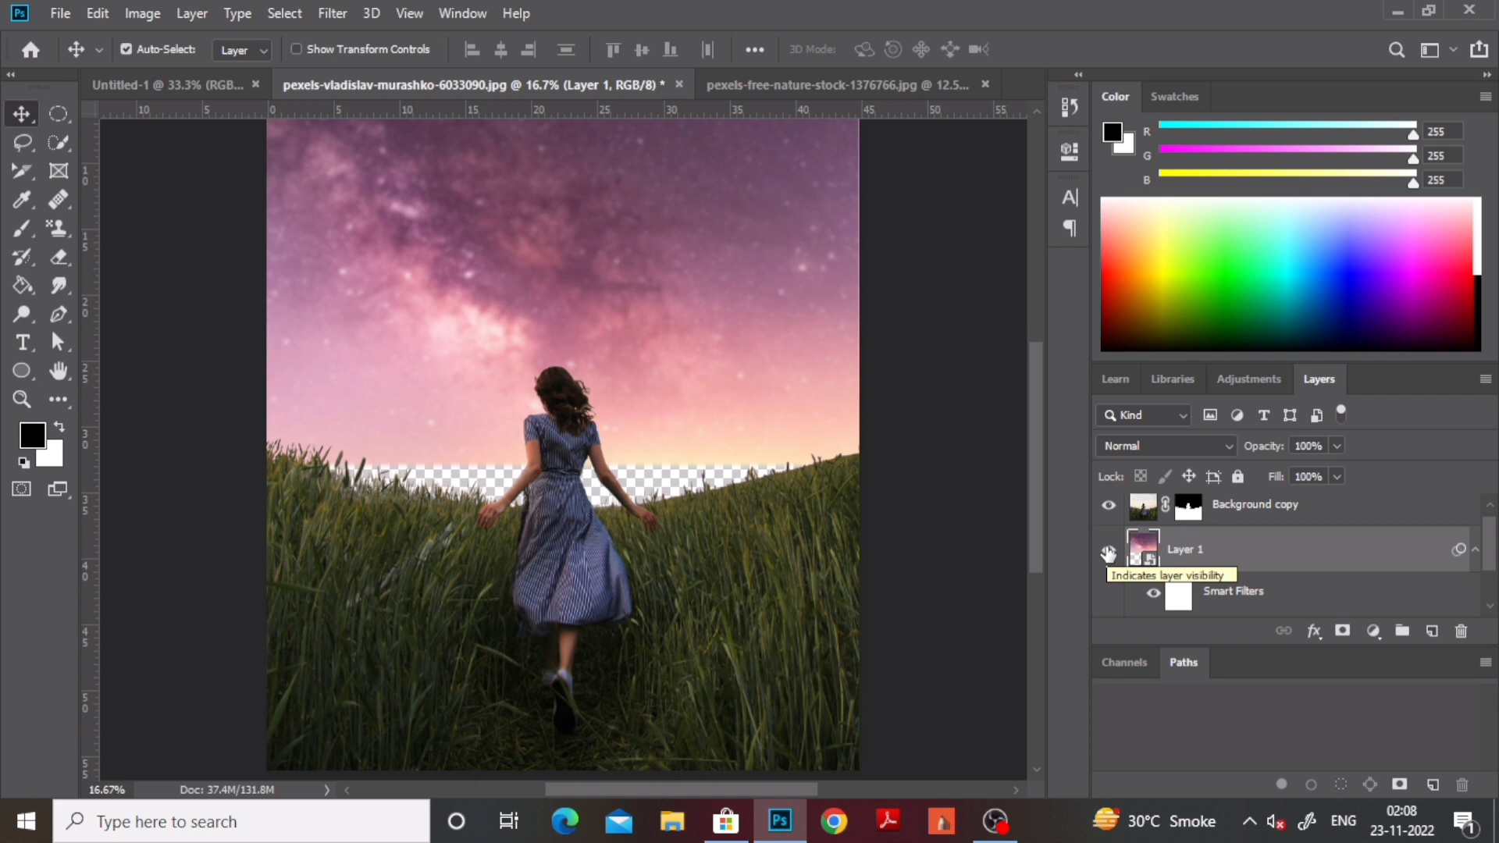
Add a Levels adjustment above the starry-sky layer and lower its white output level to darken the sky
{"action": "left_click", "coordinate": [1371, 631]}
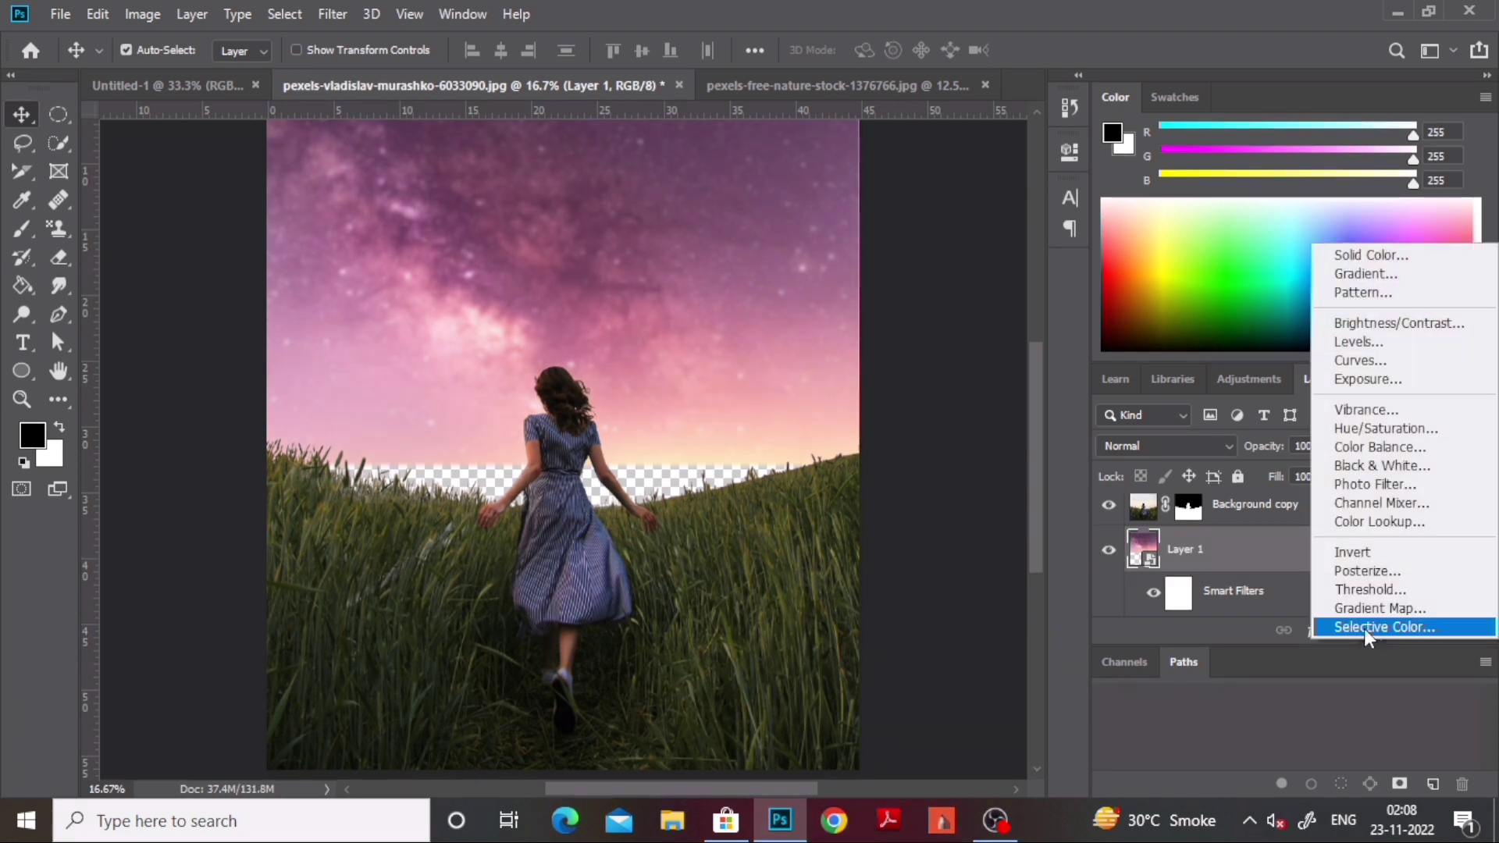
{"action": "left_click", "coordinate": [1359, 342]}
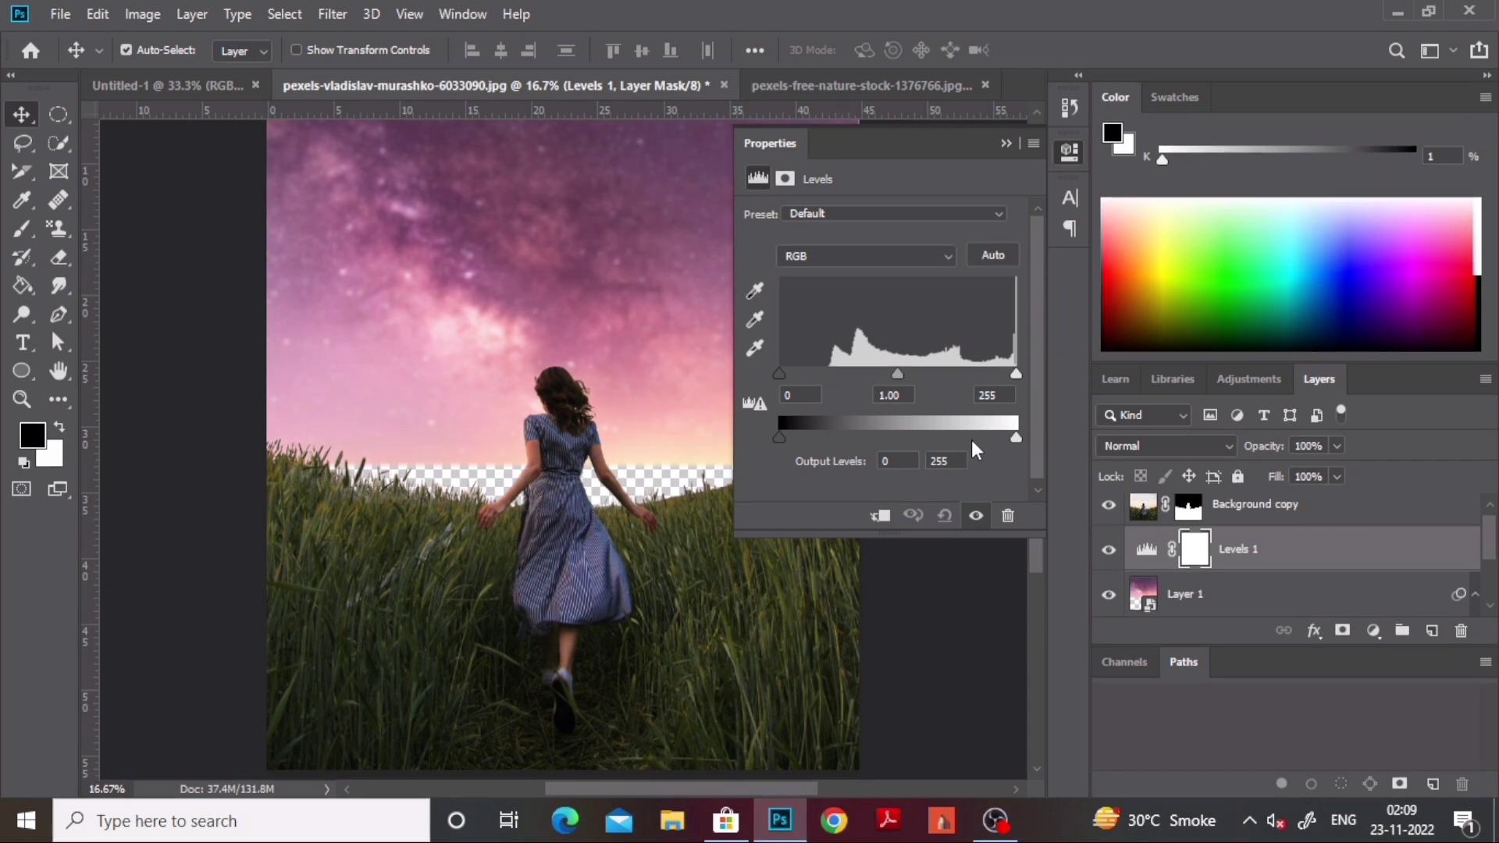
{"action": "left_click_drag", "start_coordinate": [1003, 450], "coordinate": [919, 499]}
Move the starry-sky layer down to Y -25.69 in to cover the transparent gap above the grass
{"action": "left_click", "coordinate": [1128, 594]}
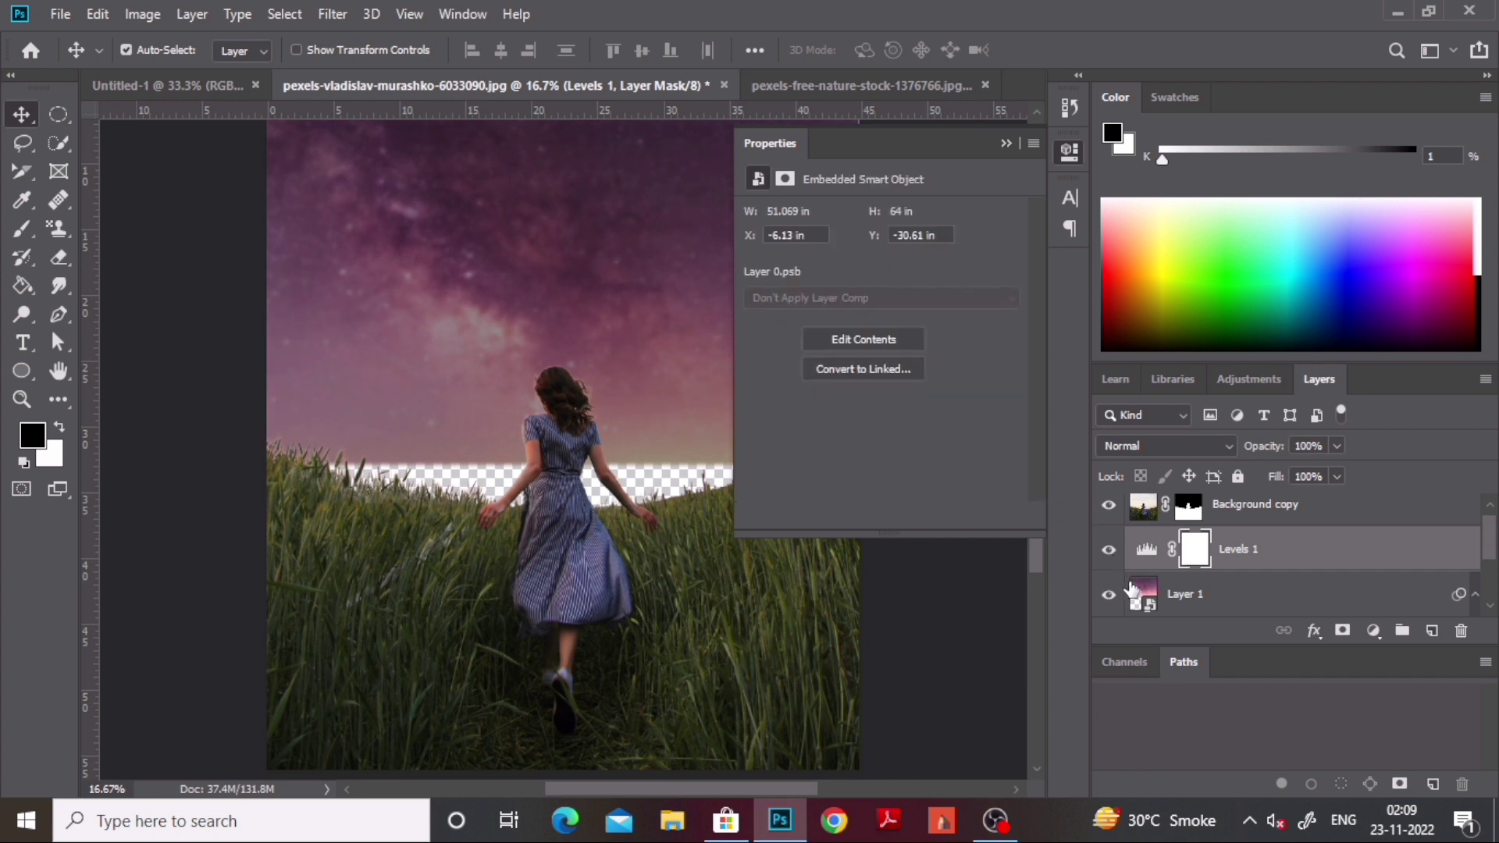
{"action": "left_click_drag", "start_coordinate": [590, 328], "coordinate": [583, 380]}
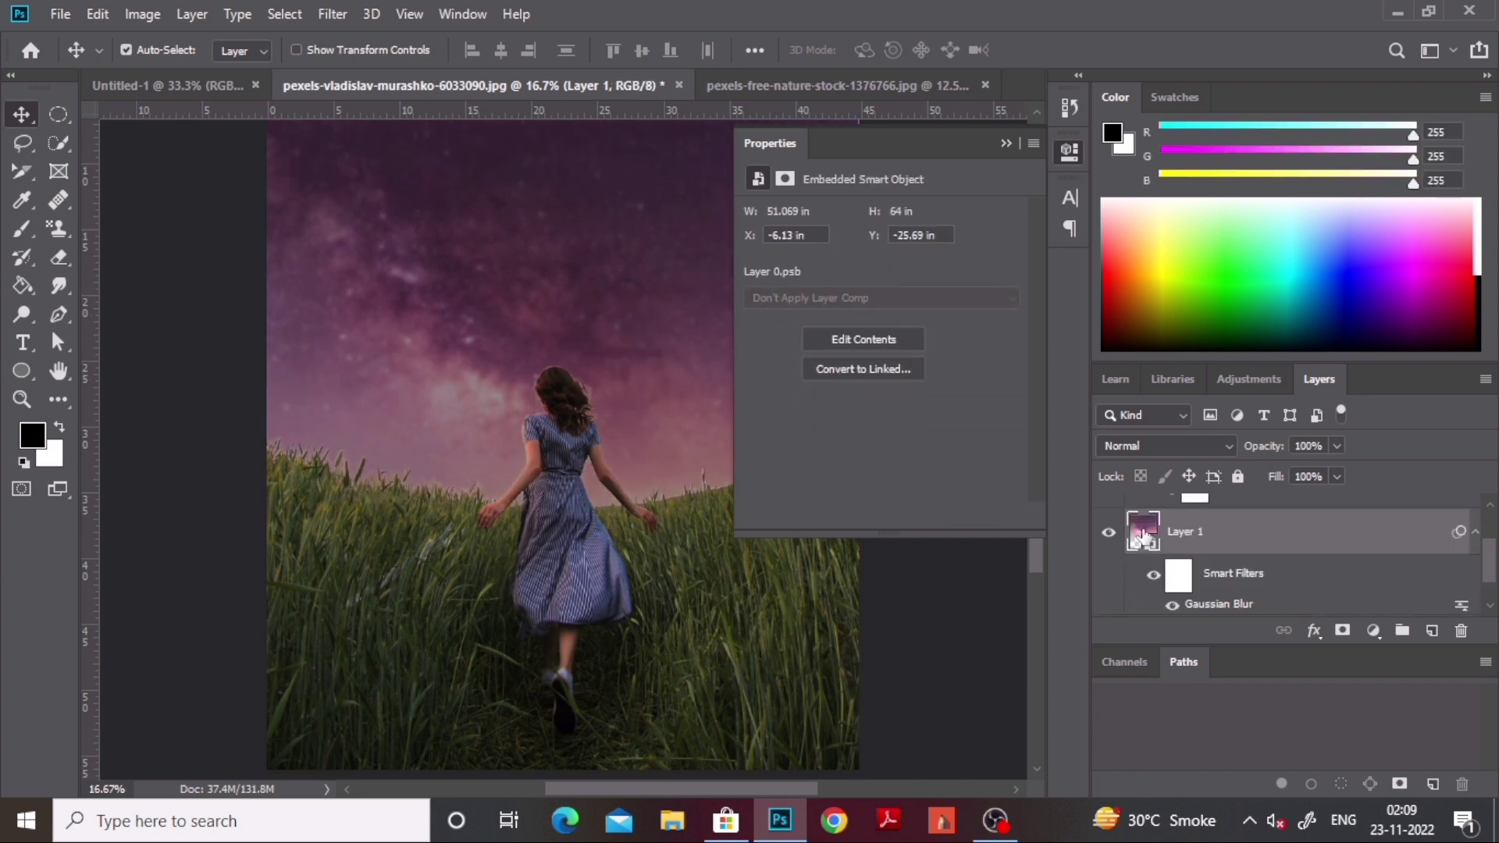
Paint black on the Levels 1 mask with a soft brush of about 1300 px at 49% flow to brighten the sky around the woman's head
{"action": "scroll", "coordinate": [1206, 559], "scroll_direction": "down", "scroll_amount": 1}
{"action": "scroll", "coordinate": [1204, 560], "scroll_direction": "up", "scroll_amount": 2}
{"action": "left_click", "coordinate": [1197, 532]}
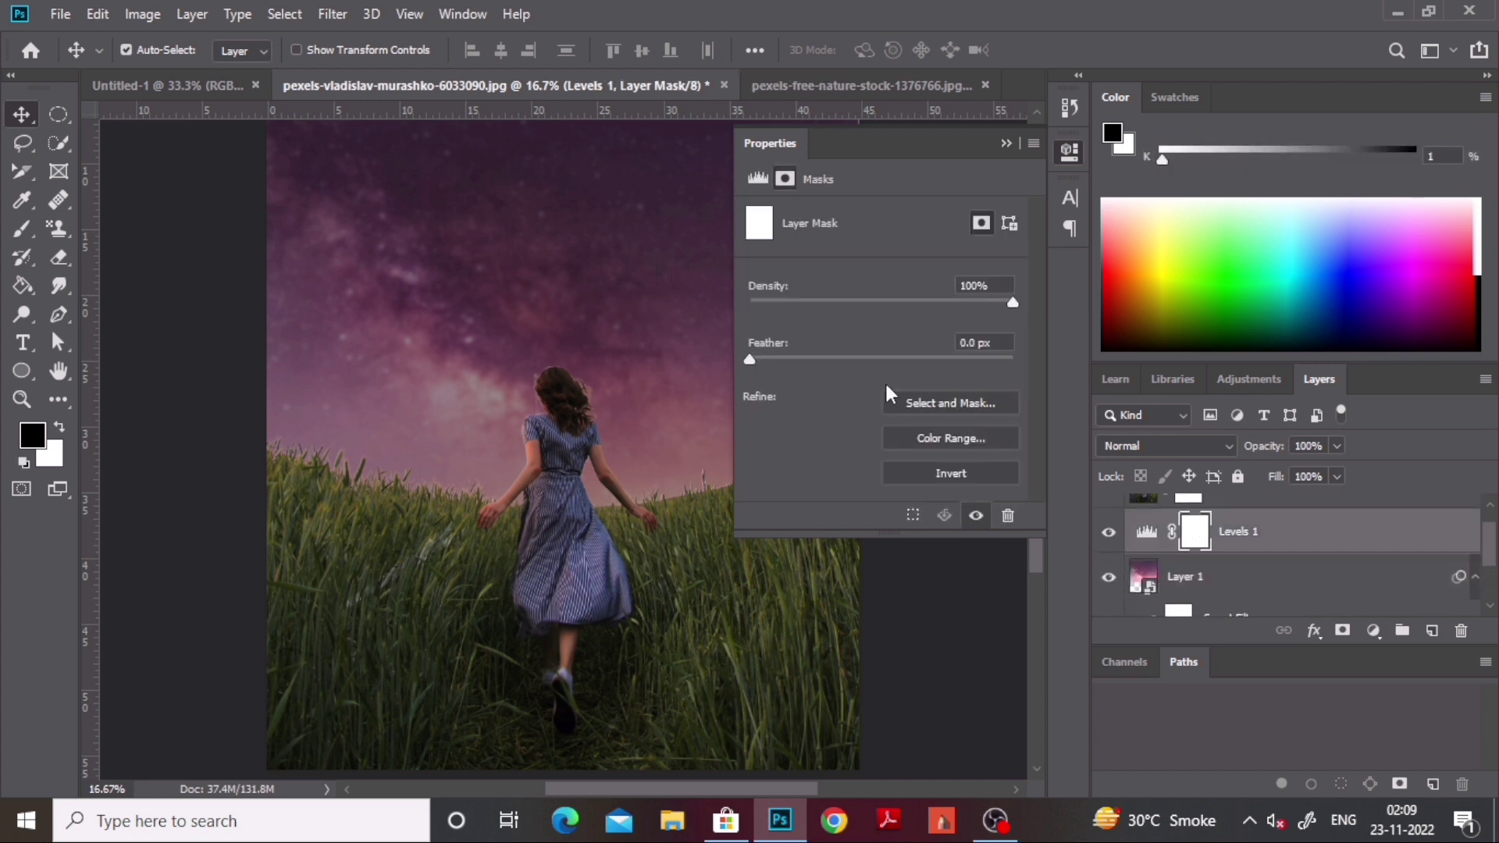
{"action": "left_click", "coordinate": [1007, 142]}
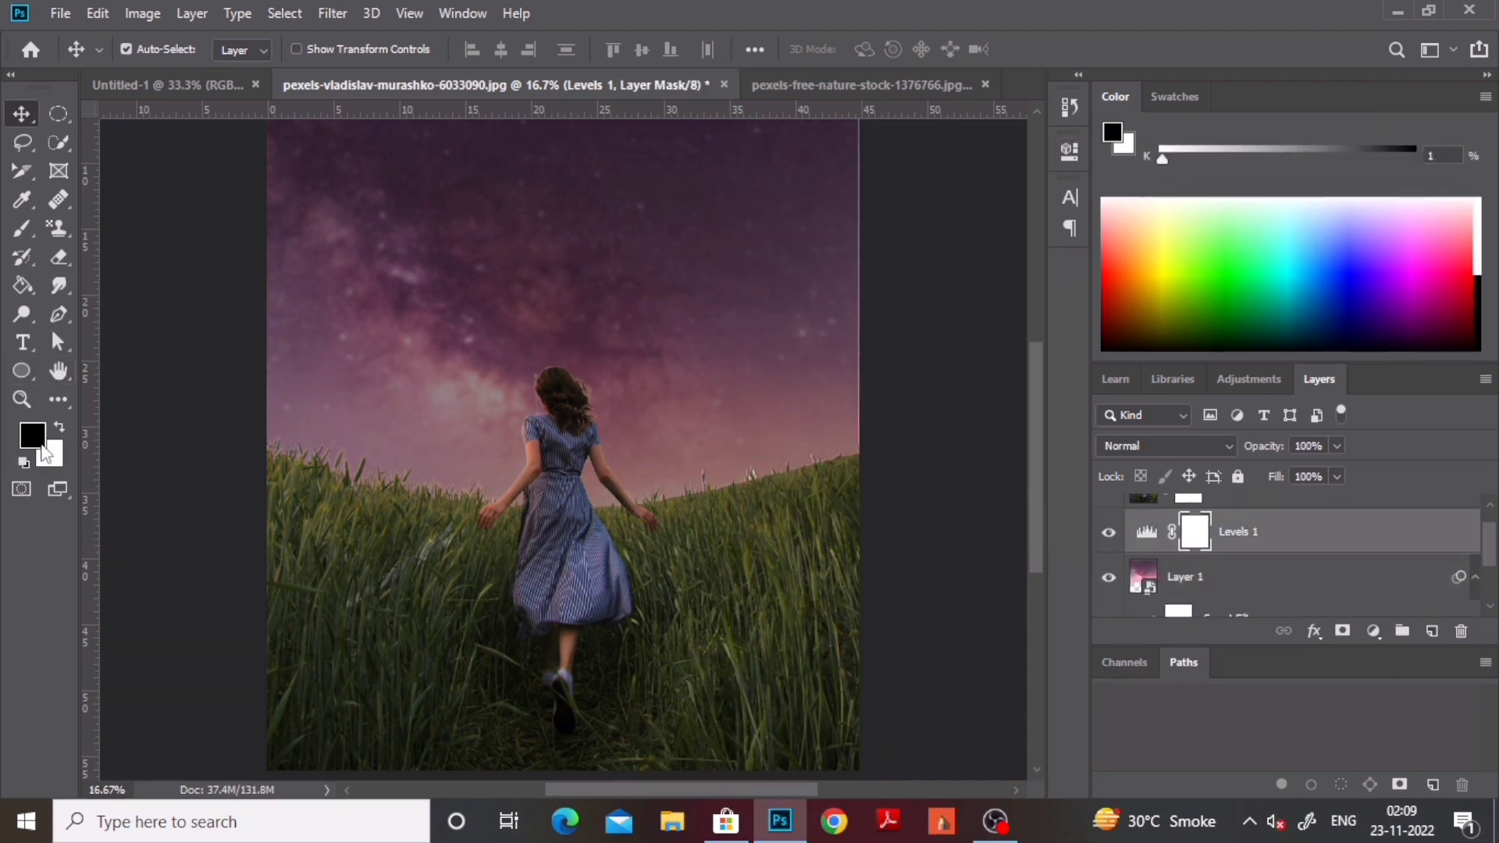
{"action": "left_click", "coordinate": [20, 228]}
{"action": "left_click", "coordinate": [117, 225]}
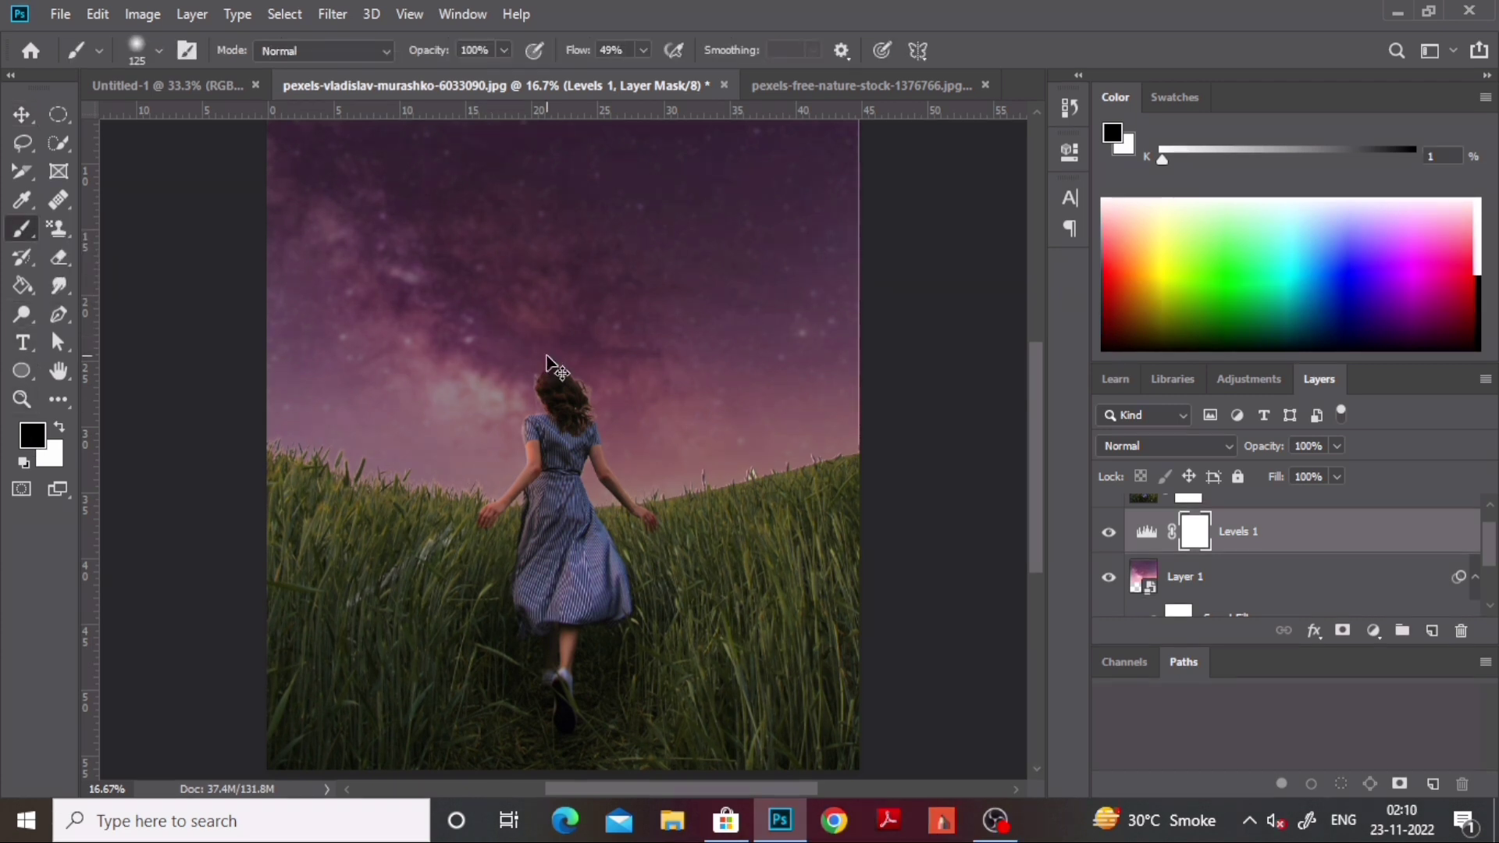
{"action": "key", "text": "ctrl+]"}
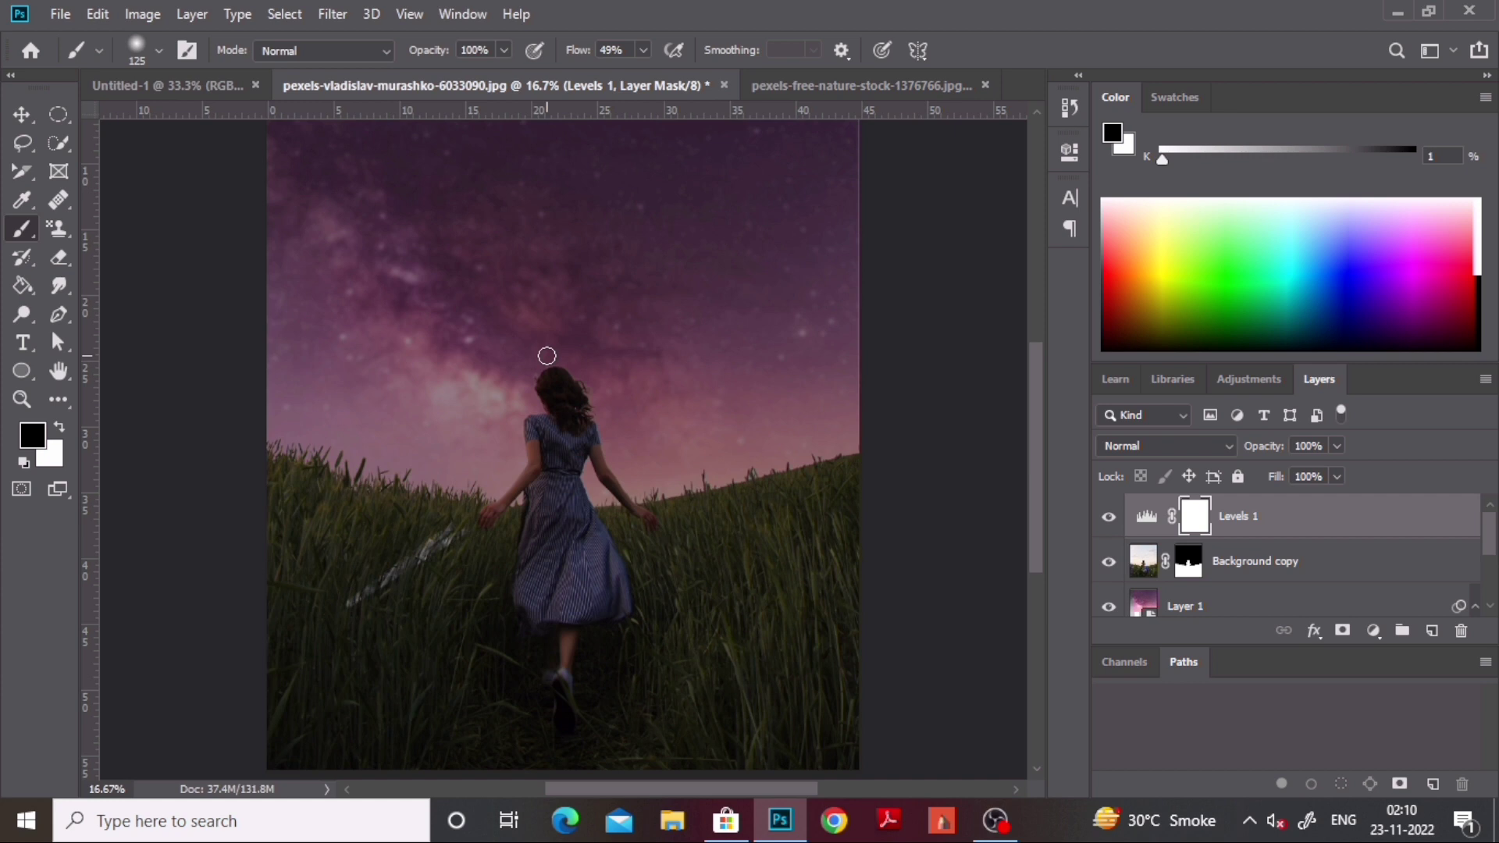
{"action": "key", "text": "bracketright"}
{"action": "key", "text": "bracketright"}
{"action": "key", "text": "bracketright"}
{"action": "key", "text": "bracketright"}
{"action": "key", "text": "bracketright"}
{"action": "key", "text": "bracketright"}
{"action": "key", "text": "bracketright"}
{"action": "key", "text": "bracketright"}
{"action": "key", "text": "bracketright"}
{"action": "key", "text": "bracketright"}
{"action": "key", "text": "bracketright"}
{"action": "key", "text": "bracketright"}
{"action": "key", "text": "bracketright"}
{"action": "key", "text": "bracketright"}
{"action": "key", "text": "bracketright"}
{"action": "key", "text": "bracketright"}
{"action": "key", "text": "bracketright"}
{"action": "key", "text": "bracketright"}
{"action": "key", "text": "bracketright"}
{"action": "key", "text": "bracketright"}
{"action": "key", "text": "bracketright"}
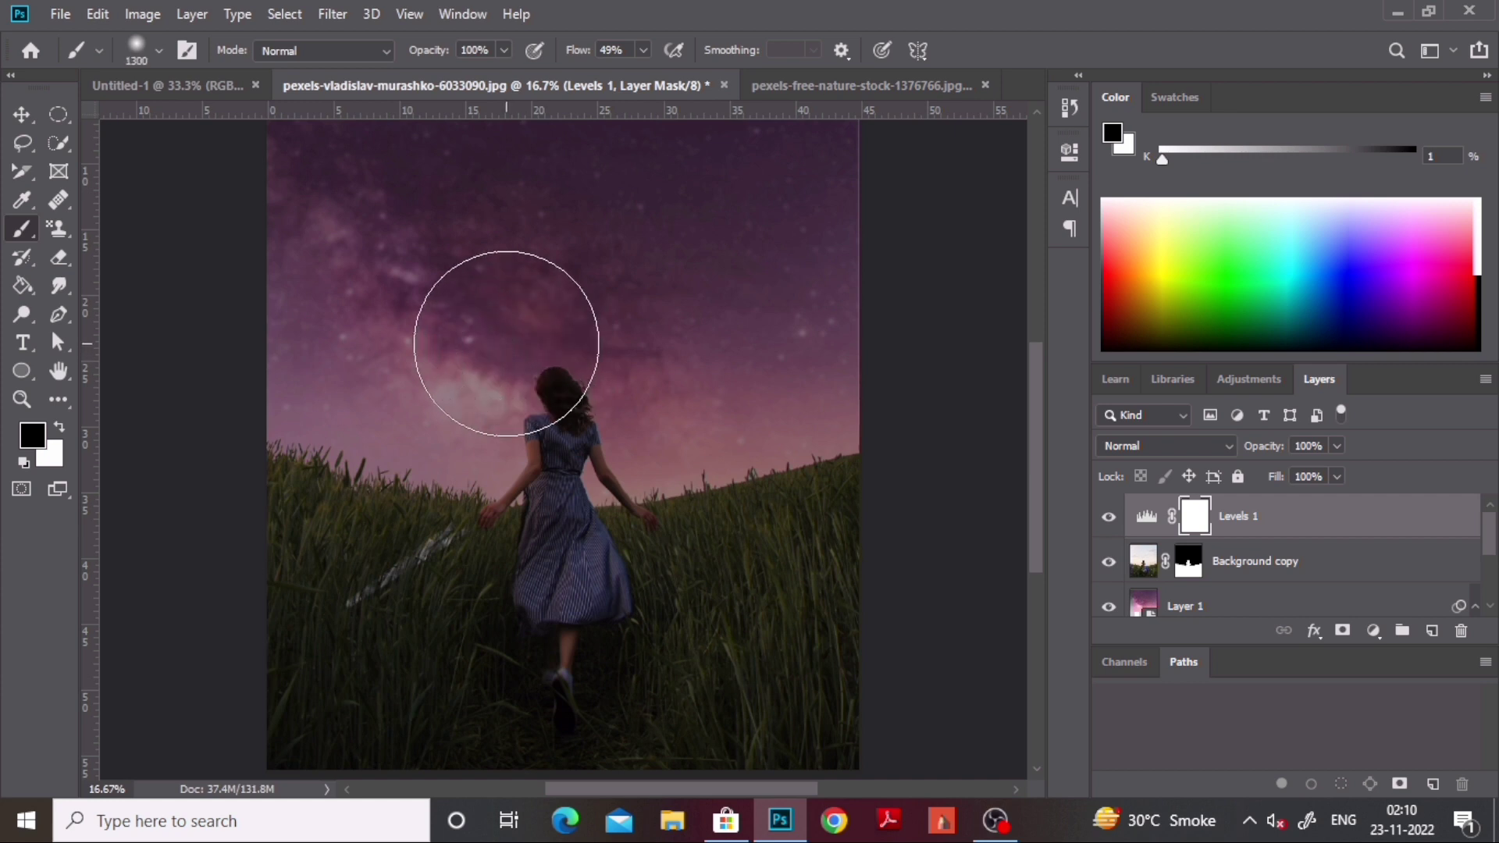
{"action": "mouse_move", "coordinate": [488, 340]}
{"action": "left_mouse_down"}
{"action": "mouse_move", "coordinate": [443, 365]}
{"action": "mouse_move", "coordinate": [462, 326]}
{"action": "mouse_move", "coordinate": [448, 359]}
{"action": "mouse_move", "coordinate": [525, 374]}
{"action": "mouse_move", "coordinate": [364, 288]}
{"action": "mouse_move", "coordinate": [515, 400]}
{"action": "mouse_move", "coordinate": [666, 414]}
{"action": "mouse_move", "coordinate": [653, 383]}
{"action": "left_mouse_up"}
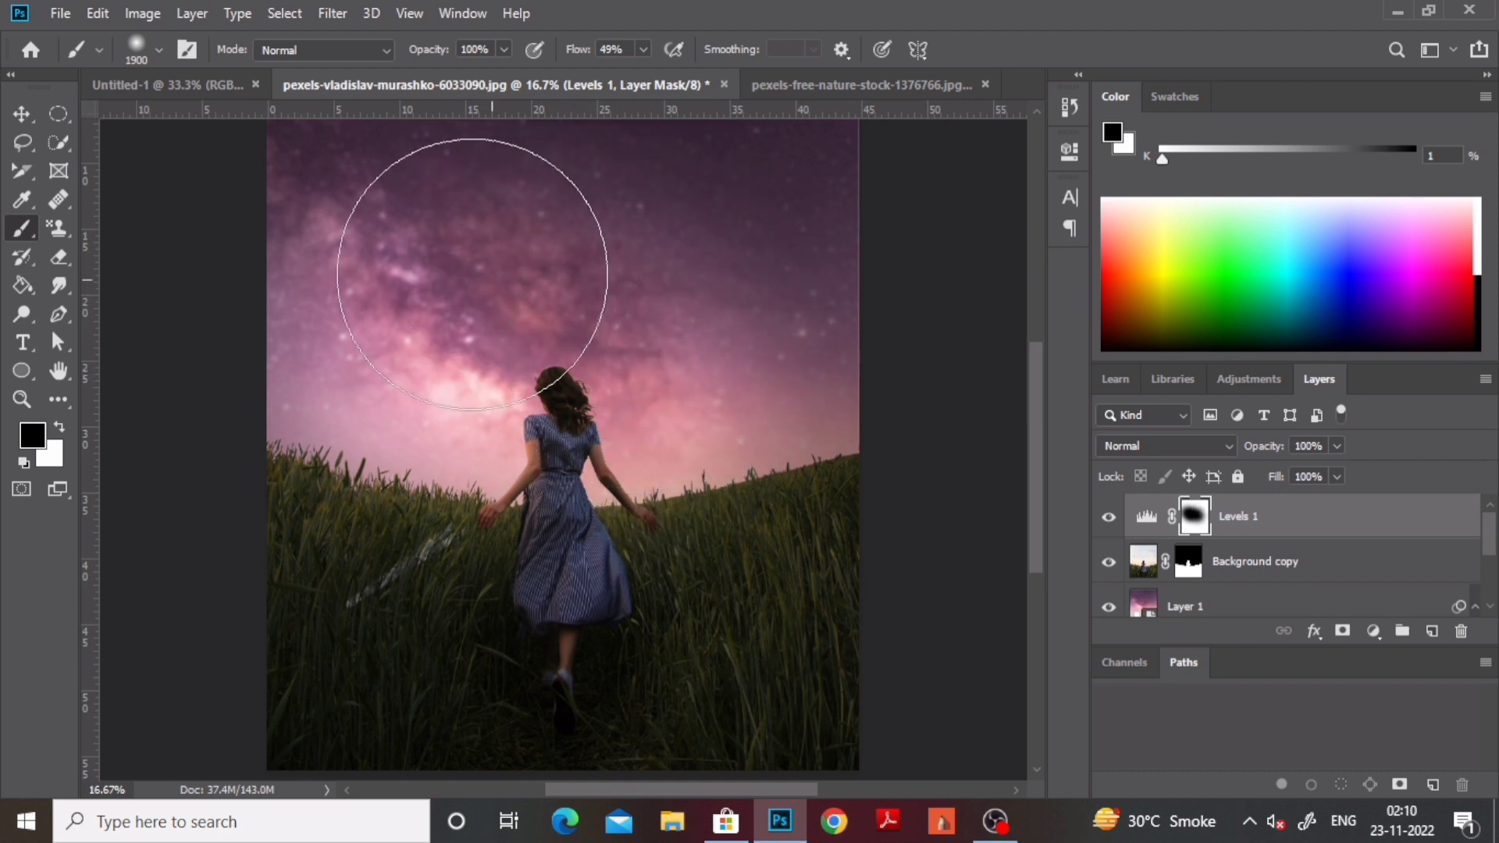
Brighten more of the Milky Way above the woman on the Levels 1 mask with a 1900 px brush, then shrink the brush
{"action": "left_click", "coordinate": [486, 305]}
{"action": "key", "text": "["}
{"action": "key", "text": "["}
{"action": "key", "text": "["}
{"action": "key", "text": "["}
{"action": "key", "text": "["}
{"action": "key", "text": "["}
{"action": "key", "text": "["}
{"action": "key", "text": "["}
{"action": "key", "text": "["}
{"action": "key", "text": "["}
{"action": "key", "text": "["}
{"action": "key", "text": "["}
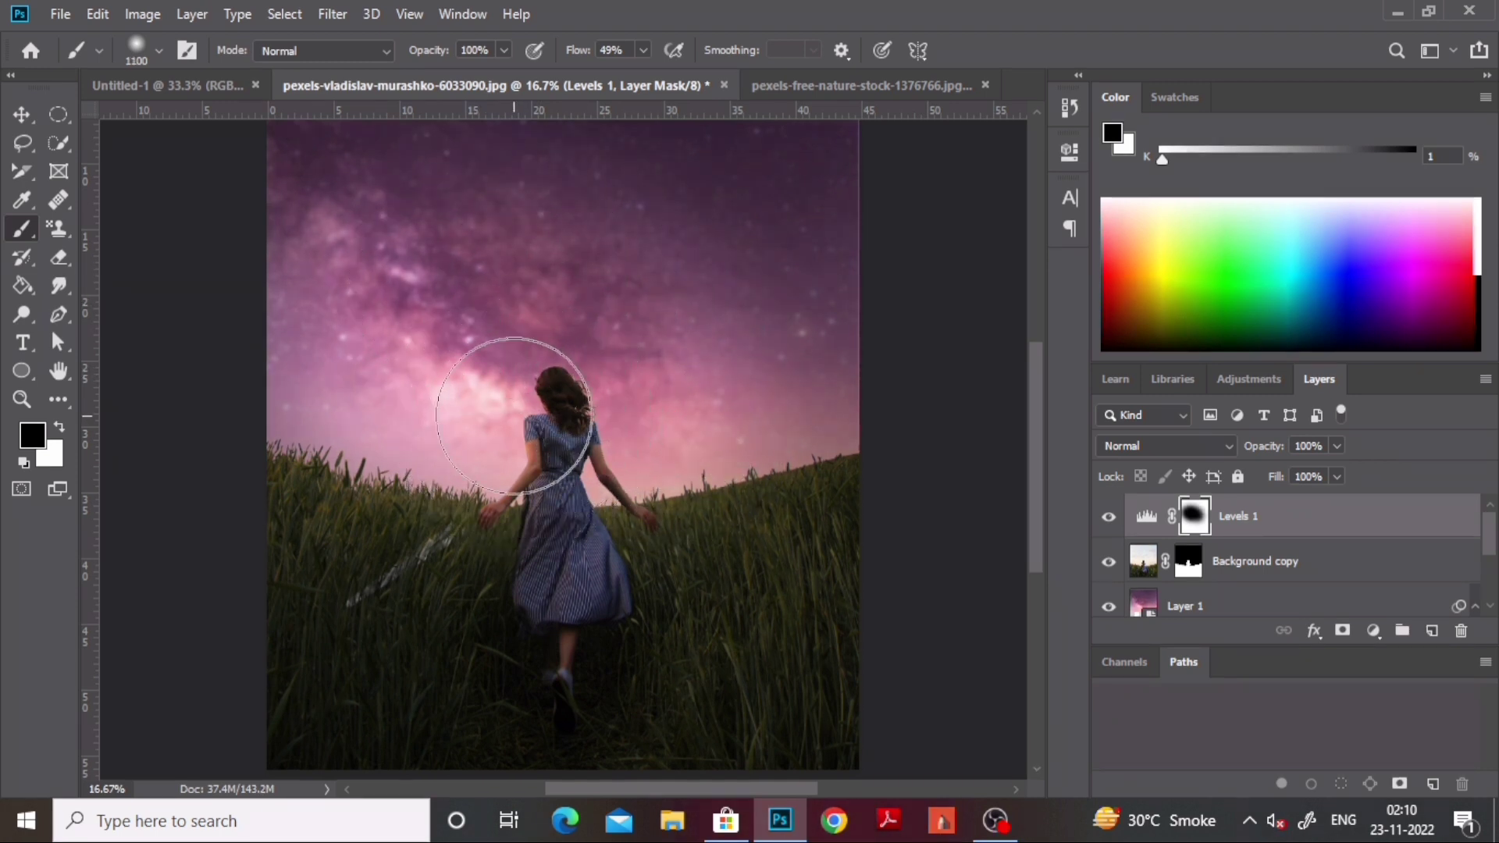
{"action": "key", "text": "["}
{"action": "key", "text": "["}
{"action": "key", "text": "["}
{"action": "key", "text": "["}
{"action": "key", "text": "["}
{"action": "key", "text": "["}
{"action": "key", "text": "["}
{"action": "key", "text": "["}
{"action": "key", "text": "["}
Add a Color Balance adjustment above Levels 1 with midtones at red +30, magenta-green -1 and blue +60 to turn the sky purple
{"action": "left_click", "coordinate": [1373, 631]}
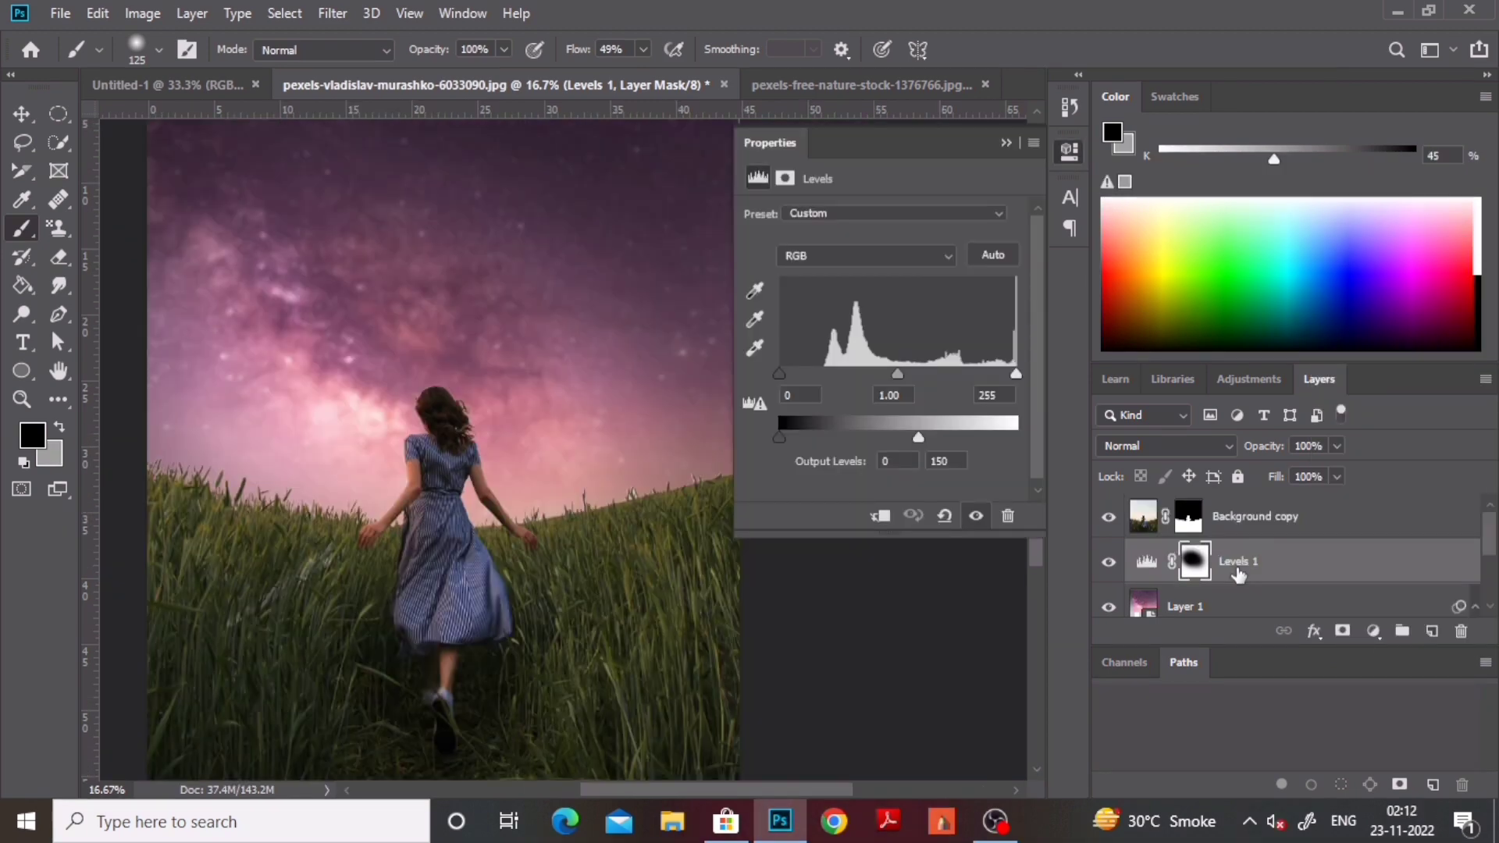
{"action": "left_click", "coordinate": [1374, 628]}
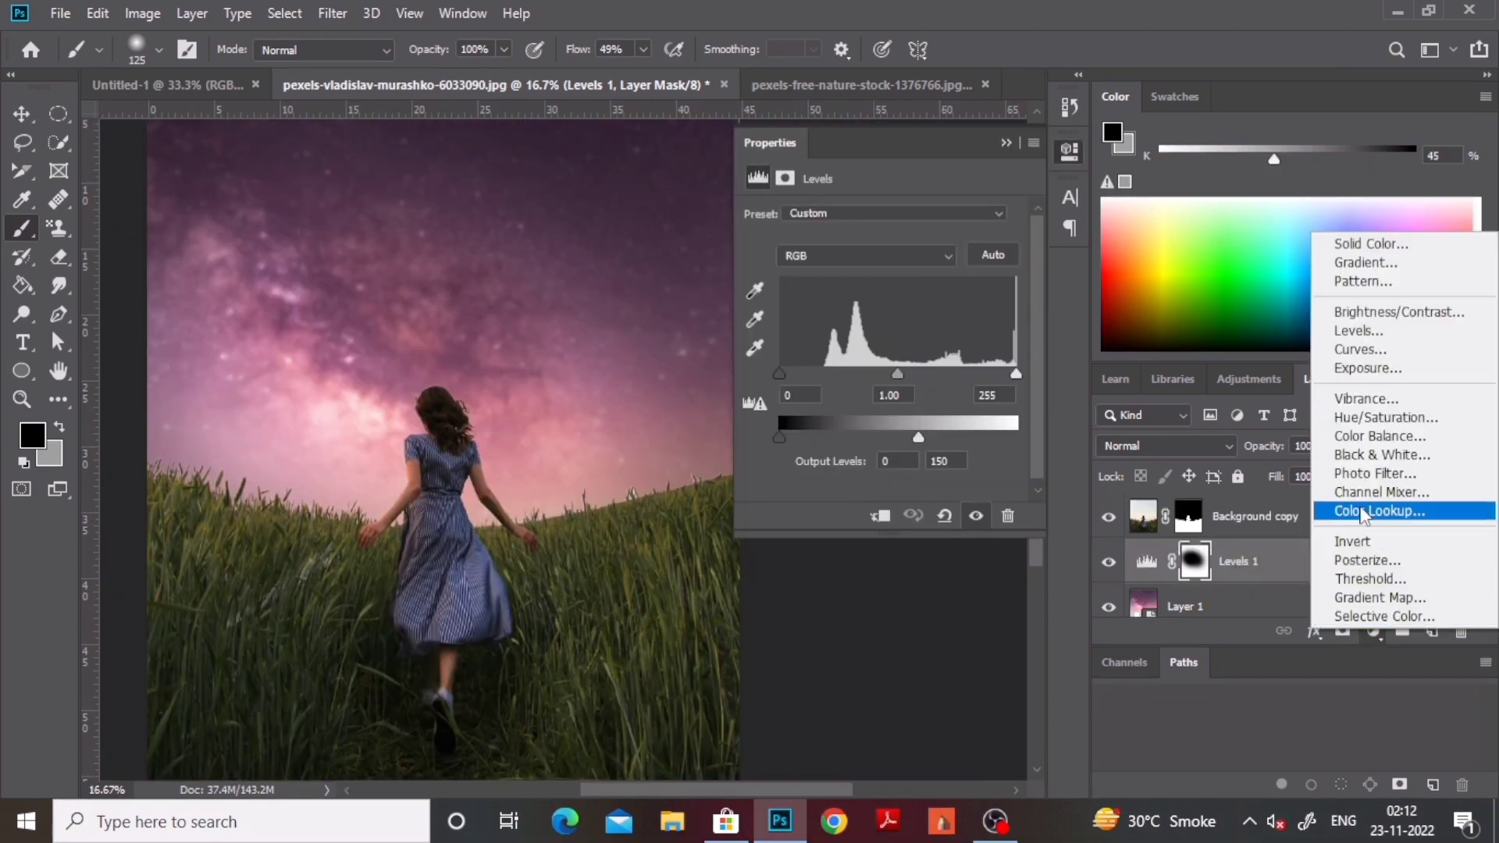
{"action": "left_click", "coordinate": [1362, 441]}
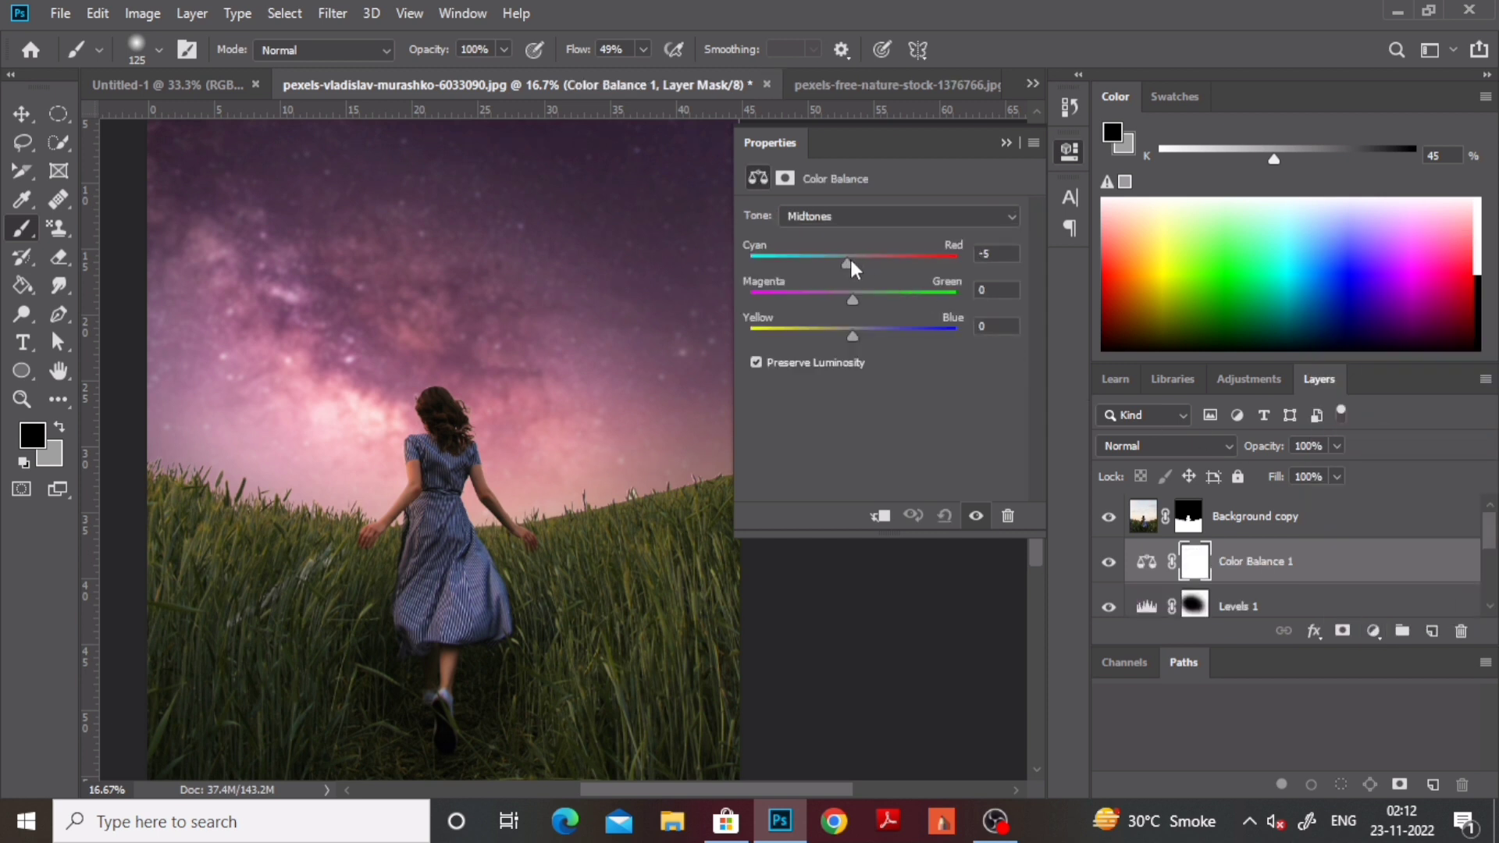
{"action": "left_click_drag", "start_coordinate": [851, 261], "coordinate": [915, 337]}
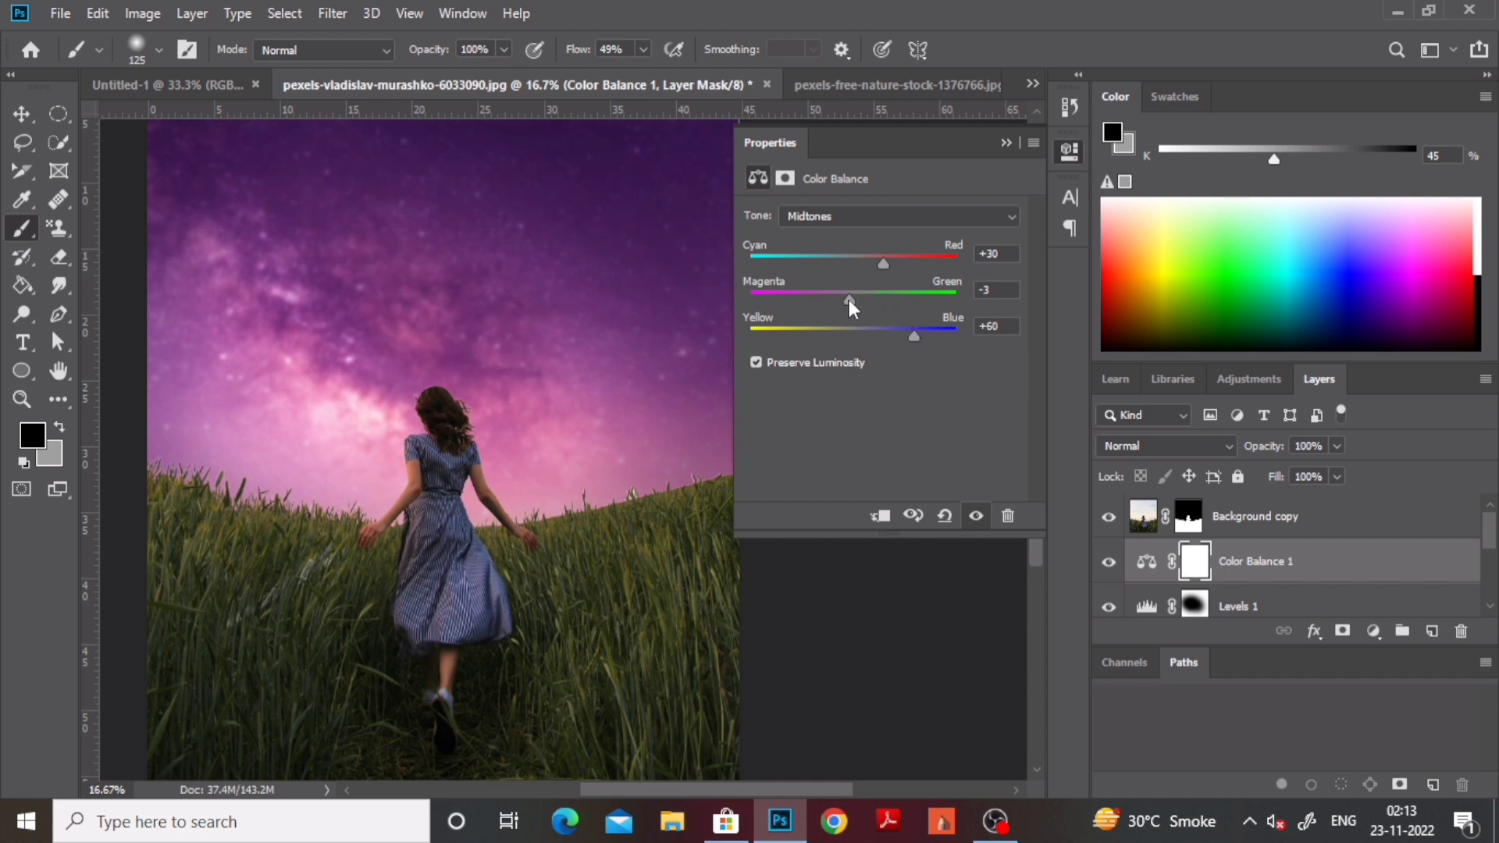
{"action": "left_click", "coordinate": [1006, 143]}
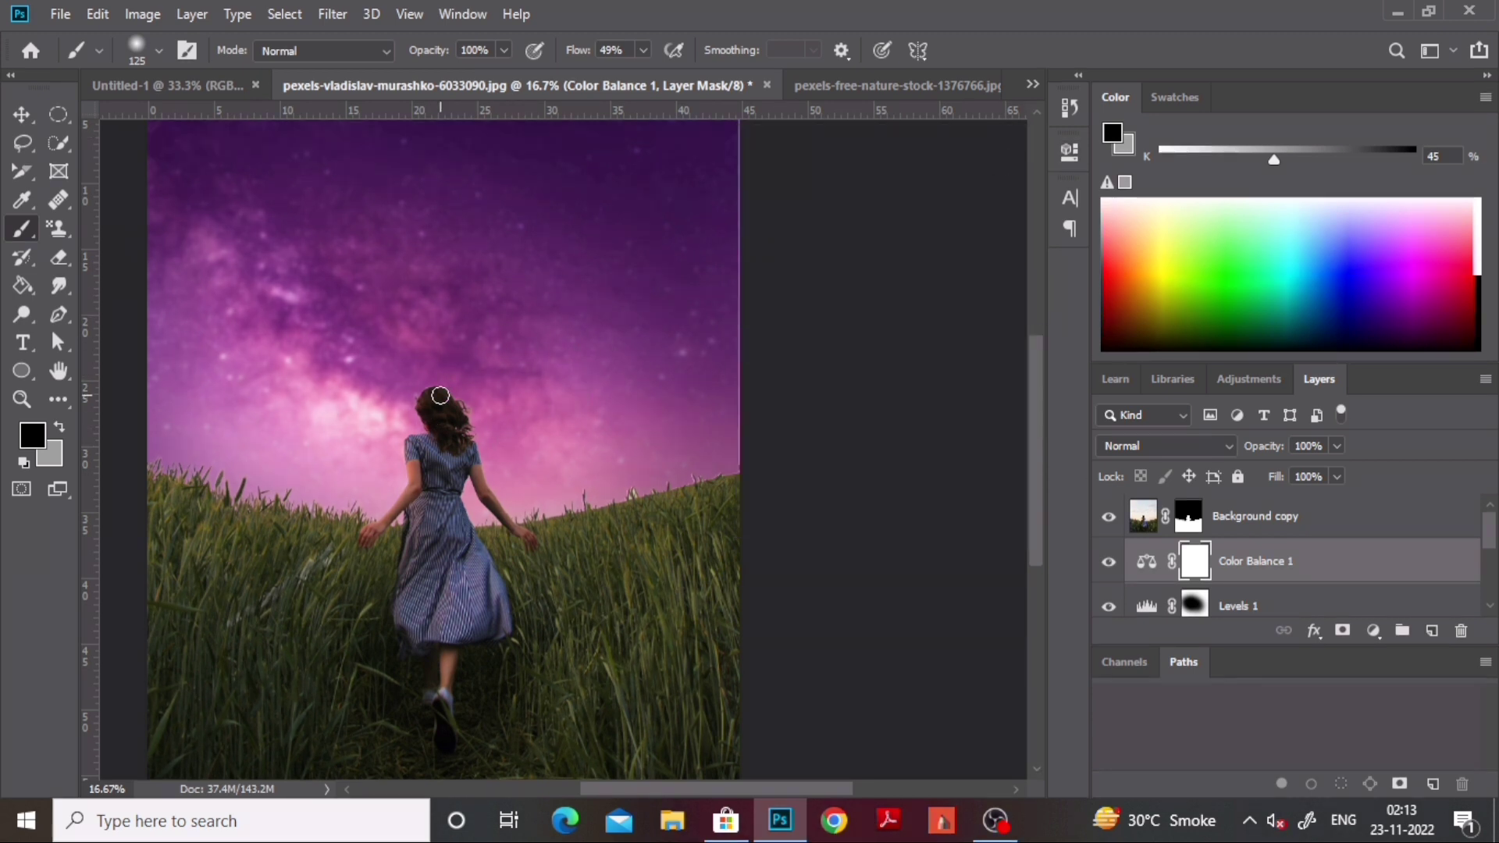
Check Background copy by toggling its visibility, and output its mask through Select and Mask as a new layer with layer mask
{"action": "key", "text": "ctrl+minus"}
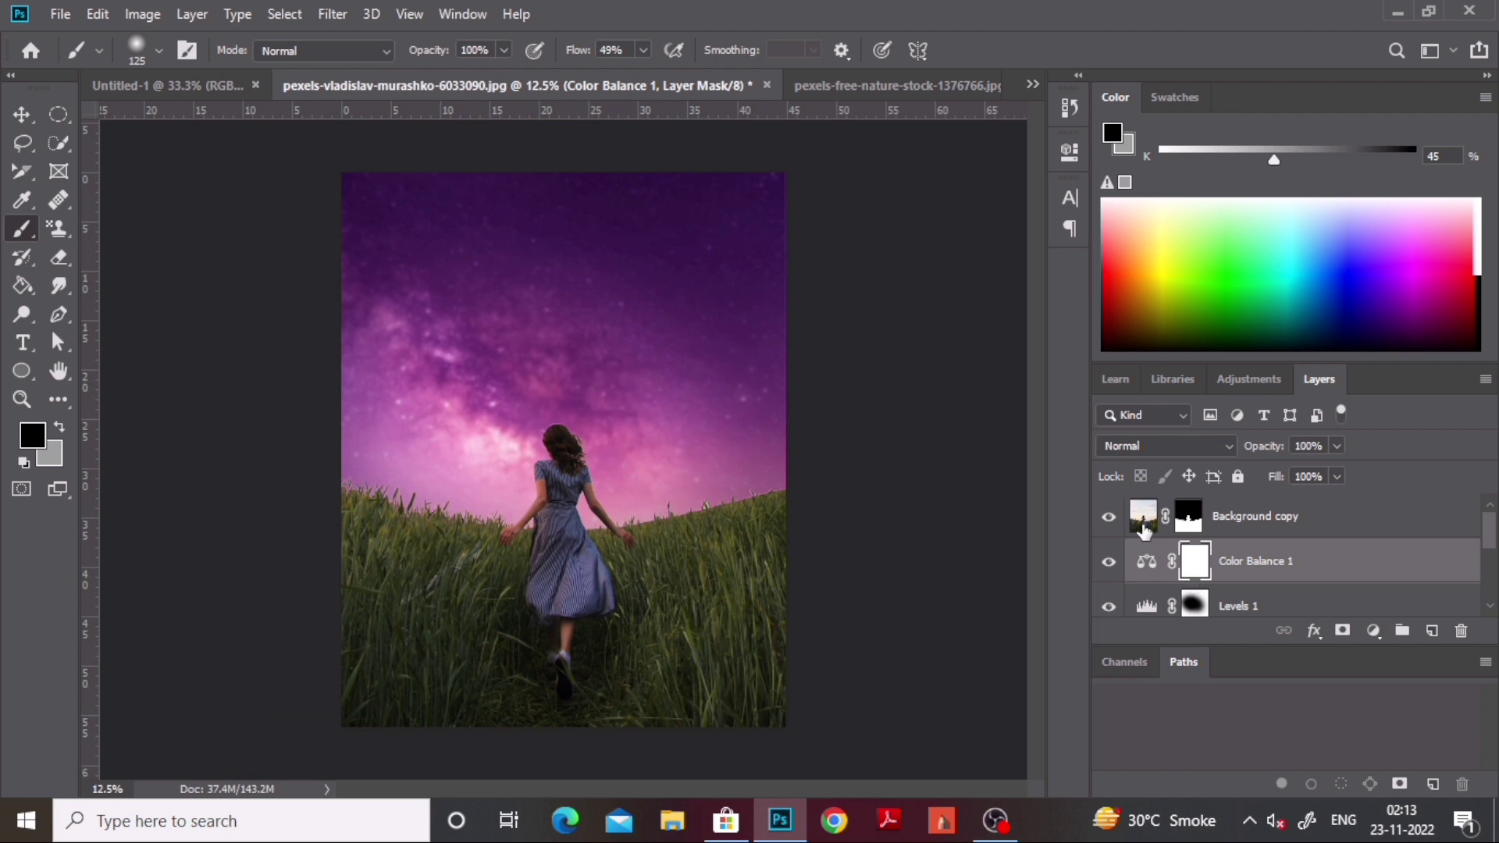
{"action": "left_click", "coordinate": [1109, 517]}
{"action": "left_click", "coordinate": [1108, 516]}
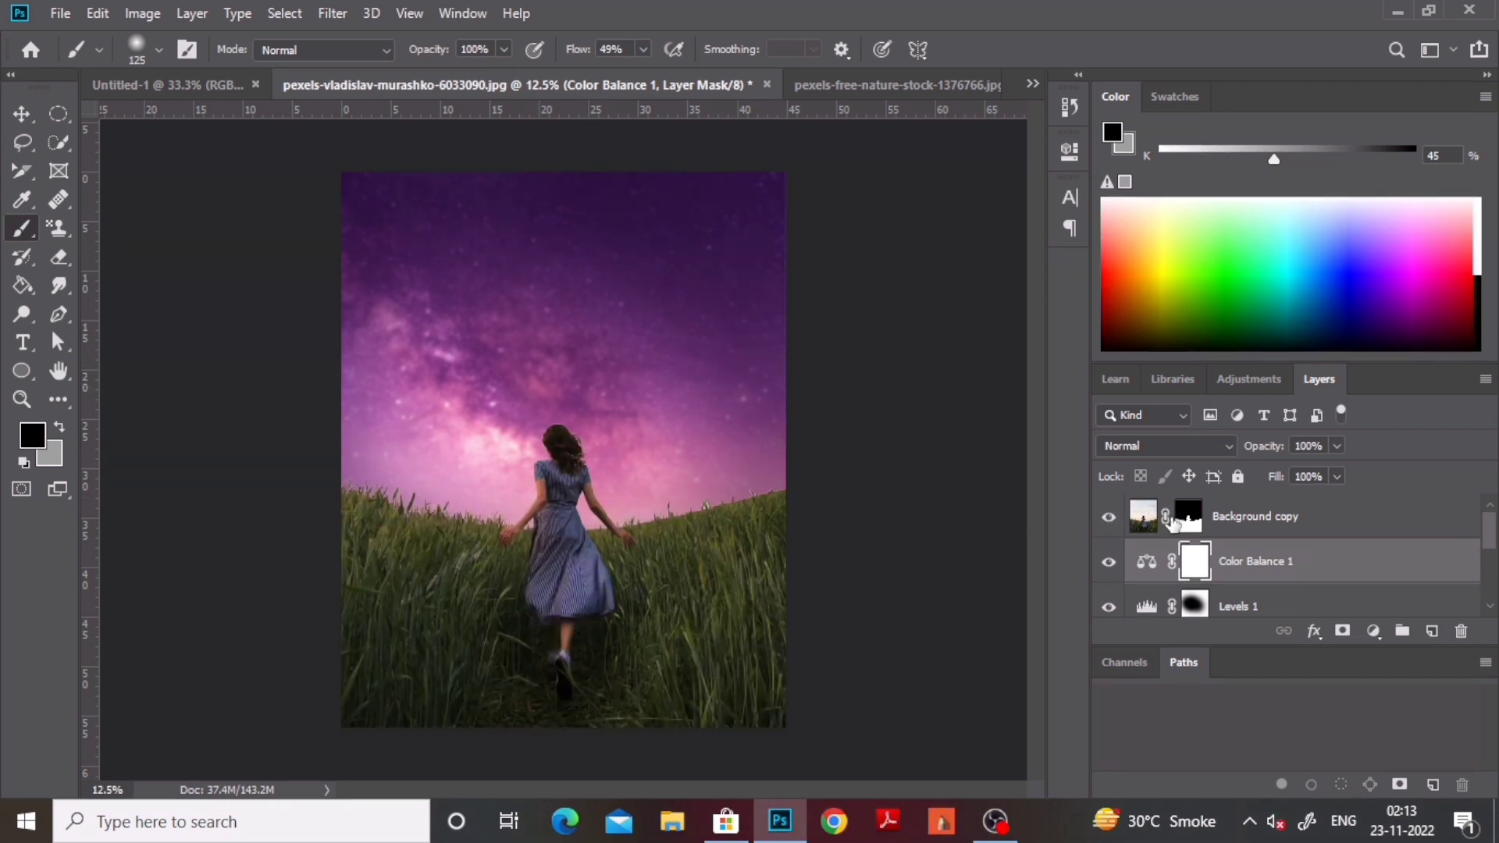
{"action": "left_click", "coordinate": [1164, 524]}
{"action": "double_click", "coordinate": [1187, 517]}
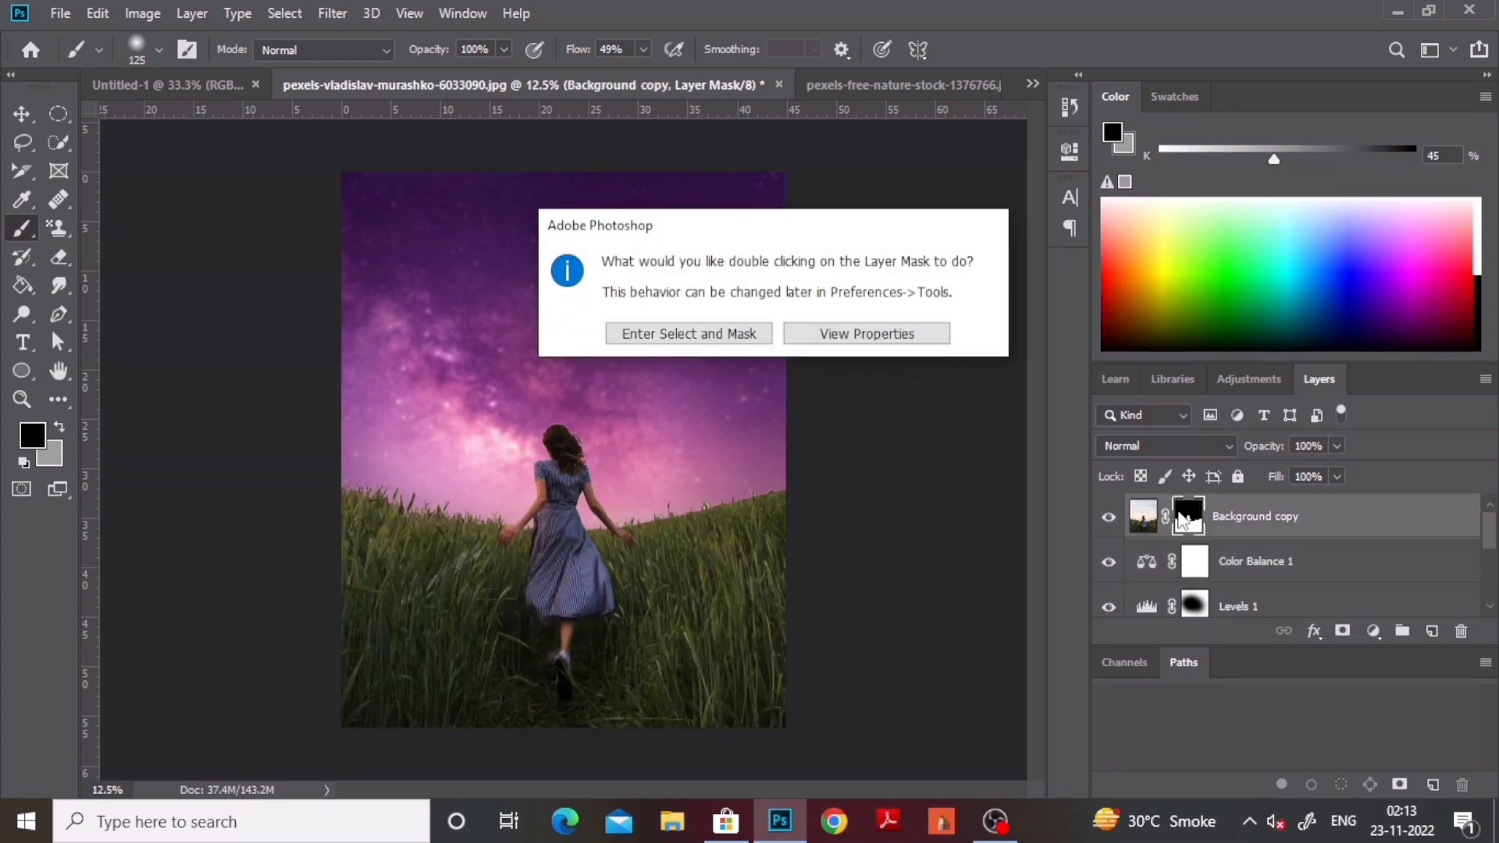
{"action": "left_click", "coordinate": [719, 336]}
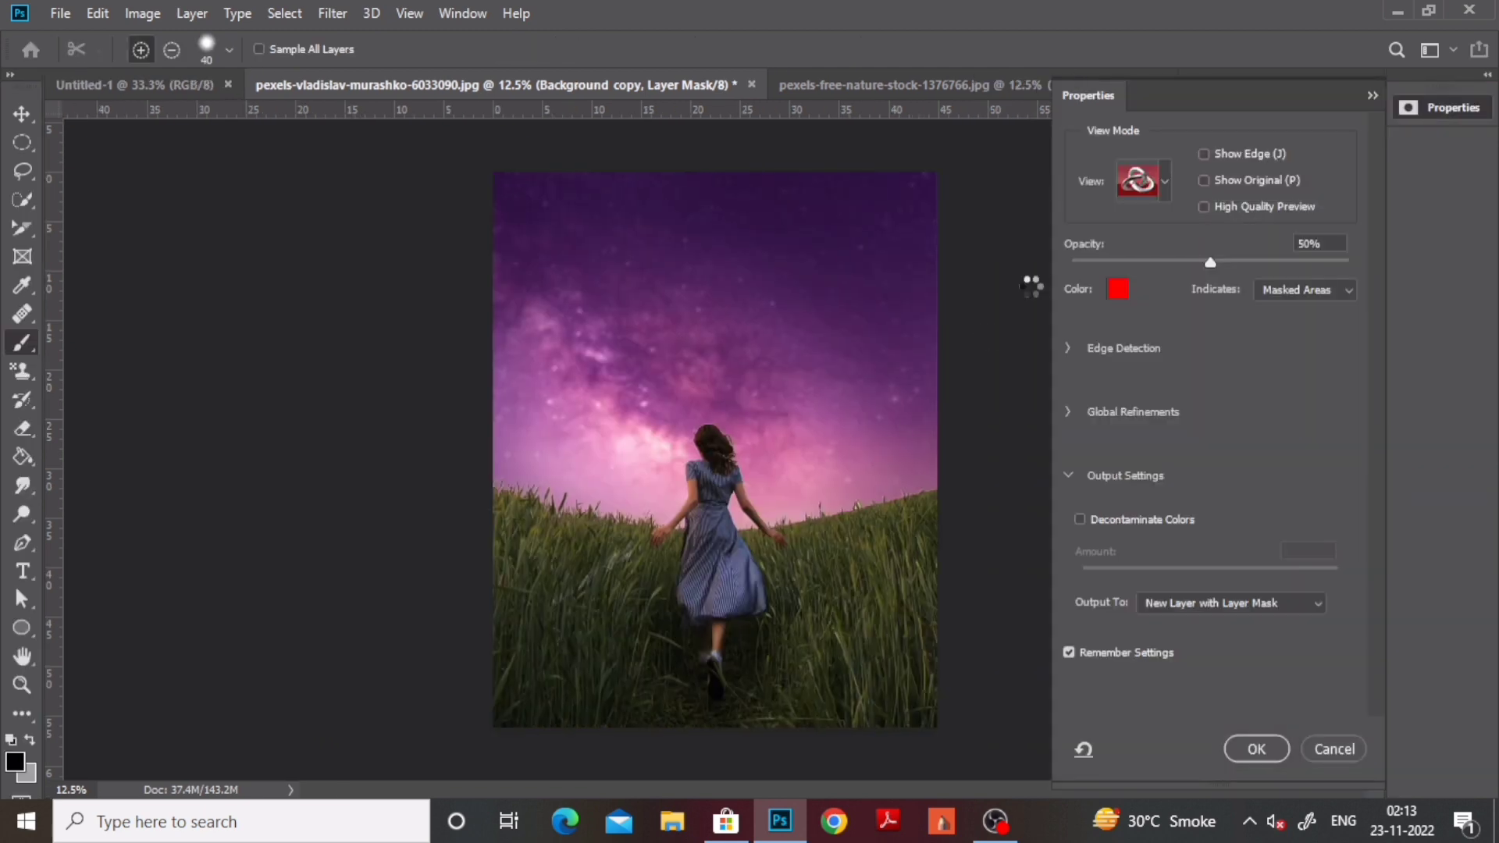
{"action": "left_click", "coordinate": [1237, 751]}
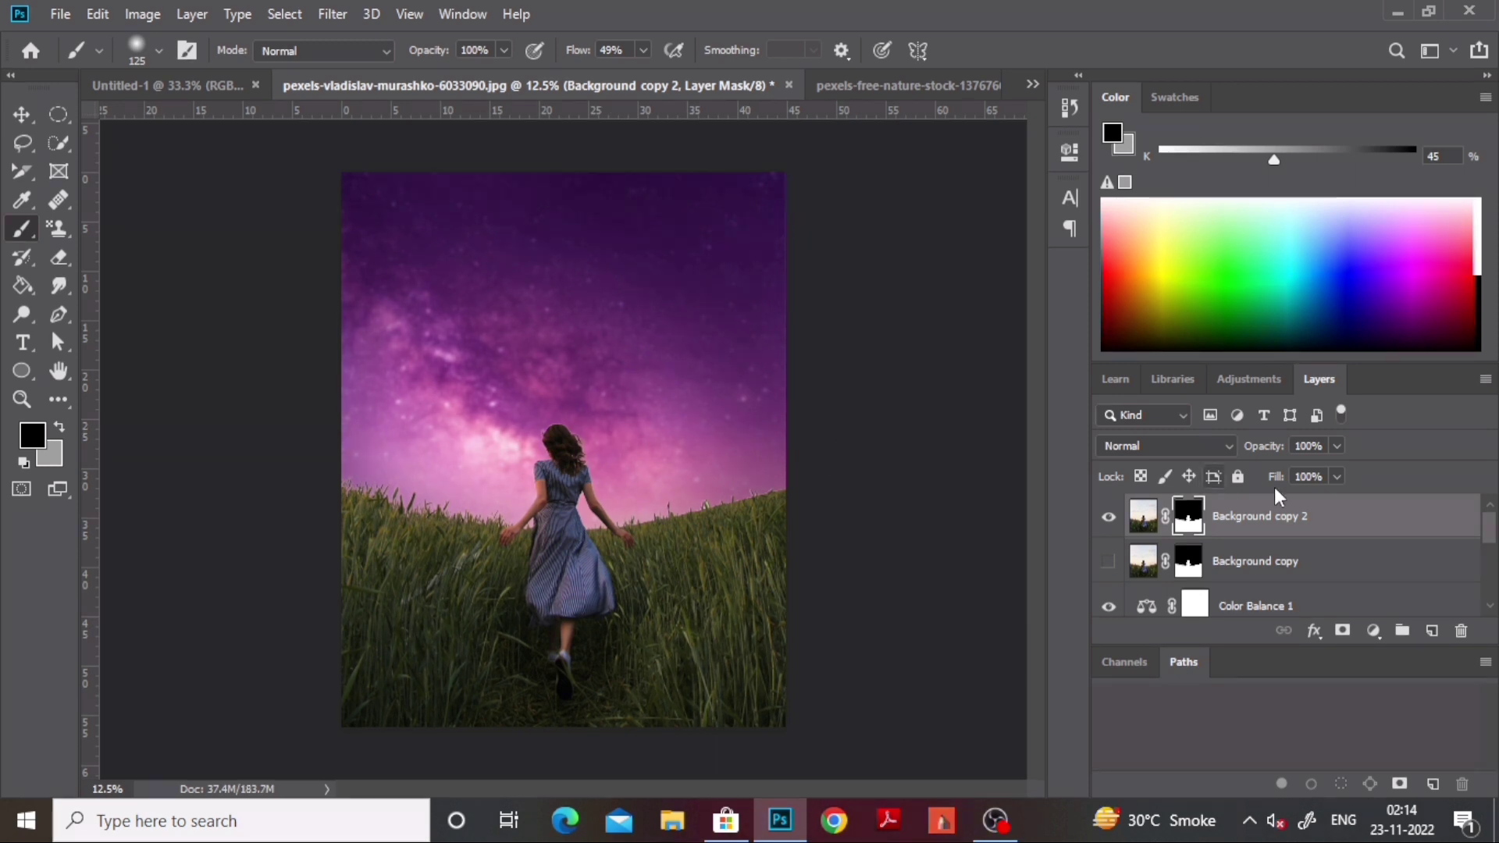
Add a Levels adjustment clipped to Background copy 2 and lower its white output level to about 149 to darken the woman and field
{"action": "left_click", "coordinate": [1373, 630]}
{"action": "left_click", "coordinate": [1370, 334]}
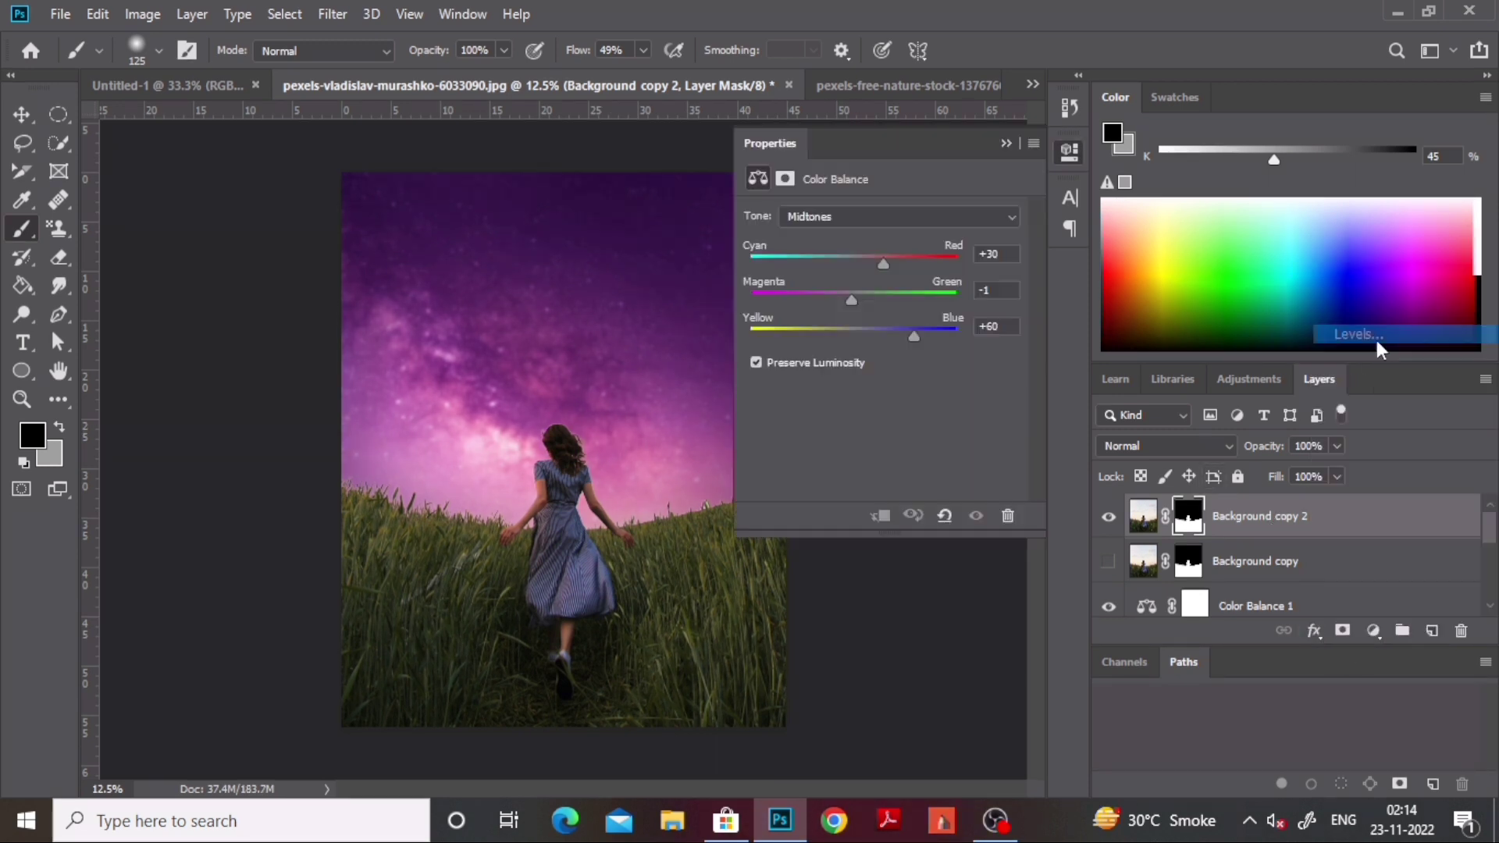
{"action": "left_click", "coordinate": [879, 517]}
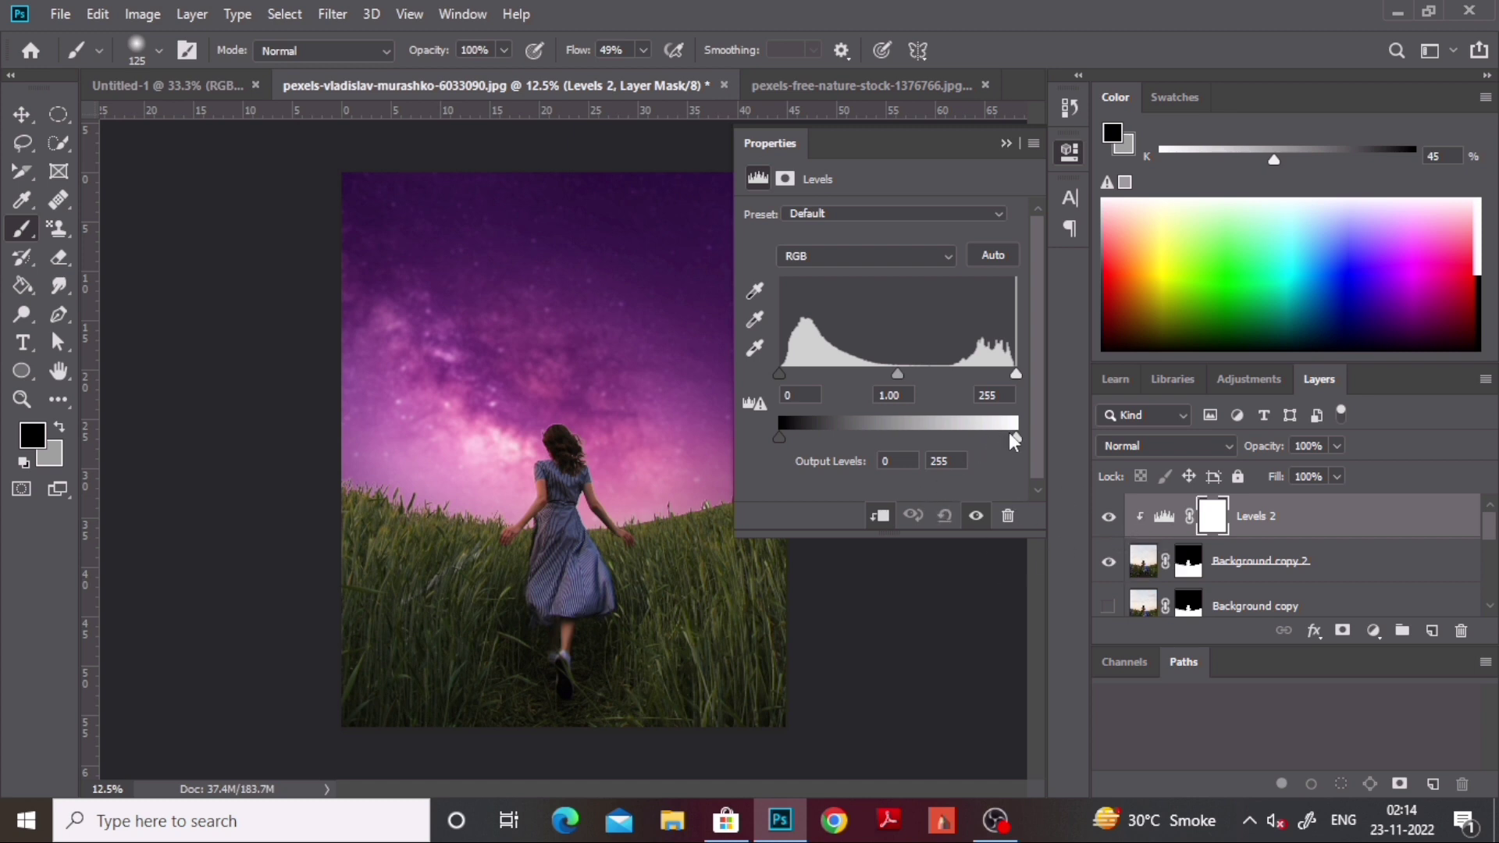
{"action": "left_click_drag", "start_coordinate": [1015, 437], "coordinate": [979, 455]}
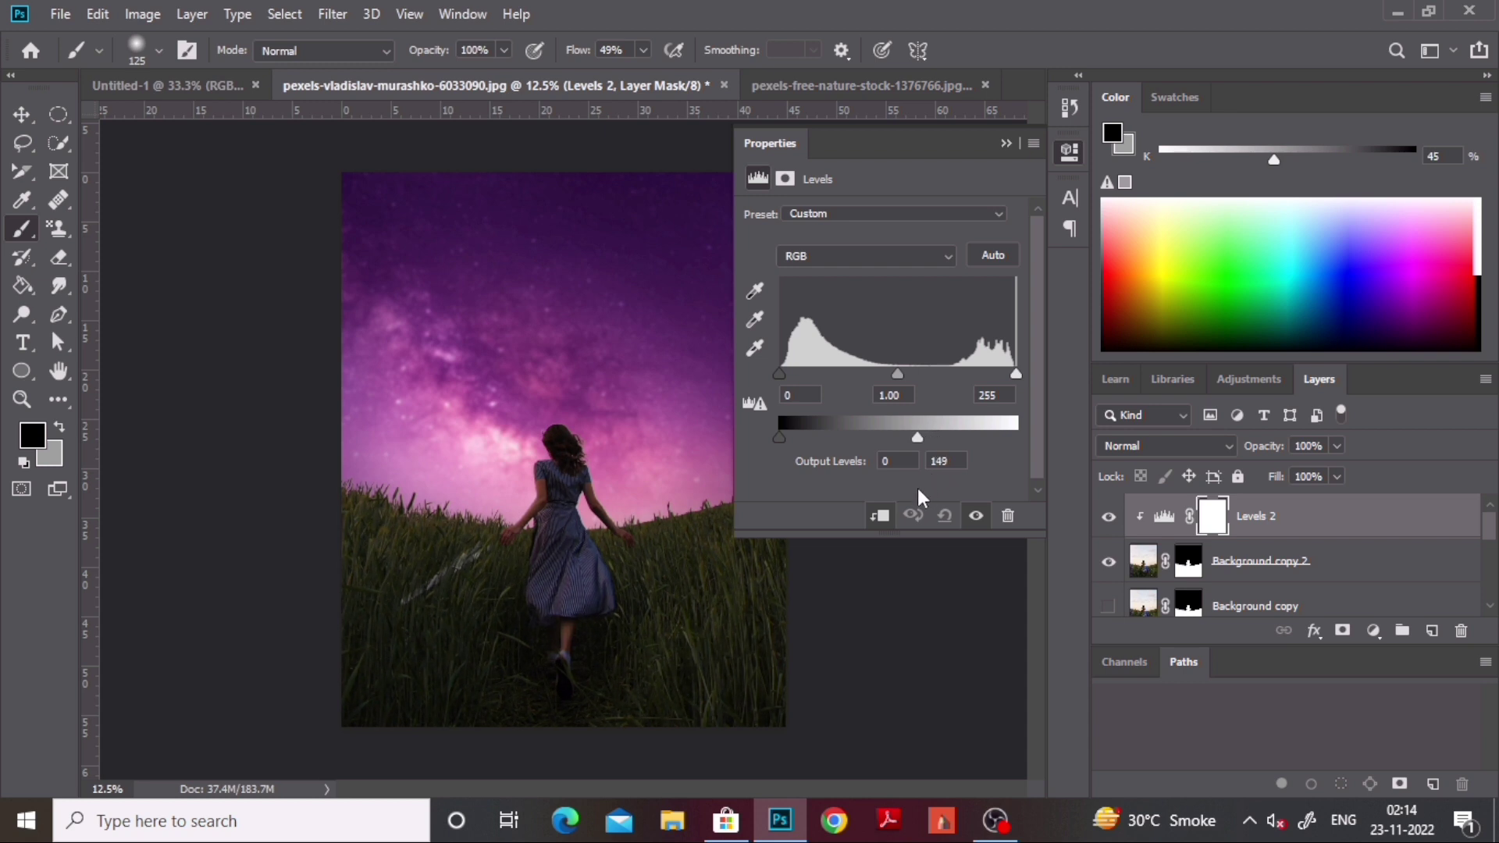
{"action": "left_click_drag", "start_coordinate": [918, 489], "coordinate": [919, 479]}
Paint black on the Levels 2 mask at 11% flow, enlarging the soft brush to about 600 px, to restore light on the woman and grass
{"action": "left_click", "coordinate": [1209, 518]}
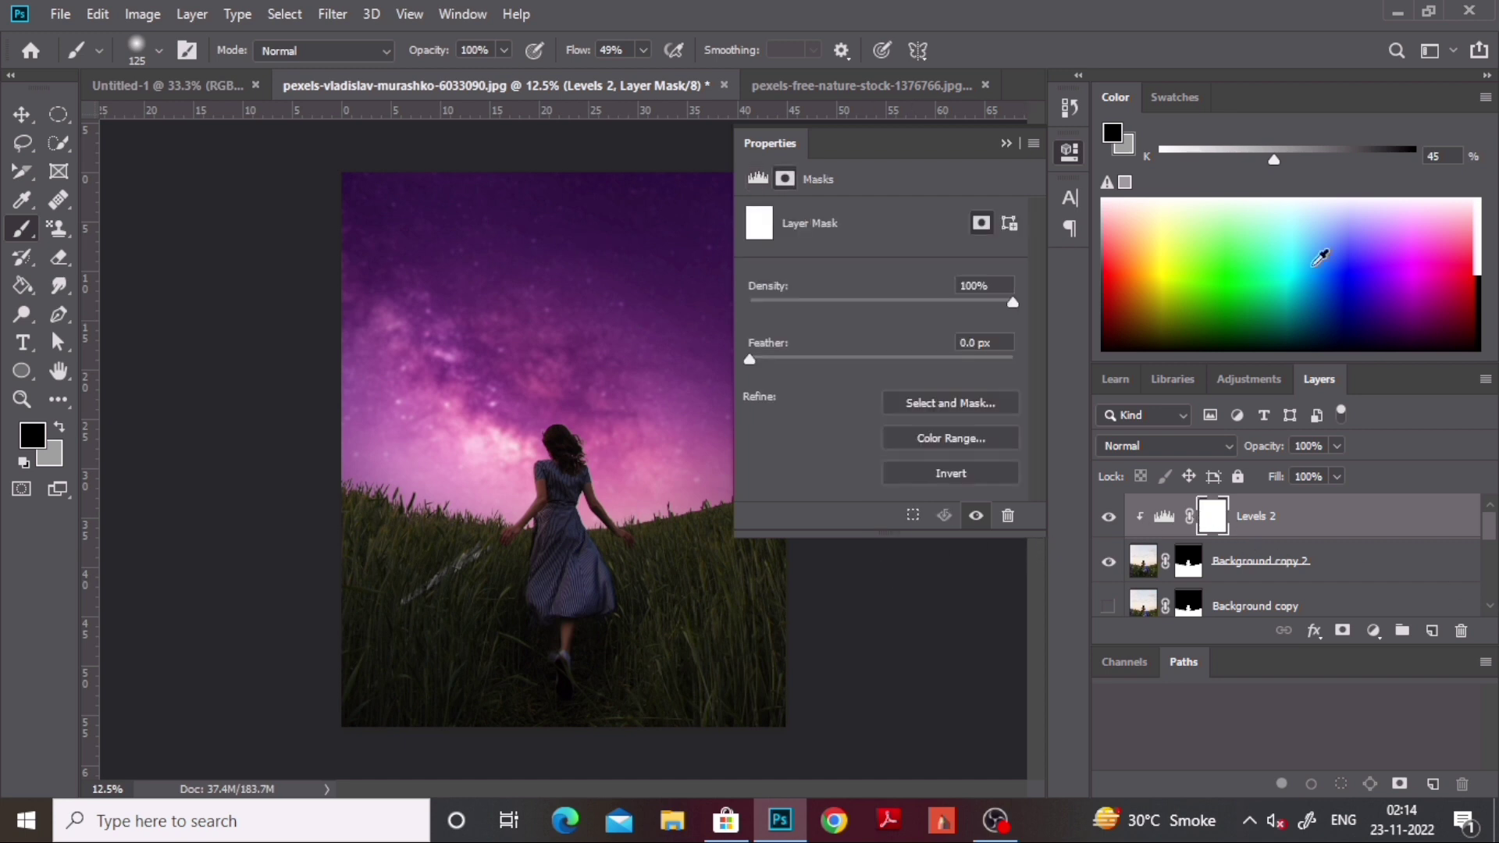
{"action": "left_click", "coordinate": [1007, 144]}
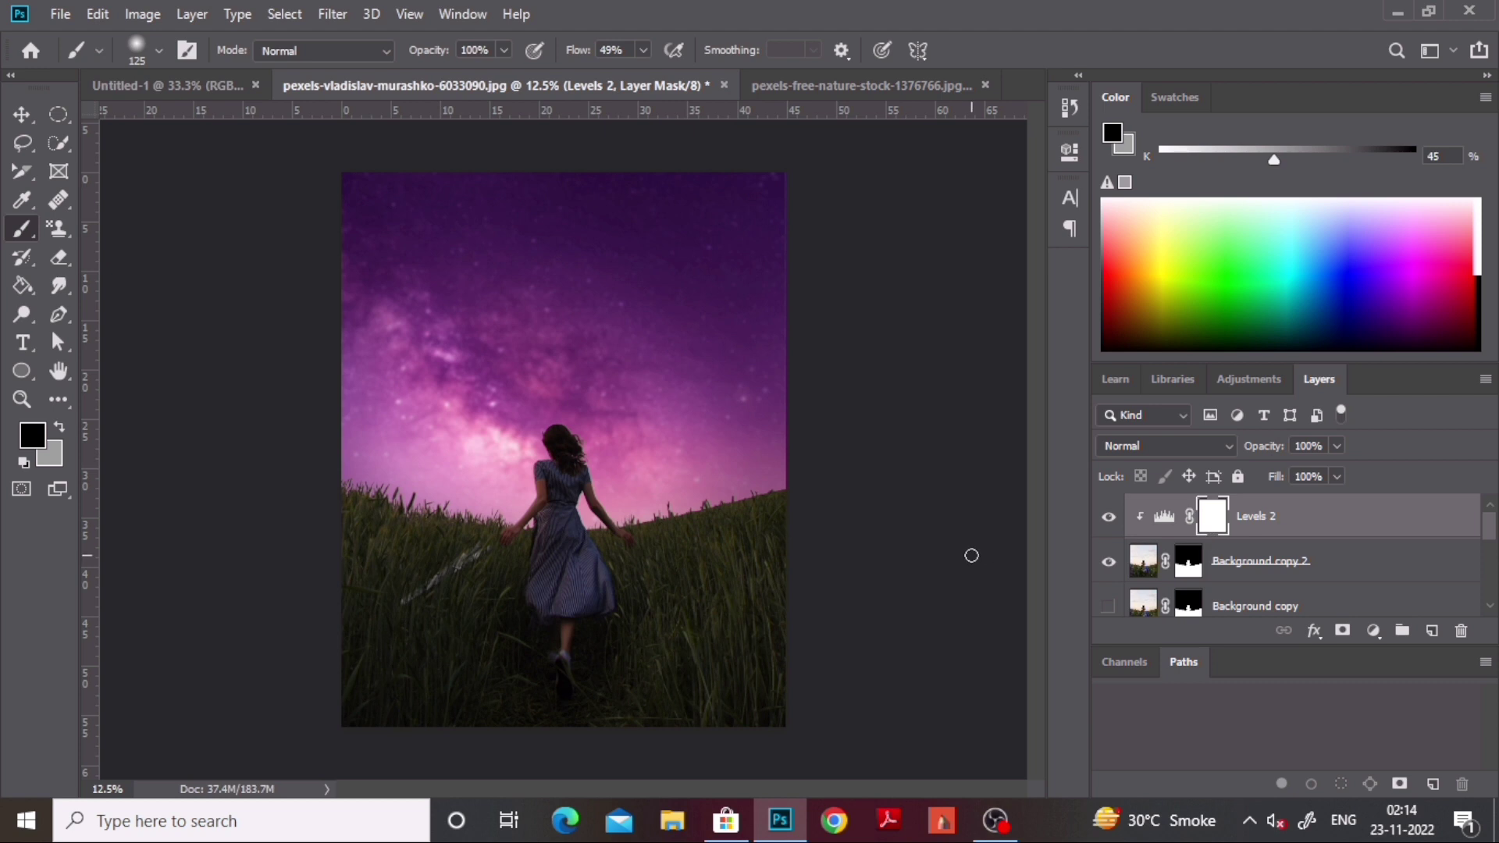
{"action": "left_click_drag", "start_coordinate": [642, 49], "coordinate": [605, 164]}
{"action": "key", "text": "ctrl+plus"}
{"action": "scroll", "coordinate": [442, 513], "scroll_direction": "down", "scroll_amount": 5}
{"action": "key", "text": "bracketright"}
{"action": "key", "text": "bracketright"}
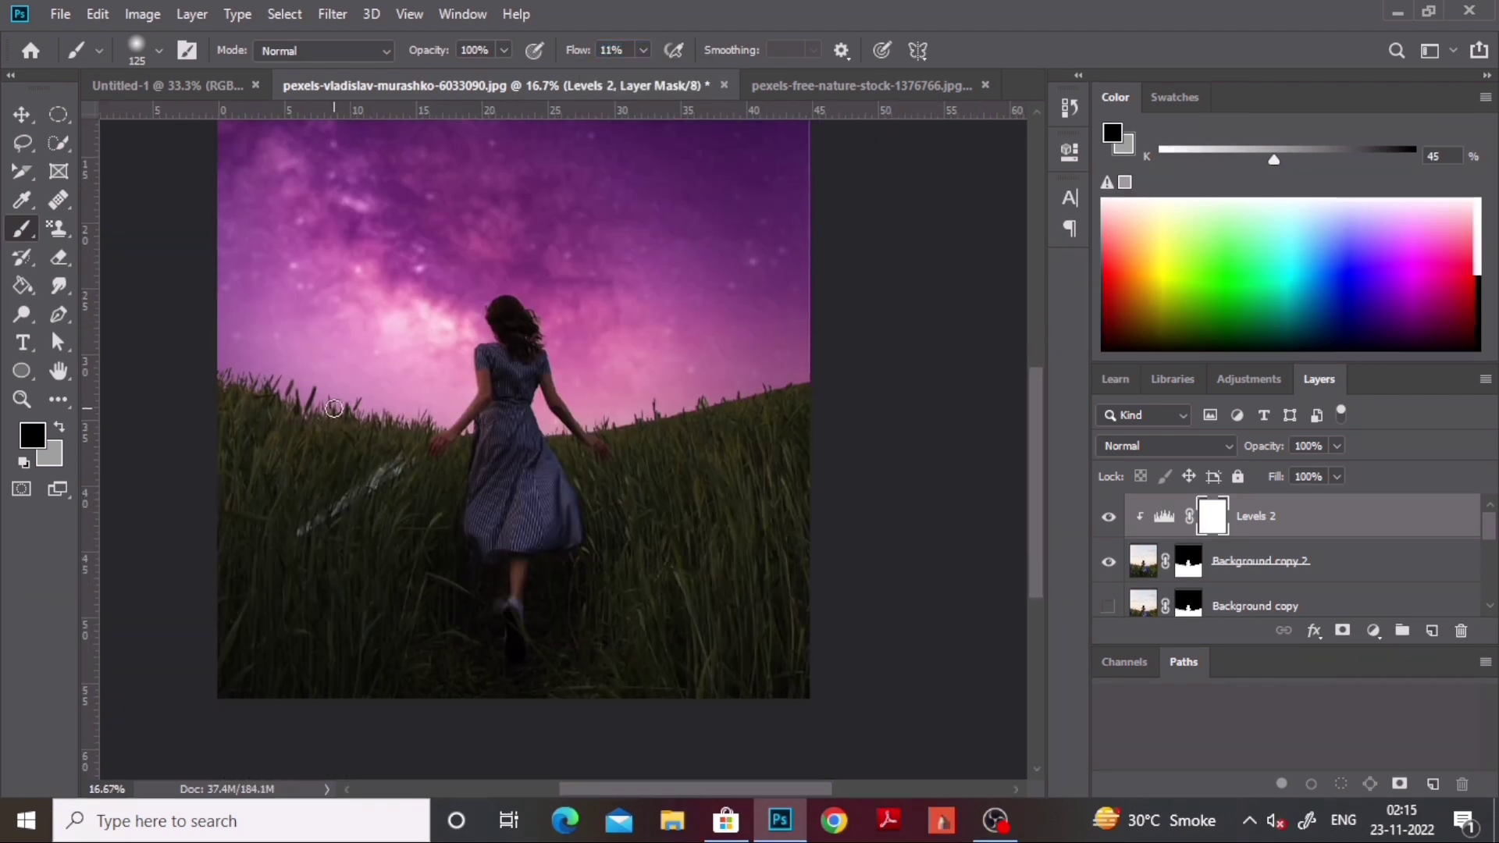
{"action": "mouse_move", "coordinate": [494, 340]}
{"action": "left_mouse_down"}
{"action": "mouse_move", "coordinate": [557, 408]}
{"action": "mouse_move", "coordinate": [373, 419]}
{"action": "mouse_move", "coordinate": [326, 809]}
{"action": "left_mouse_up"}
{"action": "key", "text": "bracketright"}
{"action": "key", "text": "bracketright"}
{"action": "key", "text": "bracketright"}
{"action": "key", "text": "bracketright"}
{"action": "key", "text": "bracketright"}
{"action": "key", "text": "bracketright"}
{"action": "key", "text": "bracketright"}
{"action": "key", "text": "bracketright"}
{"action": "key", "text": "bracketright"}
{"action": "key", "text": "bracketright"}
{"action": "mouse_move", "coordinate": [787, 469]}
{"action": "left_mouse_down"}
{"action": "mouse_move", "coordinate": [632, 495]}
{"action": "mouse_move", "coordinate": [535, 445]}
{"action": "mouse_move", "coordinate": [786, 645]}
{"action": "mouse_move", "coordinate": [330, 524]}
{"action": "left_mouse_up"}
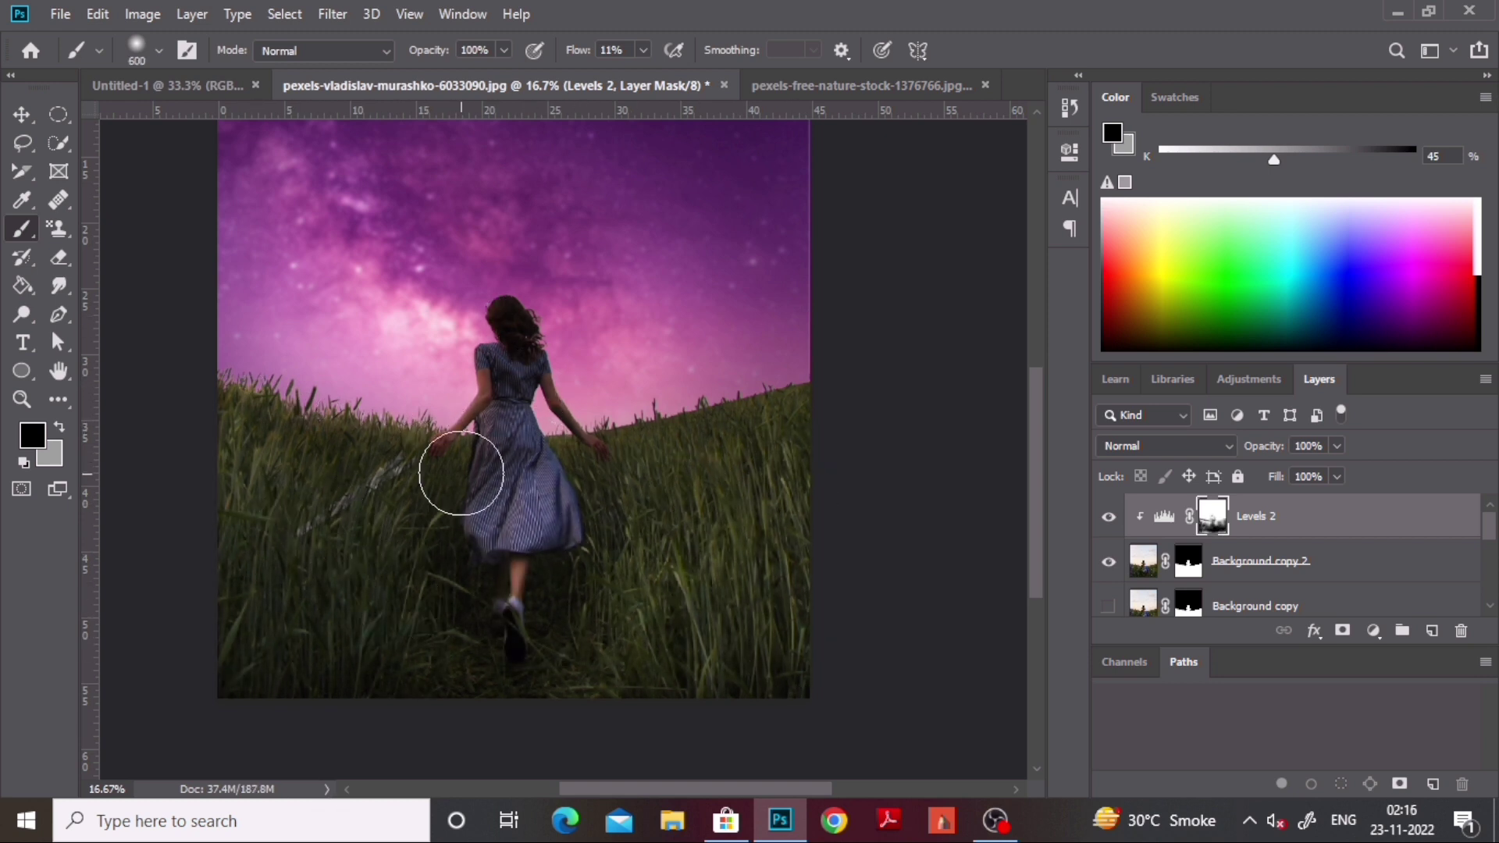
Reduce the brush to 150 px for finer work on the Levels 2 mask, and check the adjustment by toggling its visibility
{"action": "key", "text": "bracketleft"}
{"action": "key", "text": "bracketleft"}
{"action": "key", "text": "bracketleft"}
{"action": "key", "text": "bracketleft"}
{"action": "key", "text": "bracketleft"}
{"action": "key", "text": "bracketleft"}
{"action": "key", "text": "bracketleft"}
{"action": "left_click", "coordinate": [1110, 517]}
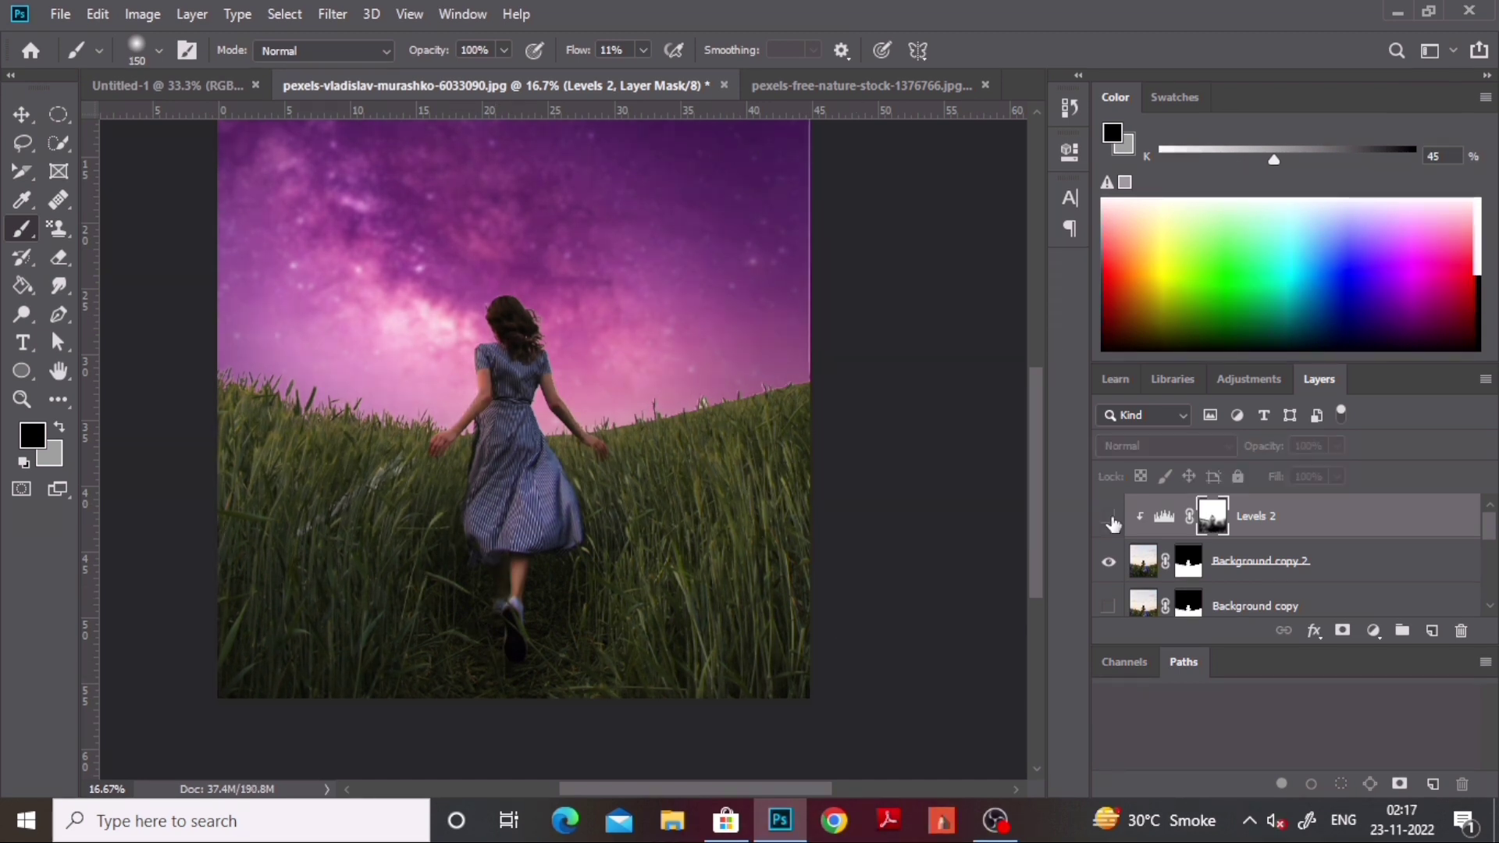
{"action": "left_click", "coordinate": [1109, 517]}
Add a Color Balance adjustment clipped above Levels 2 with midtones at red +20 and blue +57 to tint the woman and field purple
{"action": "left_click", "coordinate": [1373, 631]}
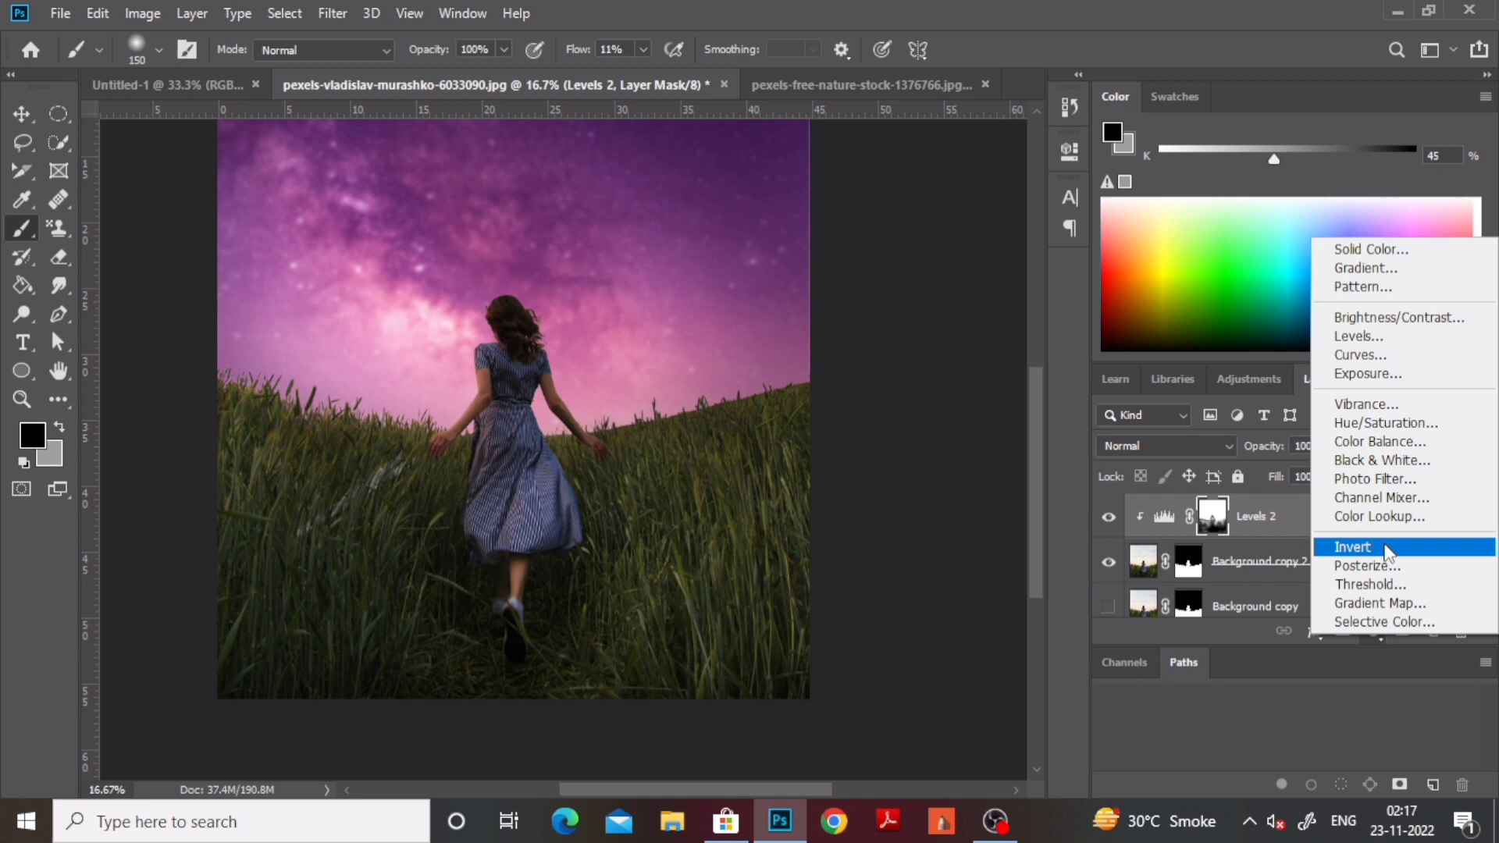
{"action": "left_click", "coordinate": [1379, 441]}
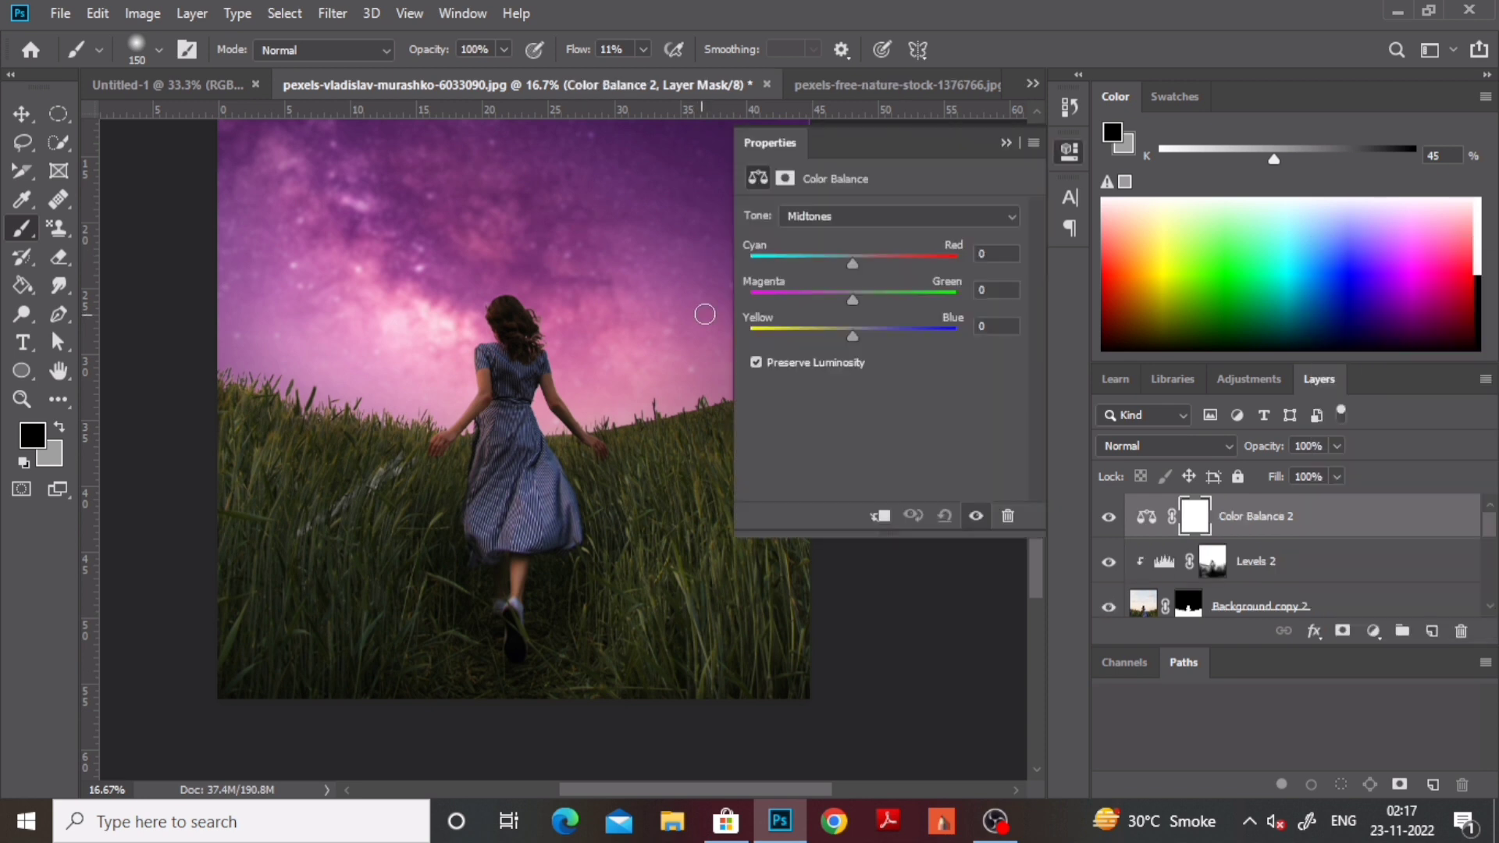
{"action": "left_click", "coordinate": [872, 520]}
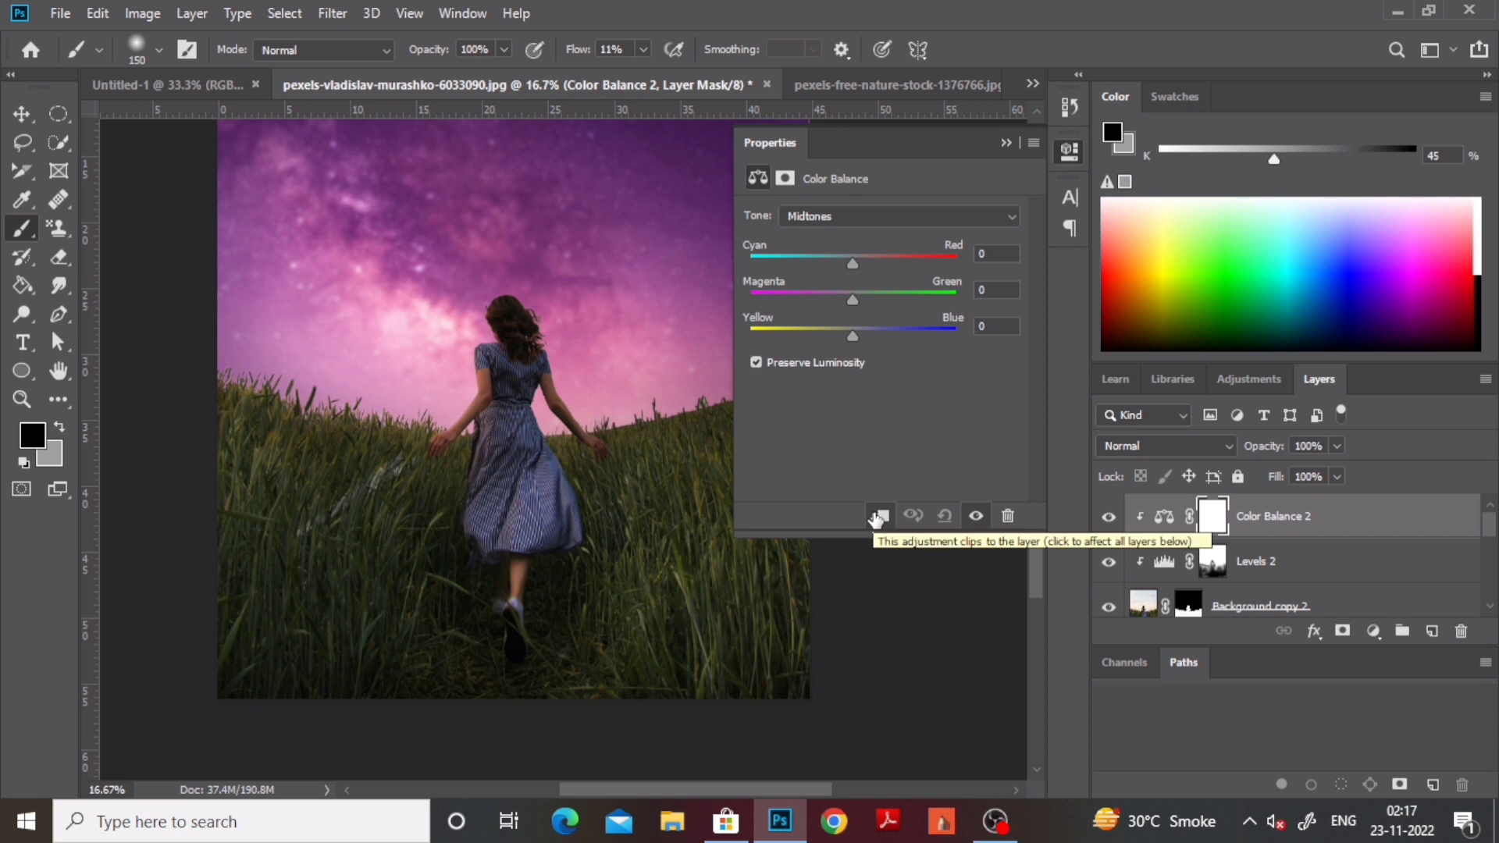
{"action": "left_click", "coordinate": [832, 216]}
{"action": "left_click", "coordinate": [830, 249]}
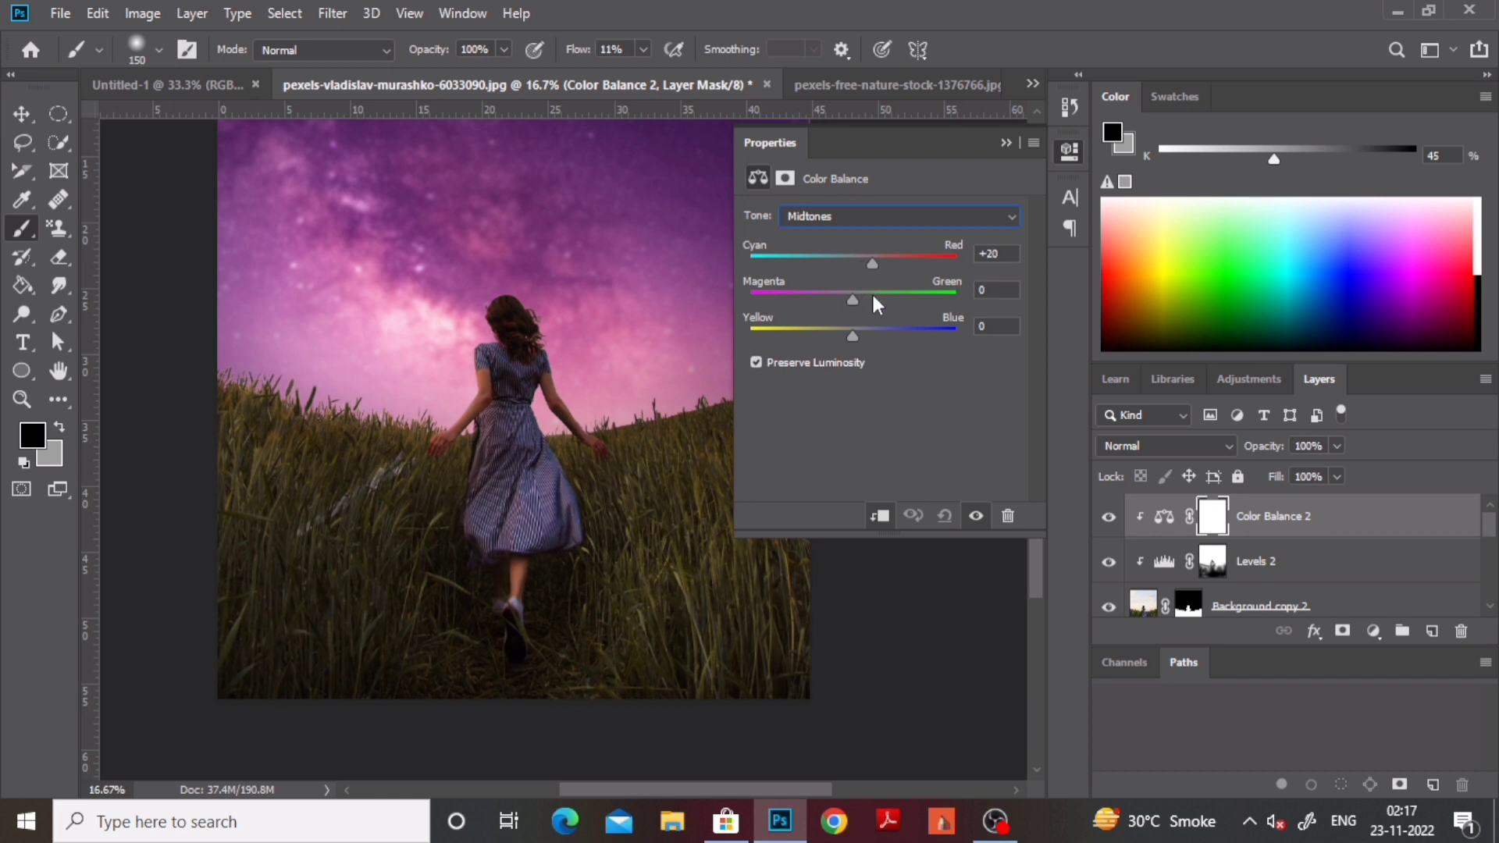
{"action": "left_click_drag", "start_coordinate": [853, 336], "coordinate": [916, 339]}
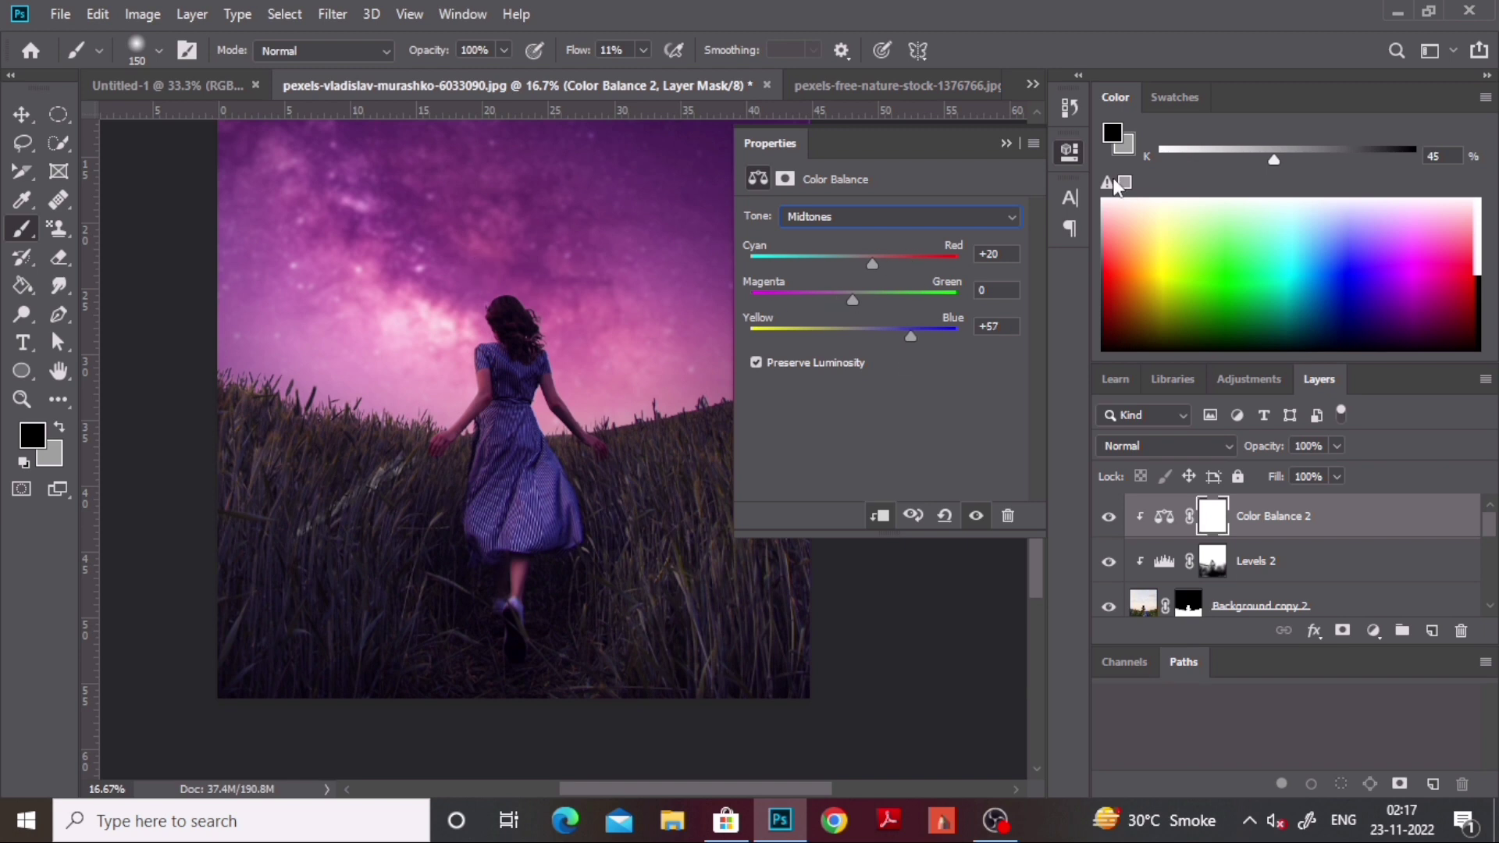
{"action": "left_click", "coordinate": [1011, 145]}
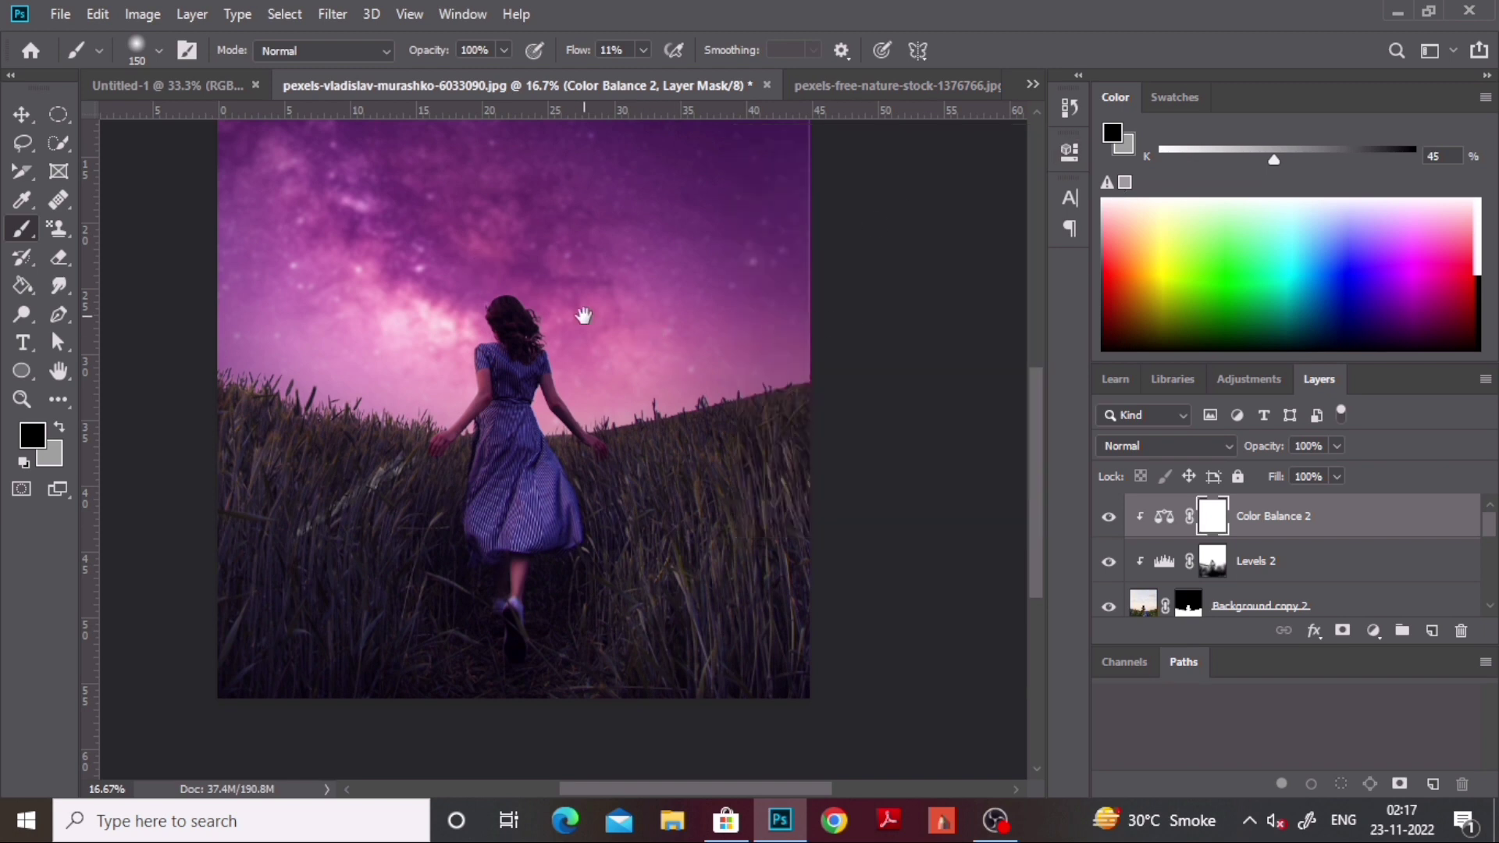
Bring the moon layer from pexels-nsu-mon-3901102.jpg into the field photo as the top layer and select the moon's disc with an elliptical marquee
{"action": "left_click_drag", "start_coordinate": [585, 317], "coordinate": [485, 418]}
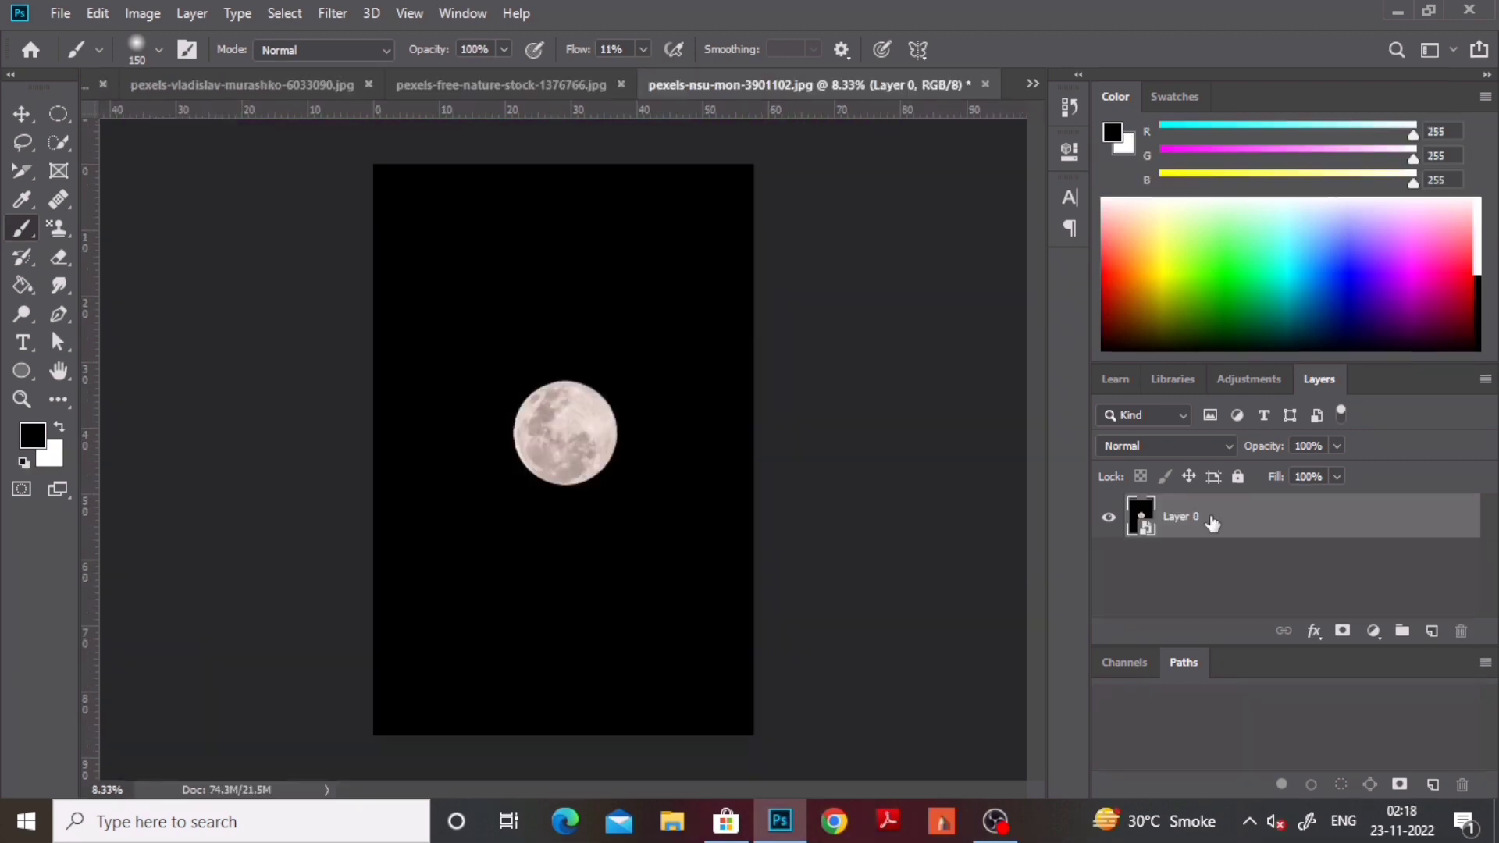
{"action": "left_click_drag", "start_coordinate": [1211, 522], "coordinate": [518, 331]}
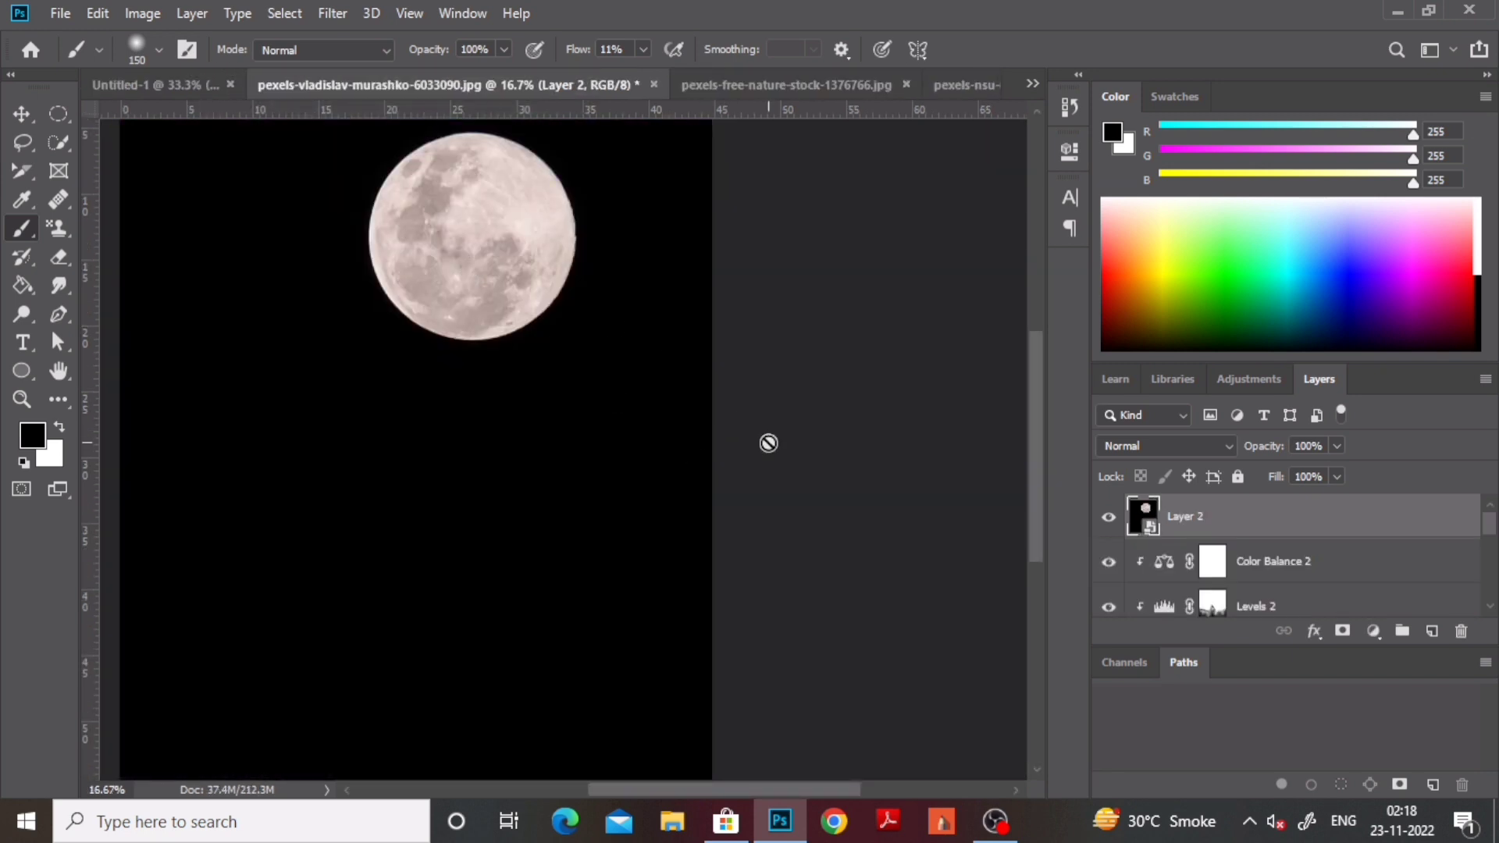
{"action": "key", "text": "ctrl+plus"}
{"action": "left_click_drag", "start_coordinate": [458, 244], "coordinate": [465, 512]}
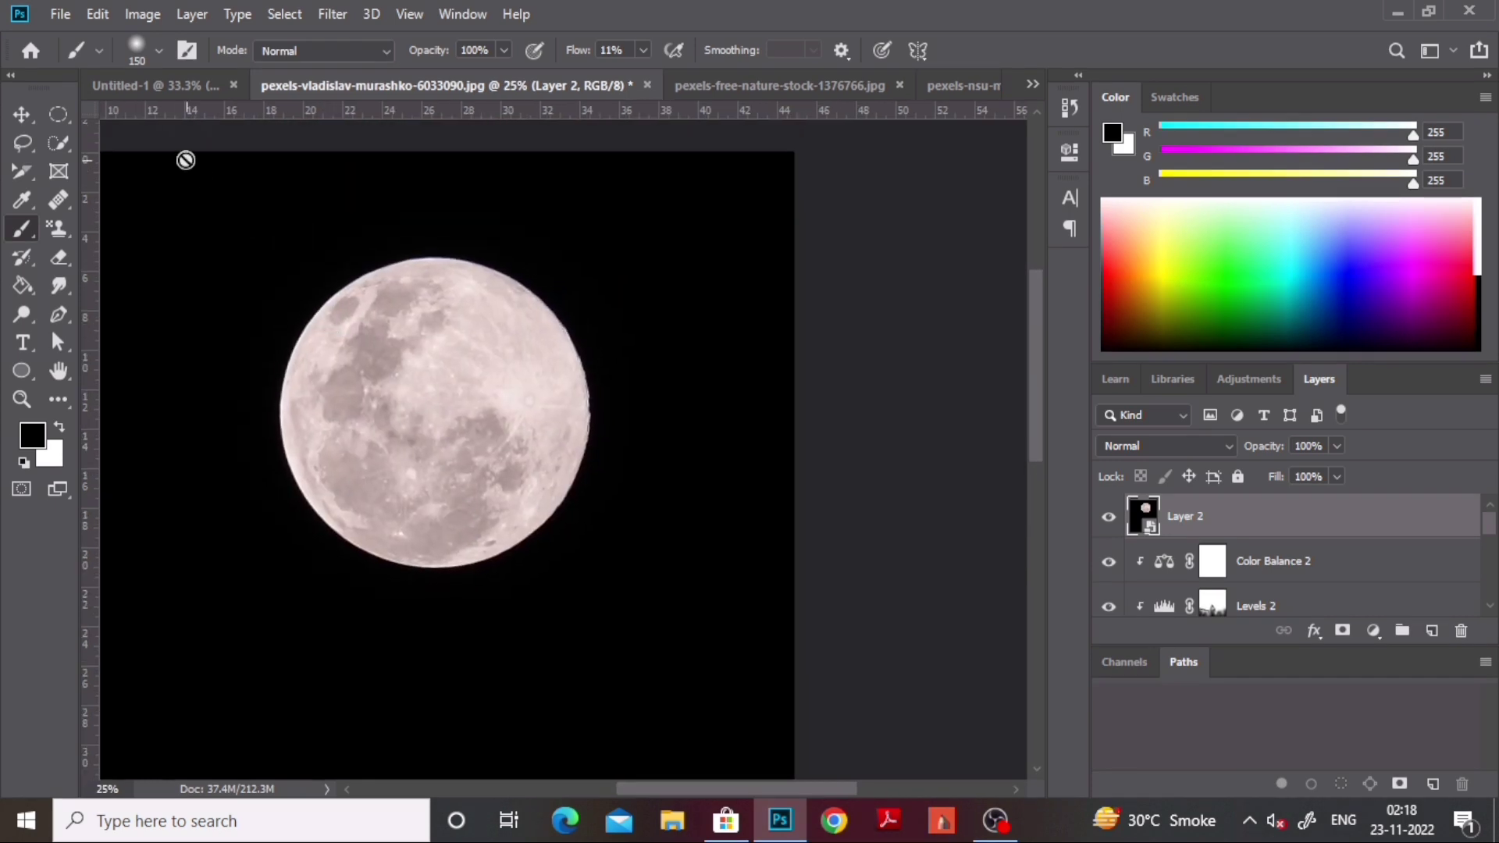
{"action": "right_click", "coordinate": [49, 121]}
{"action": "left_click", "coordinate": [115, 137]}
{"action": "left_click_drag", "start_coordinate": [356, 294], "coordinate": [623, 555]}
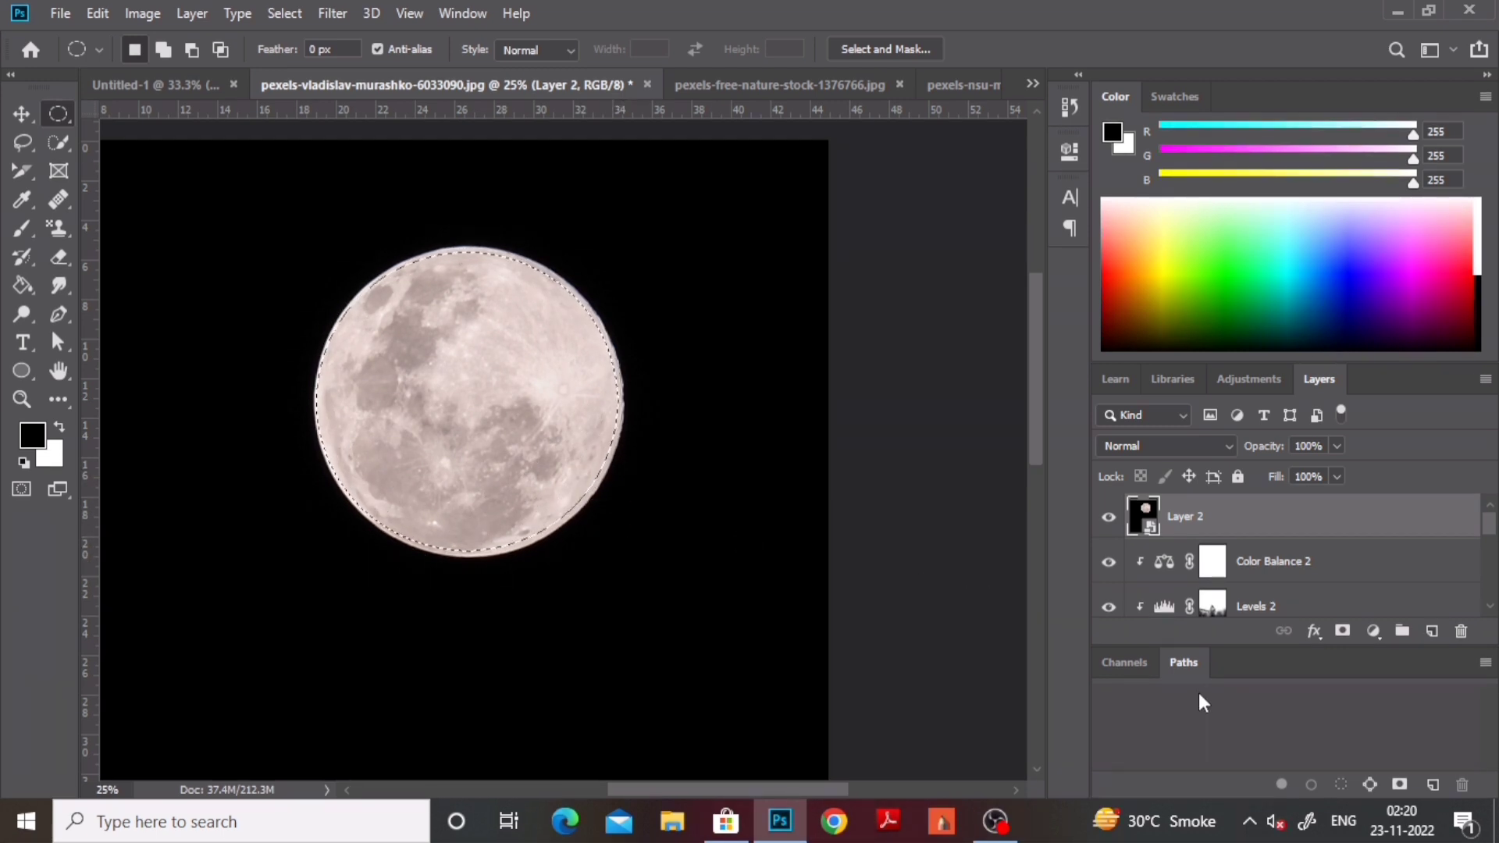
Mask the moon layer with the elliptical selection to hide the black background around the moon's disc
{"action": "left_click", "coordinate": [1342, 630]}
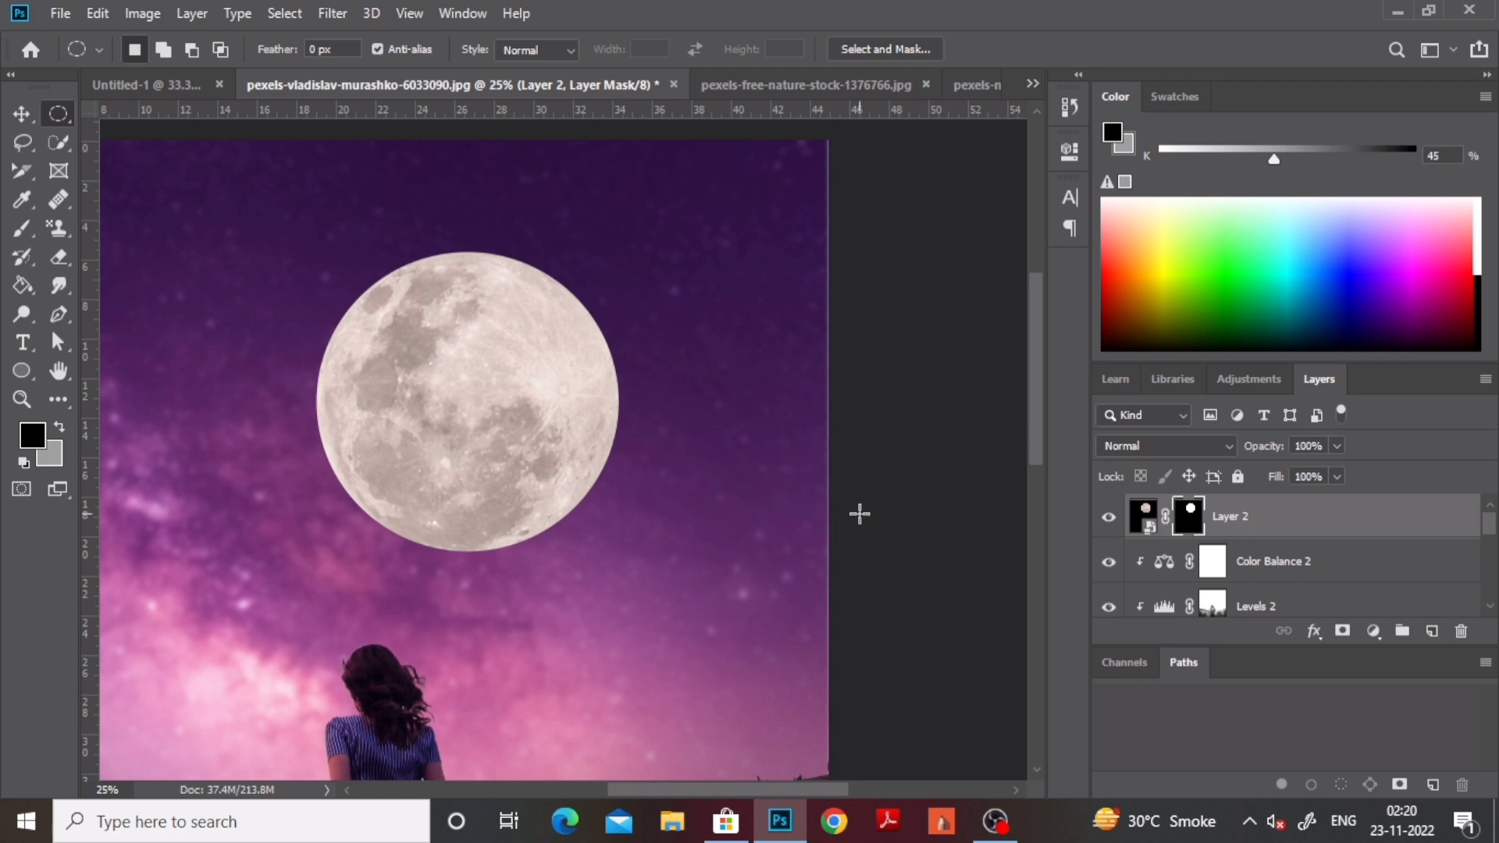
{"action": "key", "text": "ctrl+minus"}
{"action": "key", "text": "ctrl+minus"}
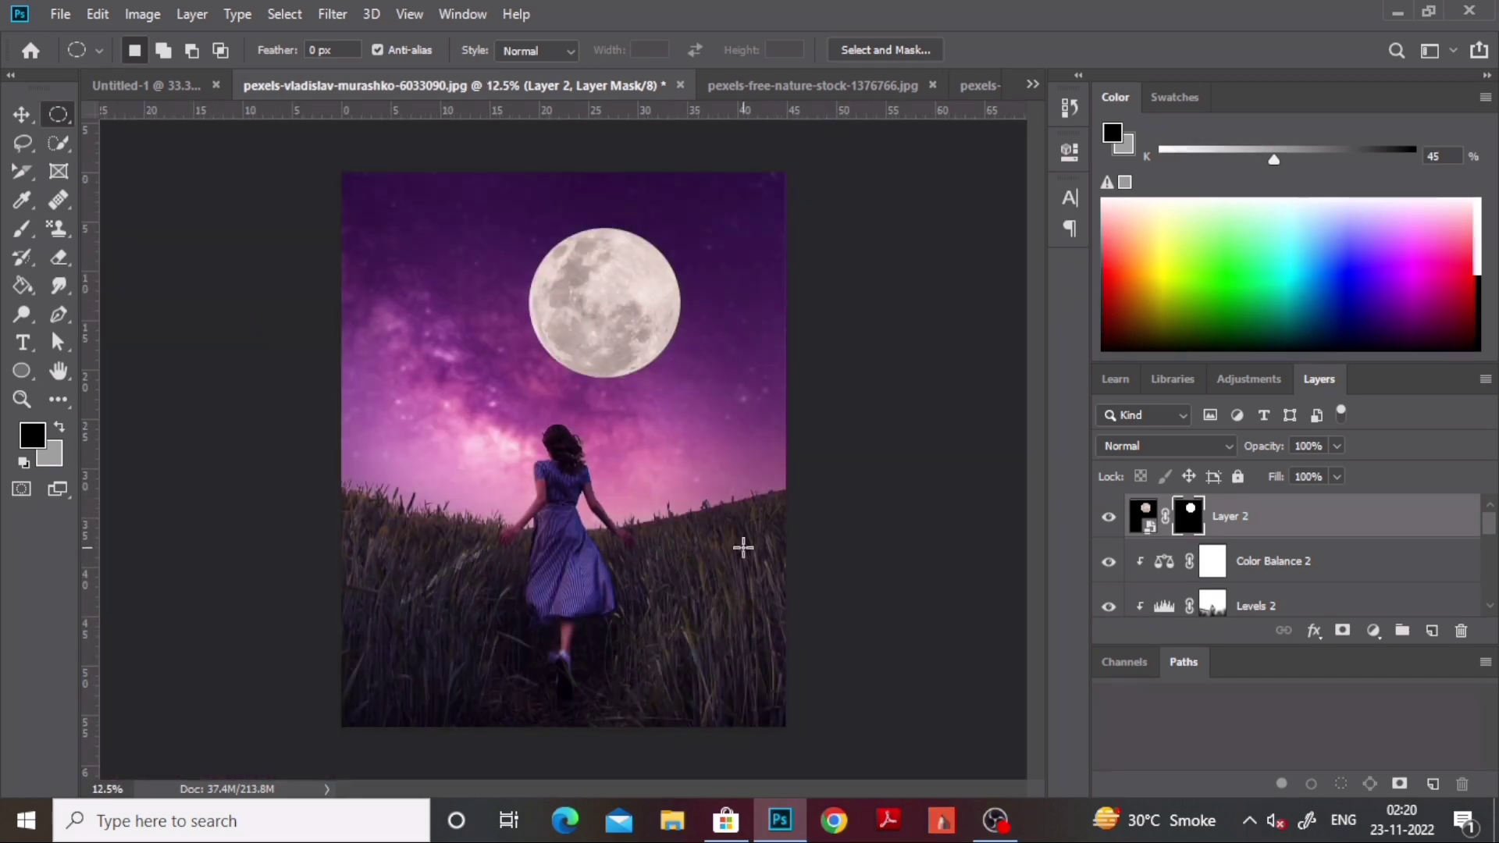
Scale the moon layer down to about 31% width and 34% height, place it in the sky above the woman's head, and check its visibility
{"action": "left_click", "coordinate": [1153, 530]}
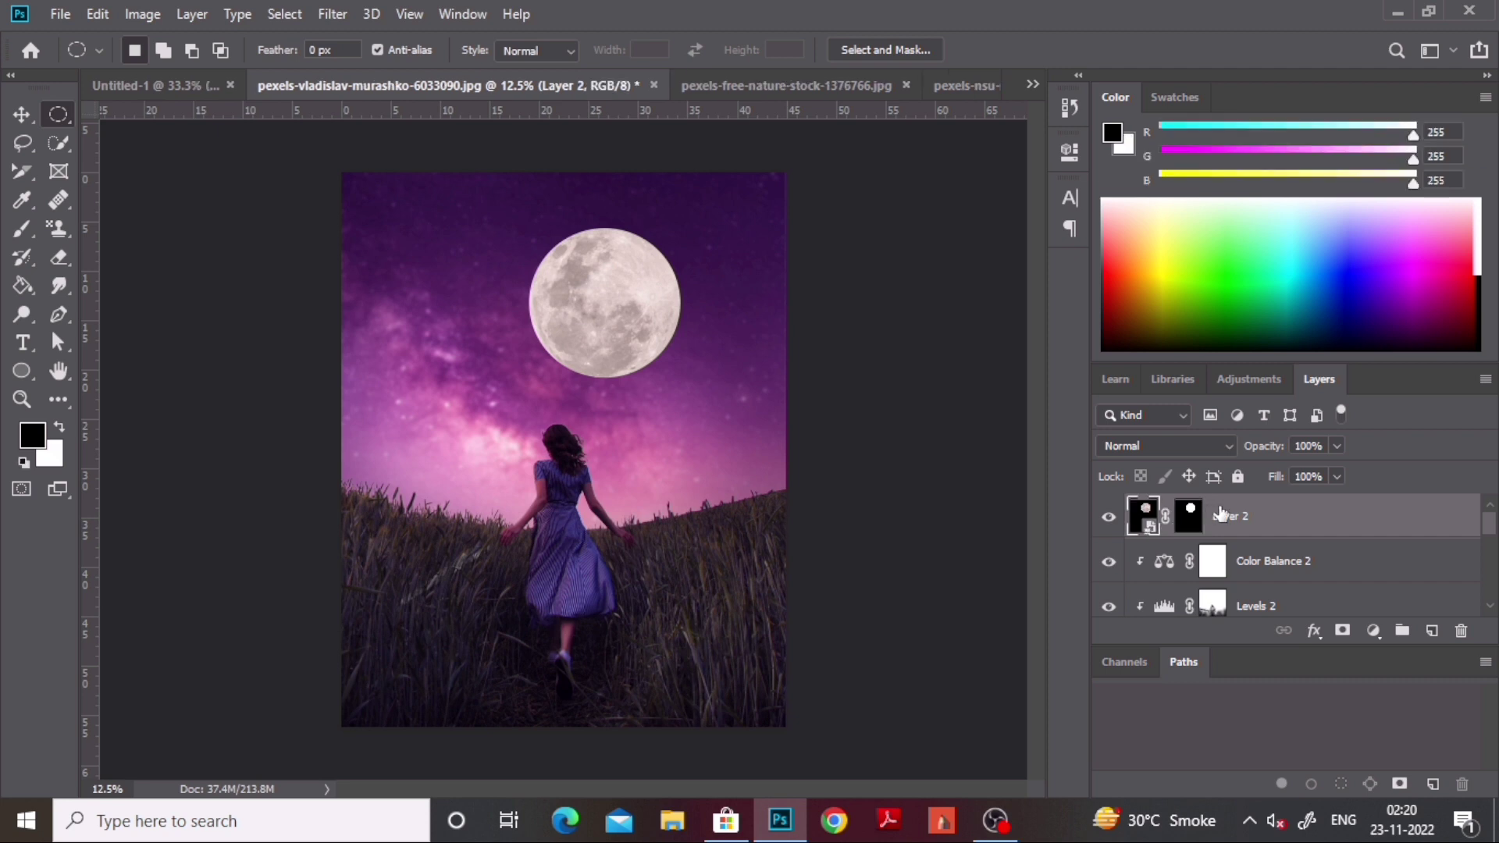
{"action": "key", "text": "ctrl+t"}
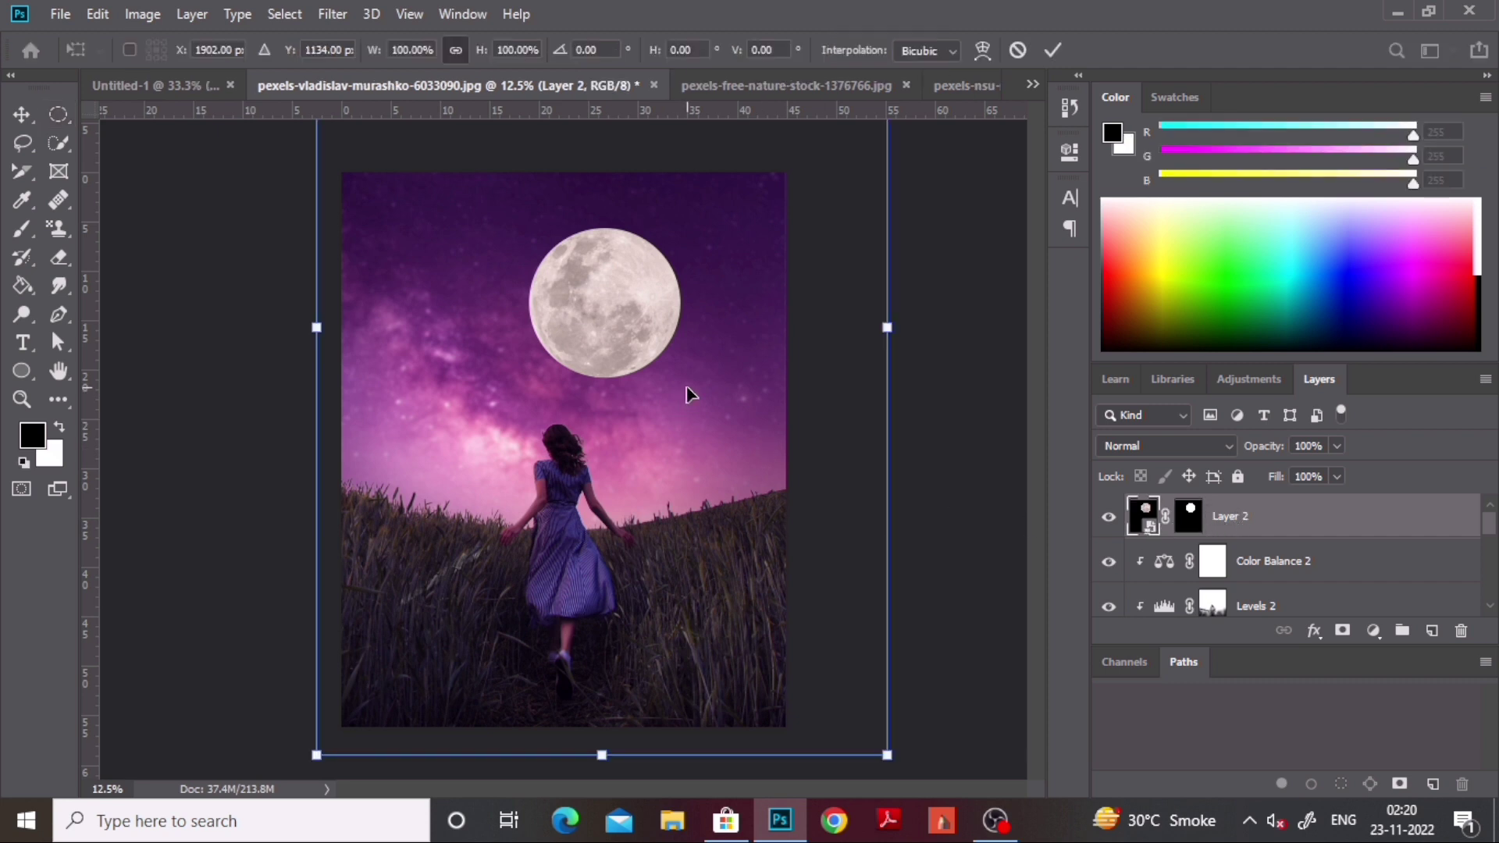
{"action": "left_click_drag", "start_coordinate": [685, 395], "coordinate": [636, 386]}
{"action": "left_click_drag", "start_coordinate": [832, 747], "coordinate": [597, 470]}
{"action": "left_click_drag", "start_coordinate": [530, 336], "coordinate": [555, 295]}
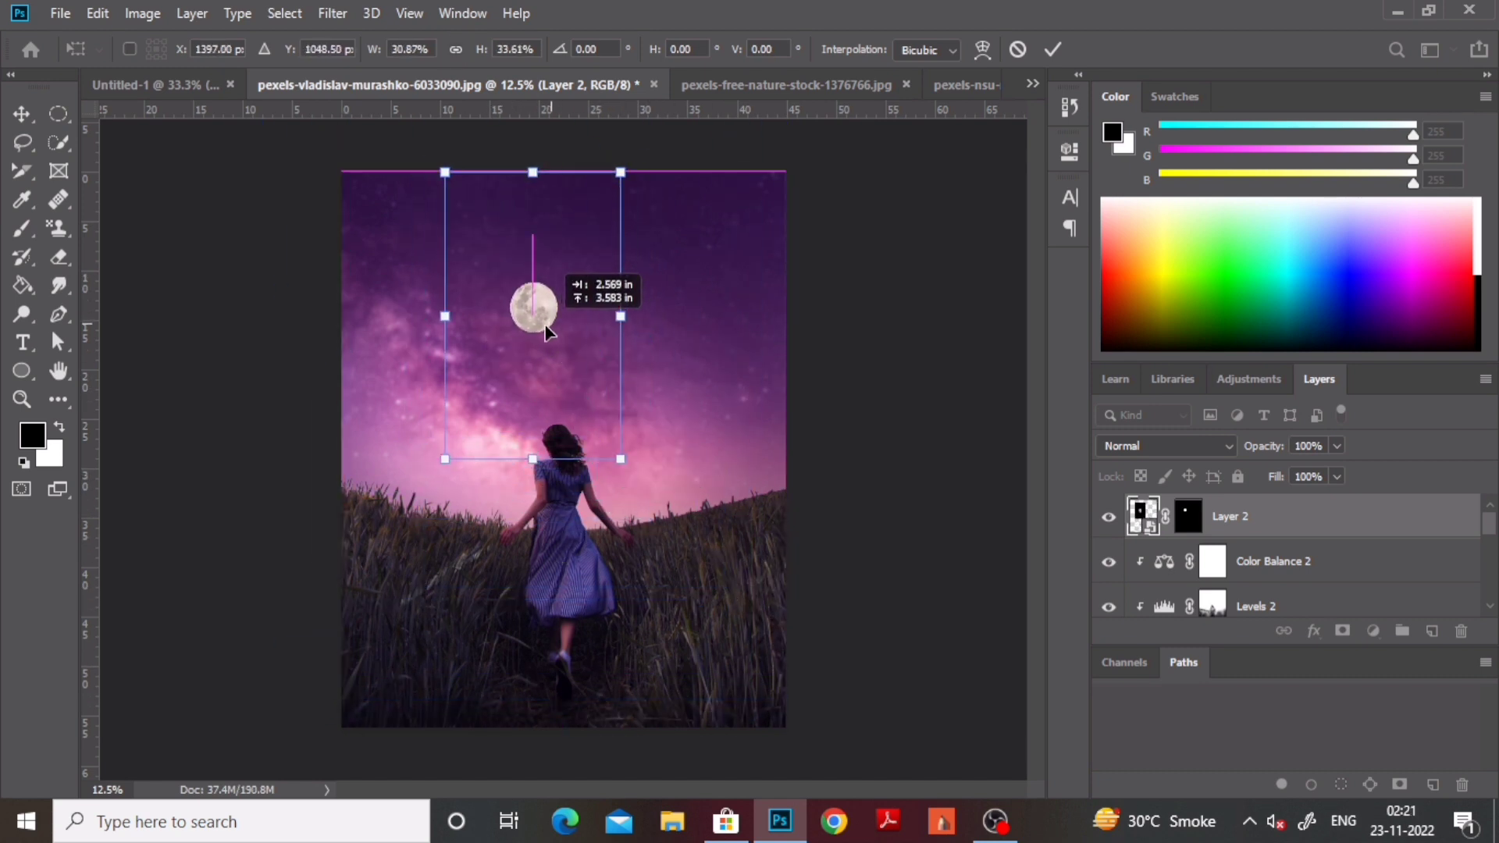
{"action": "left_click", "coordinate": [1053, 50]}
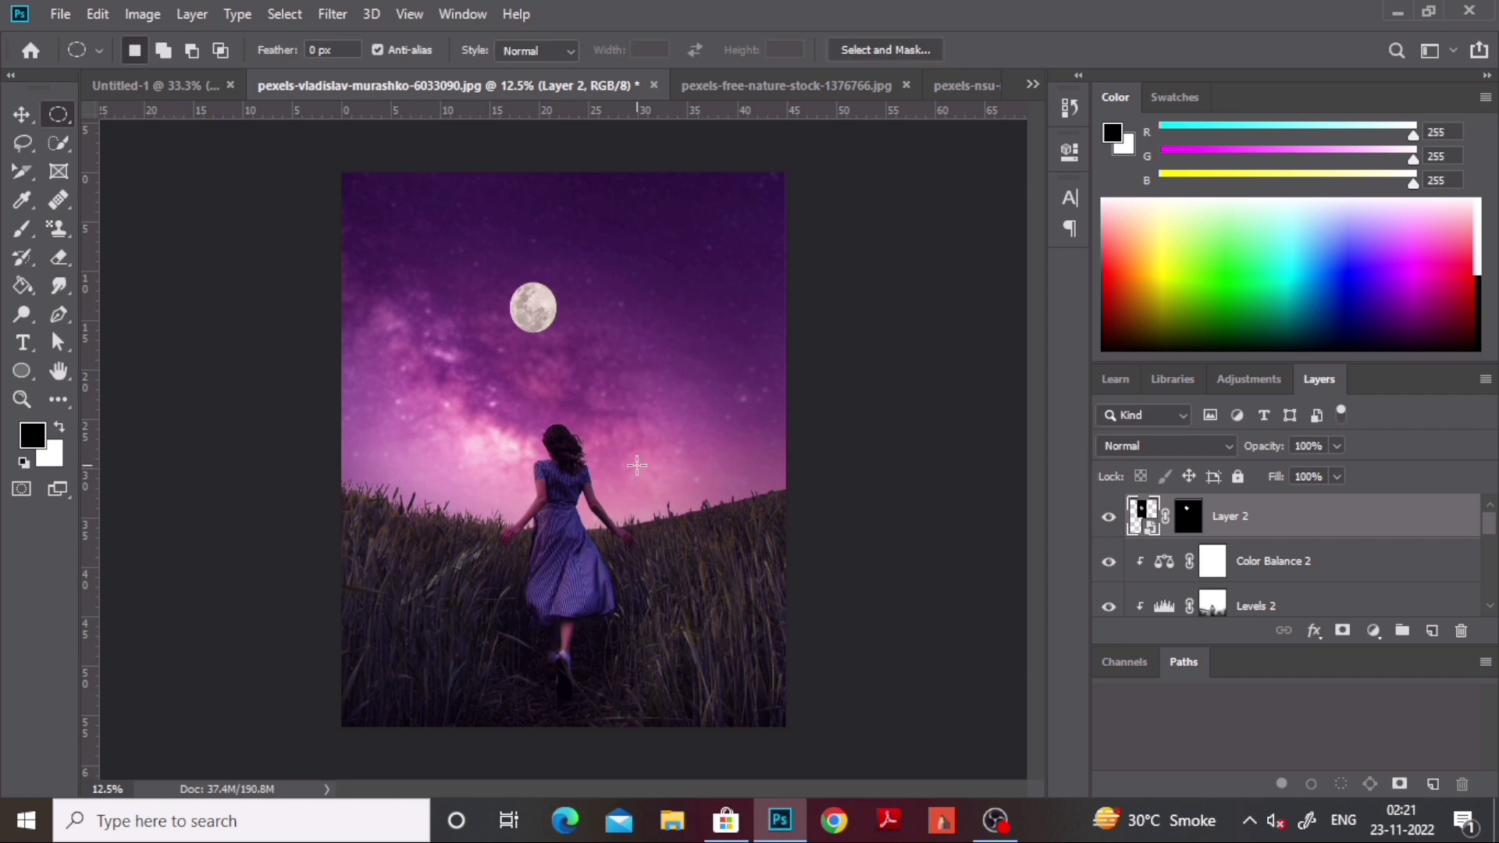
{"action": "left_click", "coordinate": [1108, 518]}
{"action": "left_click", "coordinate": [1108, 518]}
Add a Levels adjustment with the white output level at 40 and clip it to the moon layer to darken the moon
{"action": "left_click", "coordinate": [1373, 631]}
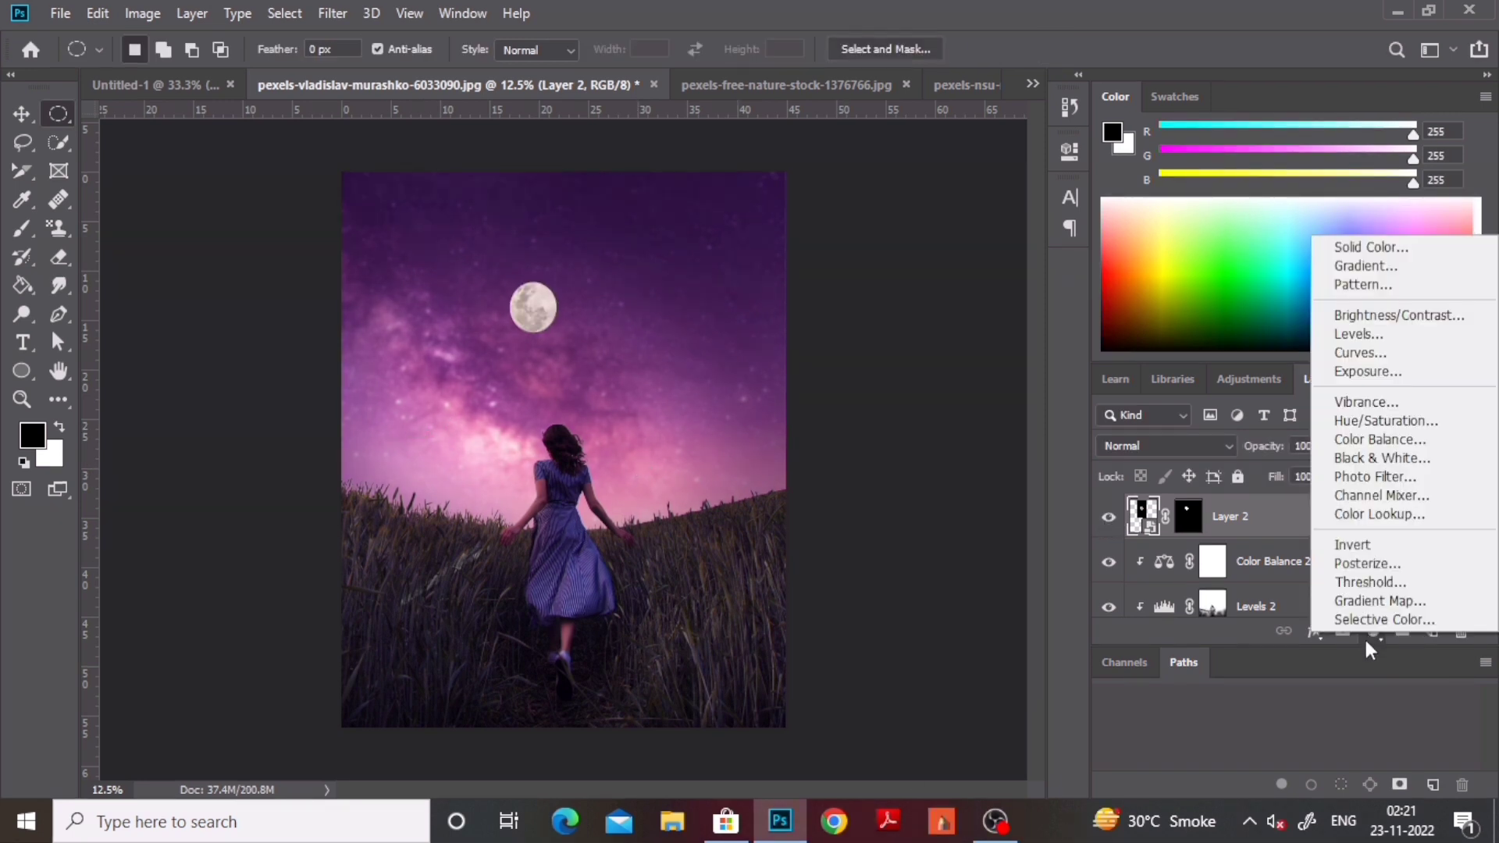
{"action": "left_click", "coordinate": [1362, 352]}
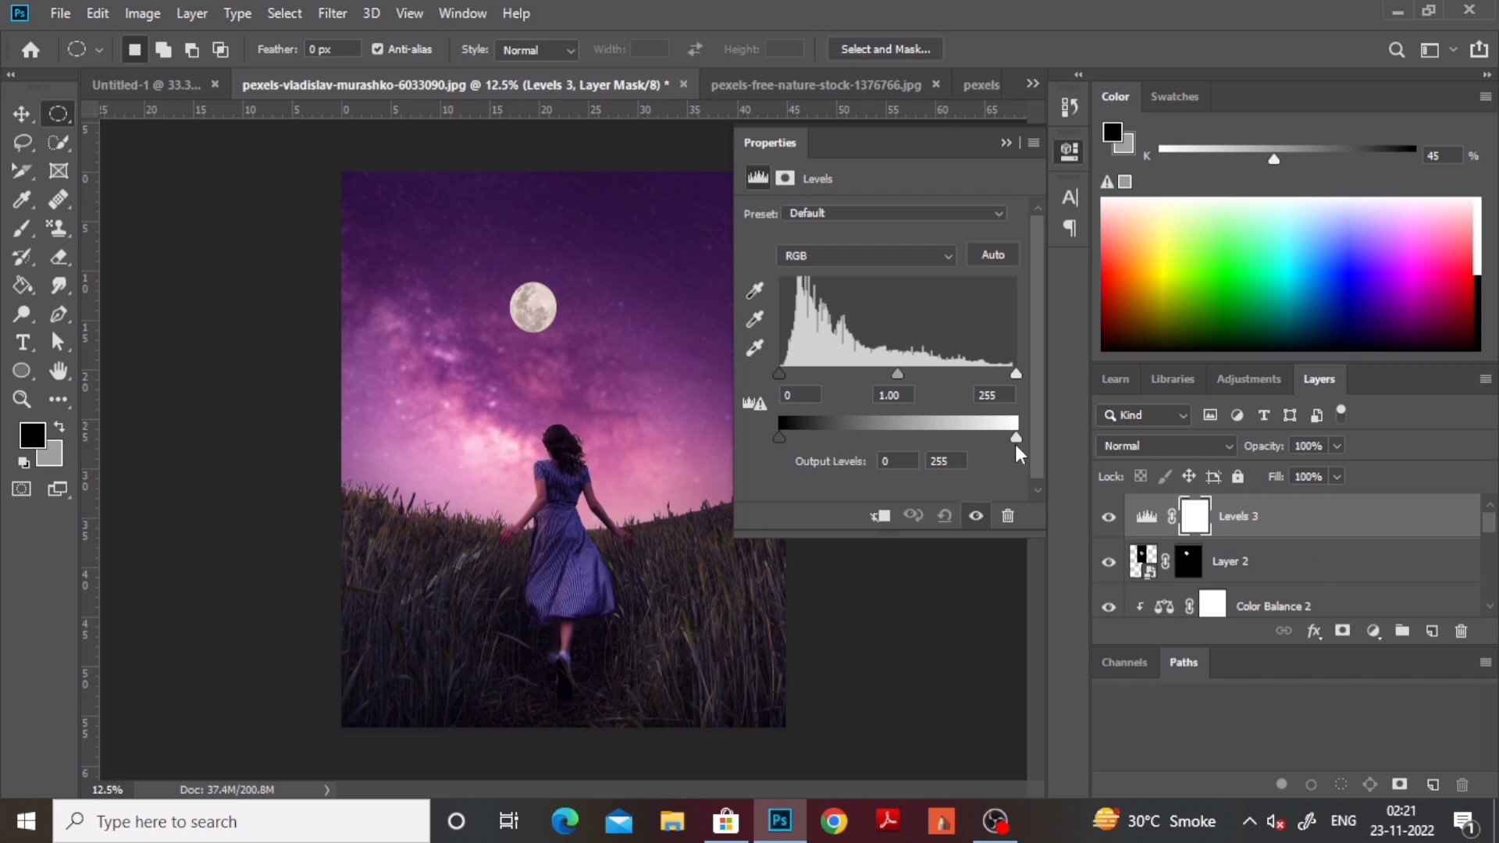
{"action": "left_click_drag", "start_coordinate": [1005, 433], "coordinate": [810, 526]}
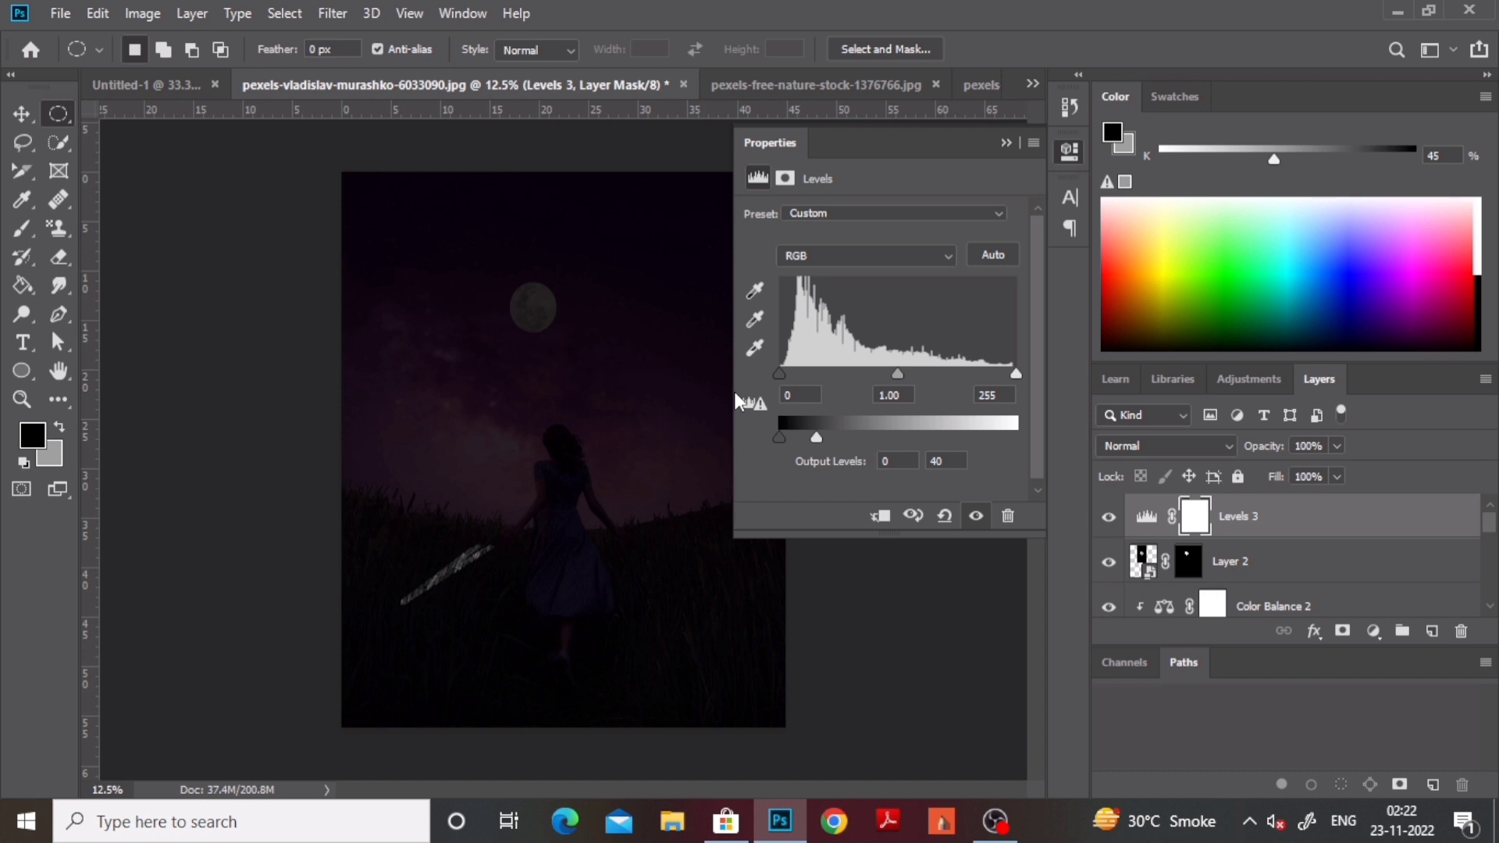
{"action": "left_click", "coordinate": [890, 519]}
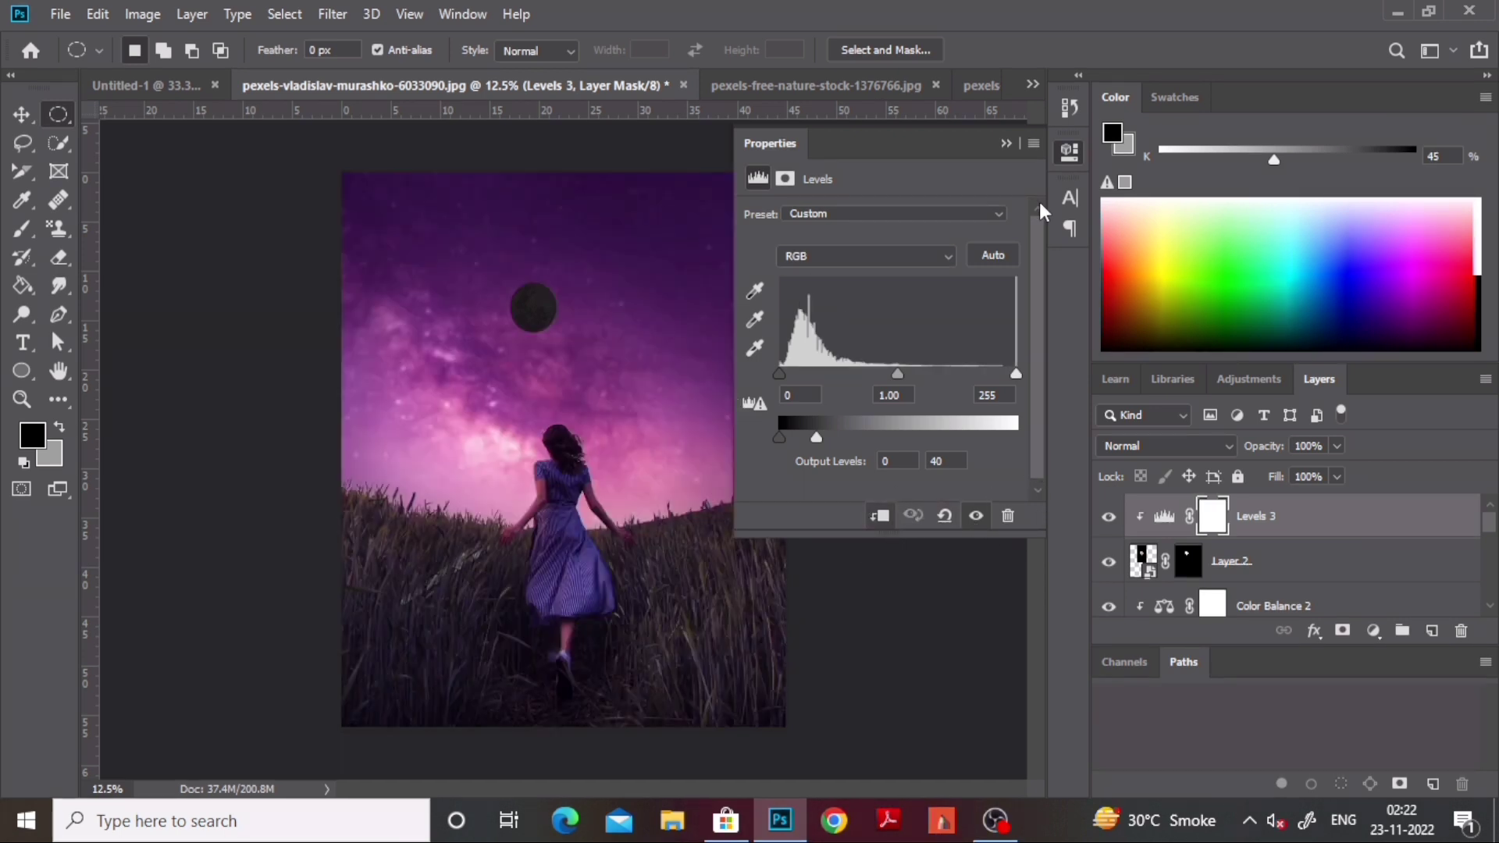
{"action": "left_click", "coordinate": [1001, 143]}
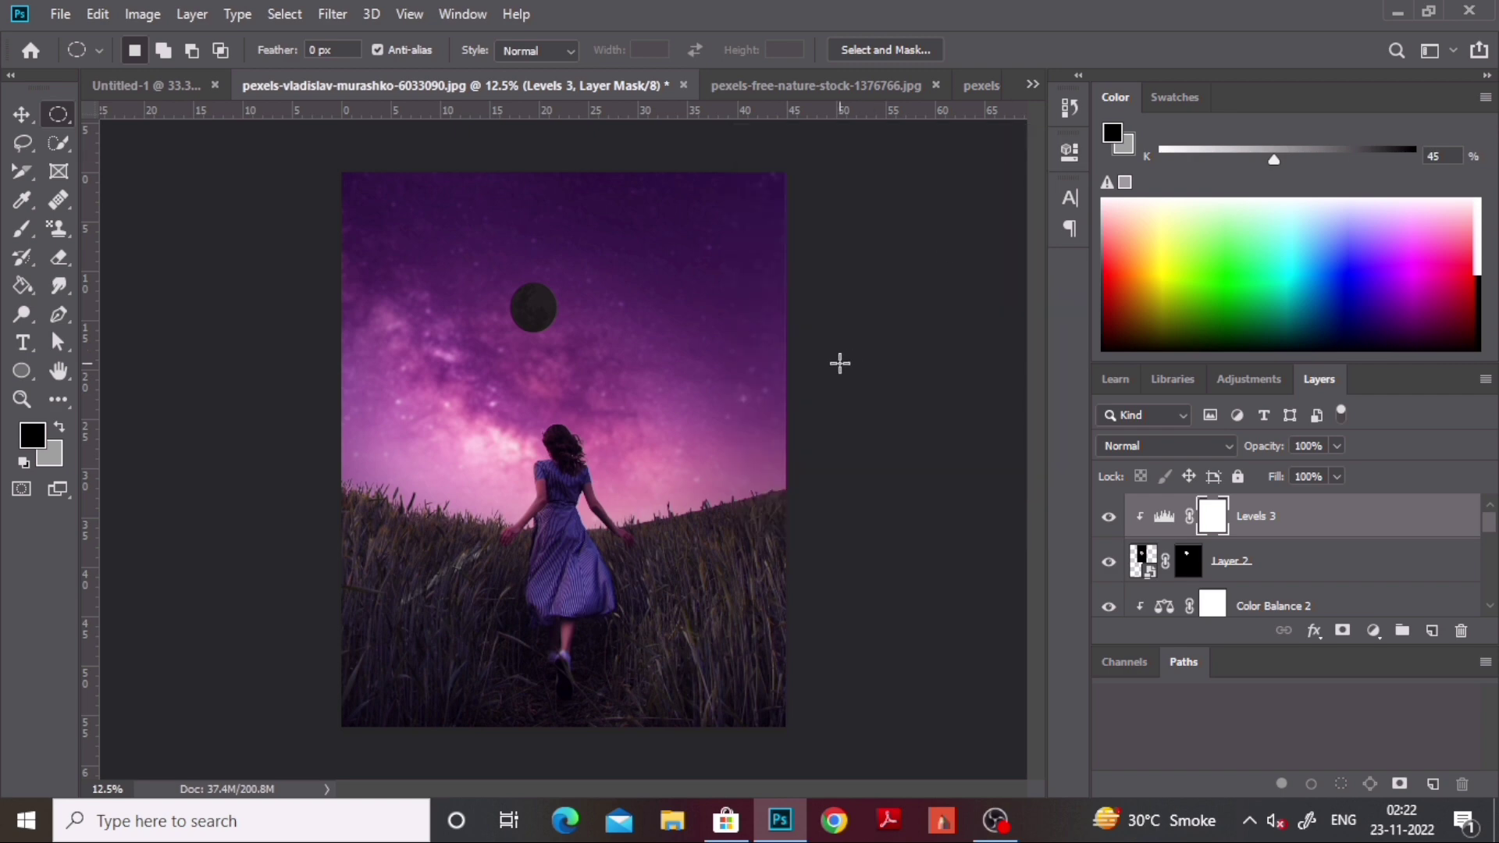
Paint black on the Levels 3 mask with a soft 100 px brush at 23% flow, revealing a bright crescent along the moon's left and lower edge
{"action": "key", "text": "ctrl+plus"}
{"action": "key", "text": "ctrl+plus"}
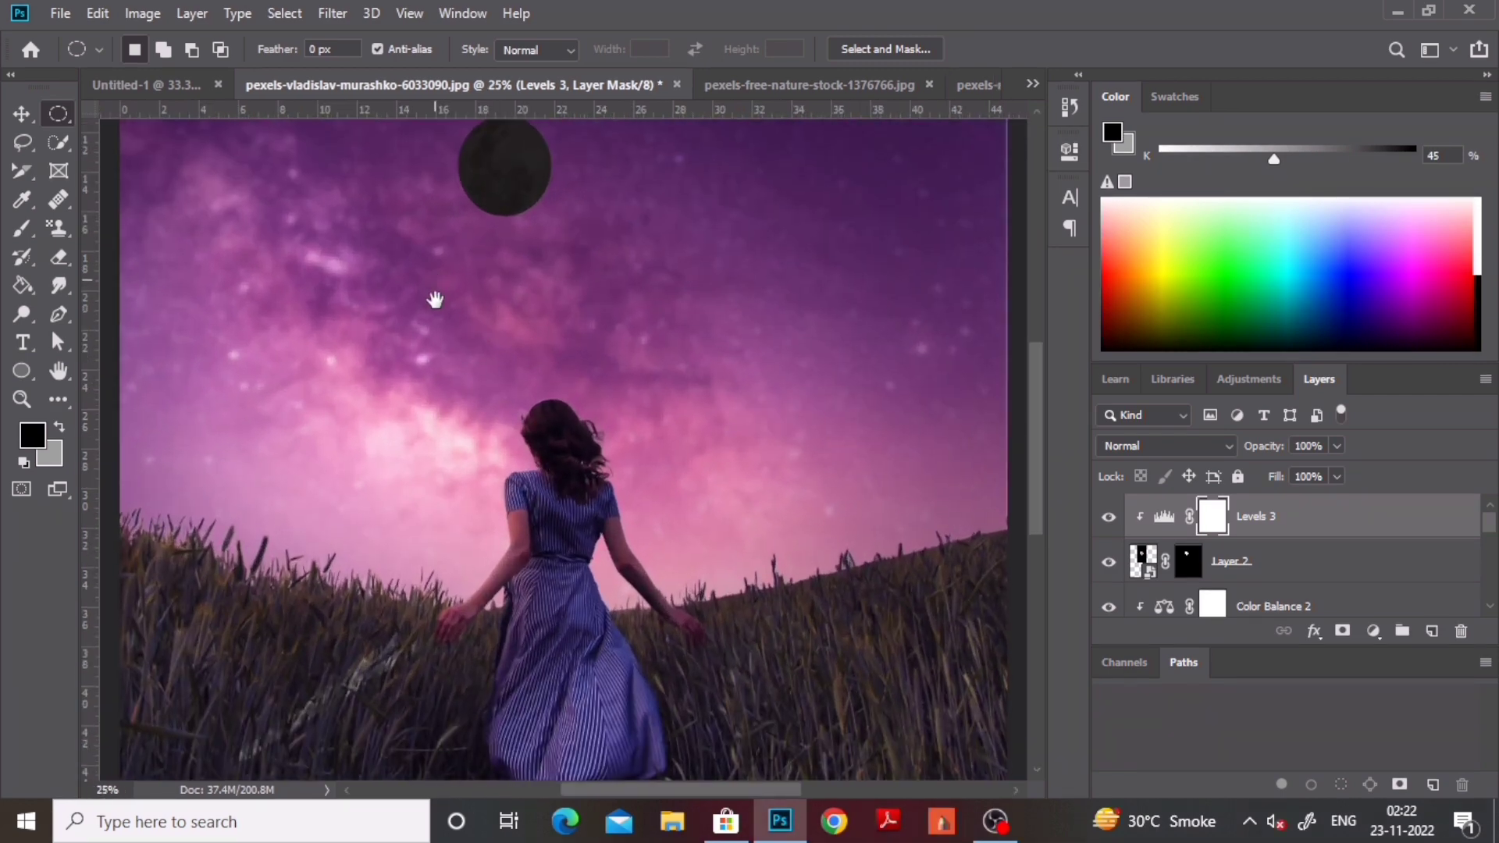
{"action": "scroll", "coordinate": [435, 301], "scroll_direction": "up", "scroll_amount": 3}
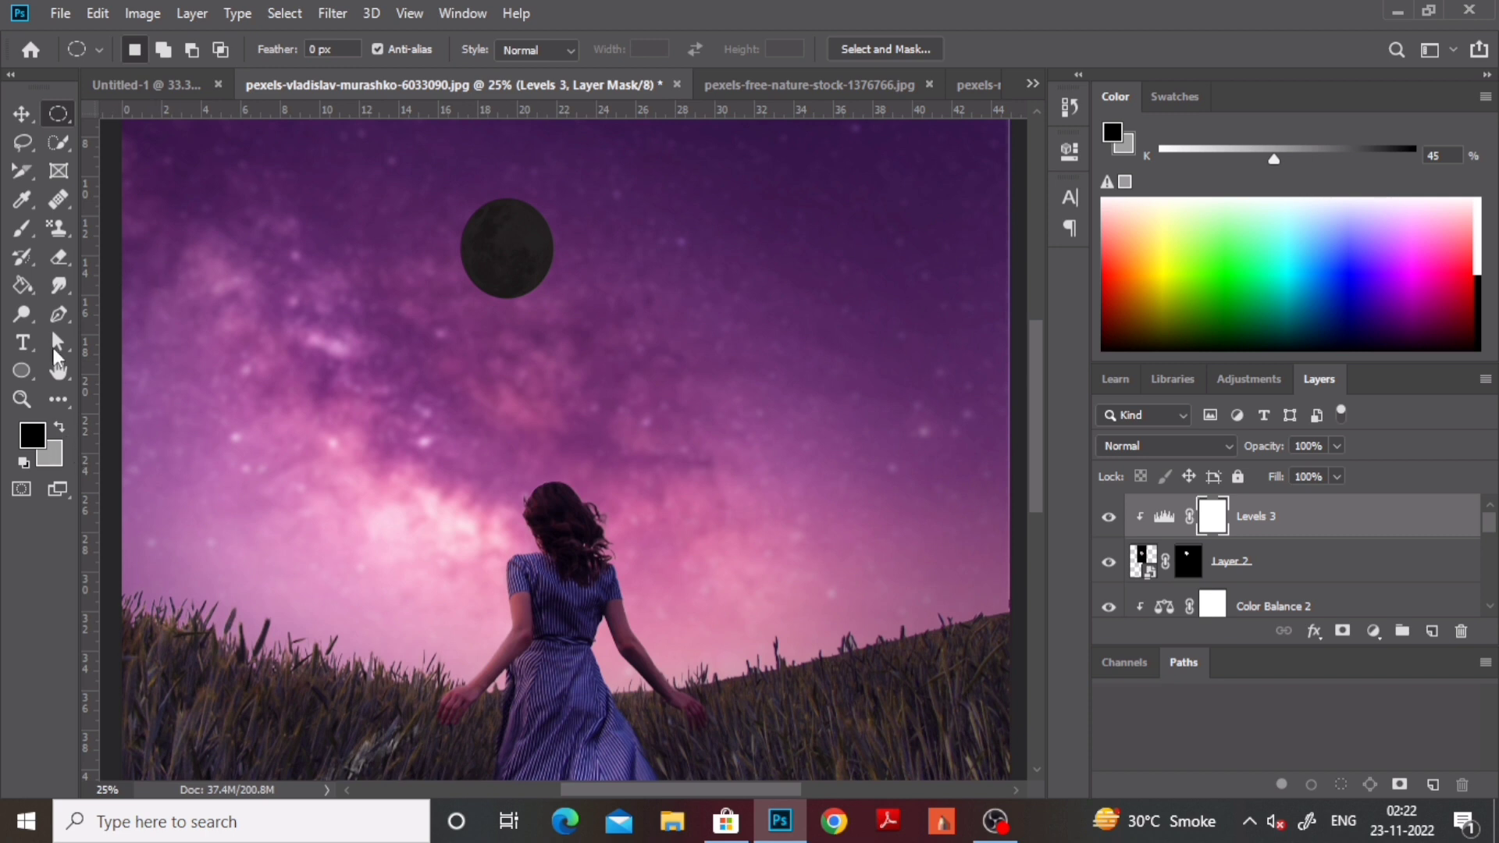
{"action": "left_click", "coordinate": [22, 229]}
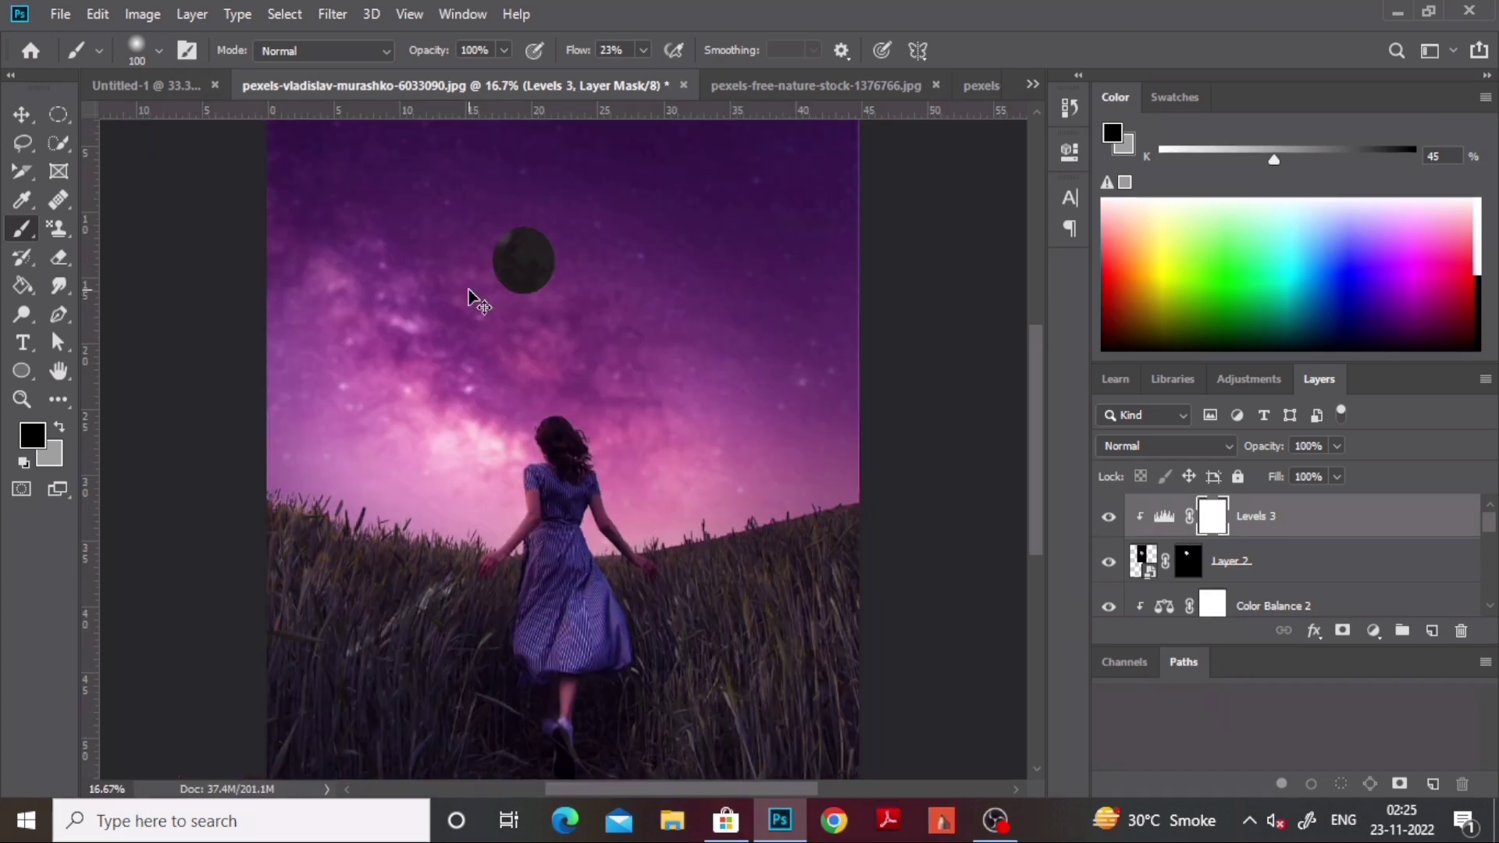
{"action": "scroll", "coordinate": [378, 227], "scroll_direction": "up", "scroll_amount": 1}
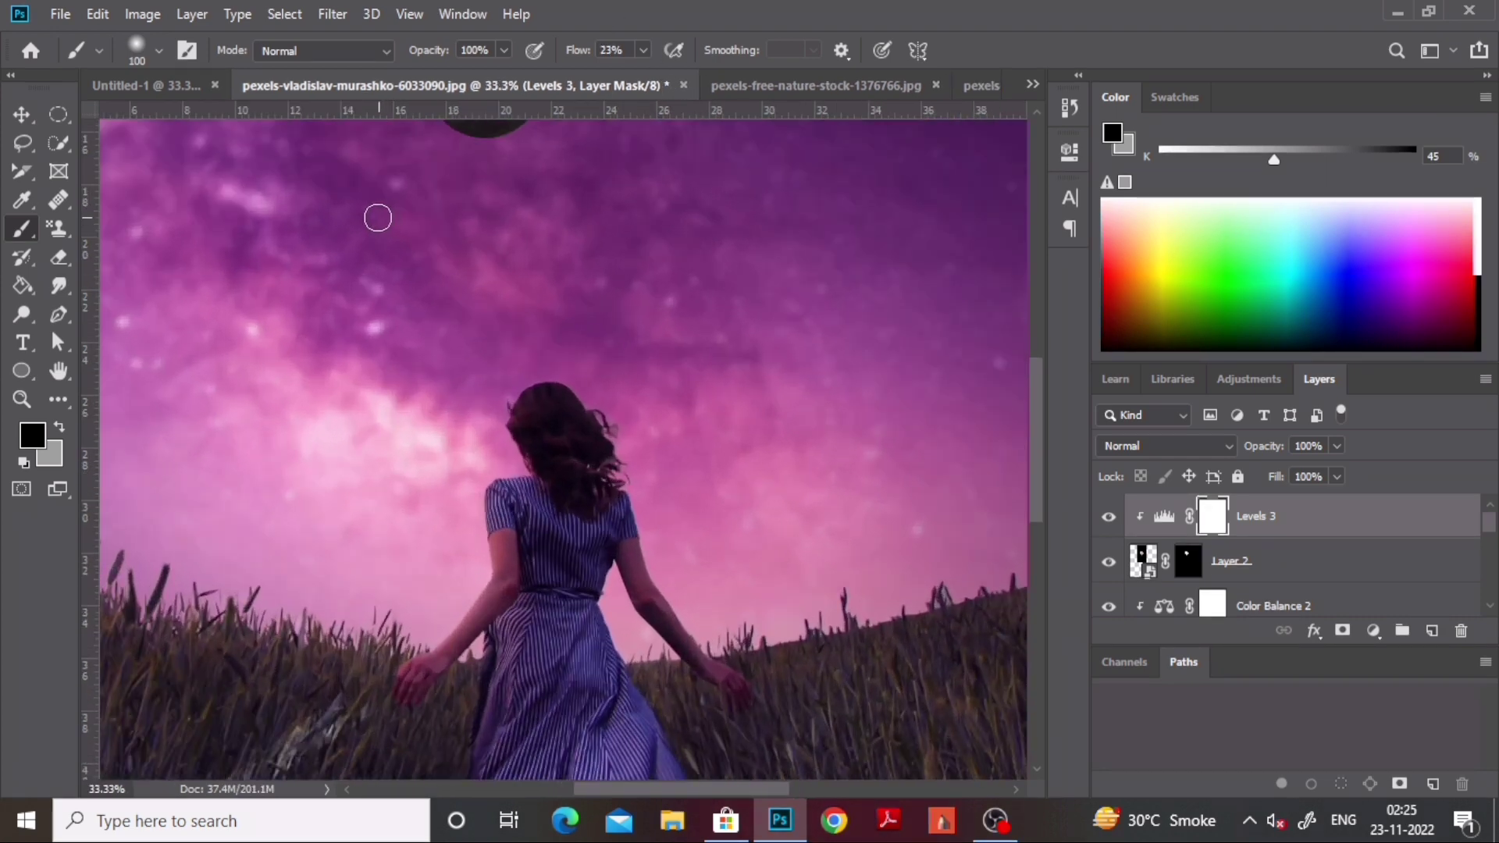
{"action": "scroll", "coordinate": [491, 345], "scroll_direction": "up", "scroll_amount": 3}
{"action": "mouse_move", "coordinate": [491, 345]}
{"action": "left_mouse_down"}
{"action": "mouse_move", "coordinate": [478, 405]}
{"action": "mouse_move", "coordinate": [496, 439]}
{"action": "mouse_move", "coordinate": [559, 458]}
{"action": "mouse_move", "coordinate": [487, 441]}
{"action": "mouse_move", "coordinate": [475, 384]}
{"action": "mouse_move", "coordinate": [528, 438]}
{"action": "mouse_move", "coordinate": [575, 445]}
{"action": "mouse_move", "coordinate": [486, 405]}
{"action": "mouse_move", "coordinate": [581, 445]}
{"action": "left_mouse_up"}
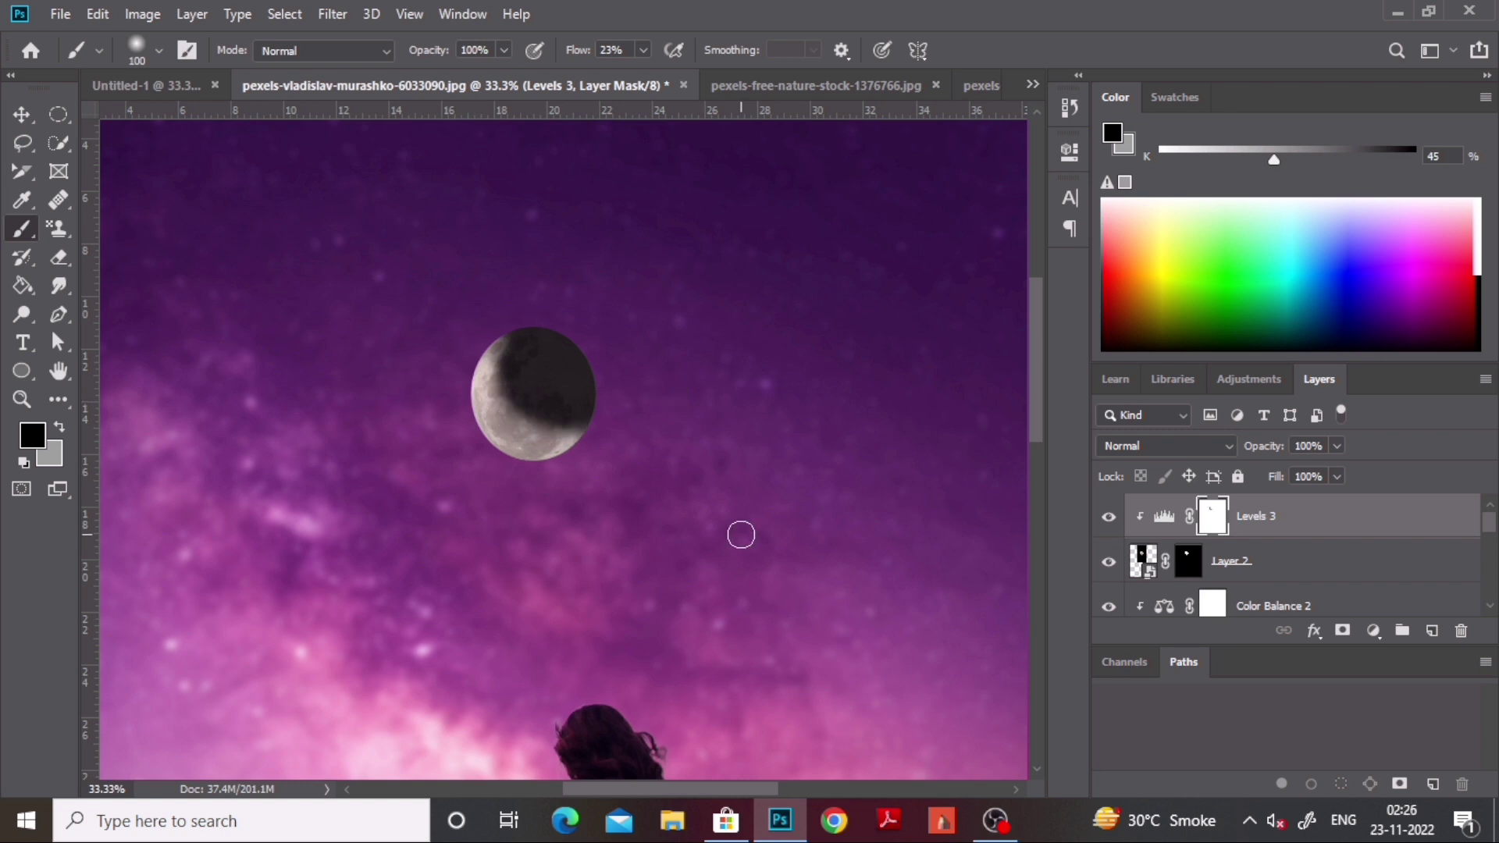
Add a Brightness/Contrast adjustment clipped above Levels 3, with brightness 40 and contrast 100, to make the moon's crescent stand out
{"action": "key", "text": "ctrl+minus"}
{"action": "key", "text": "ctrl+minus"}
{"action": "key", "text": "ctrl+minus"}
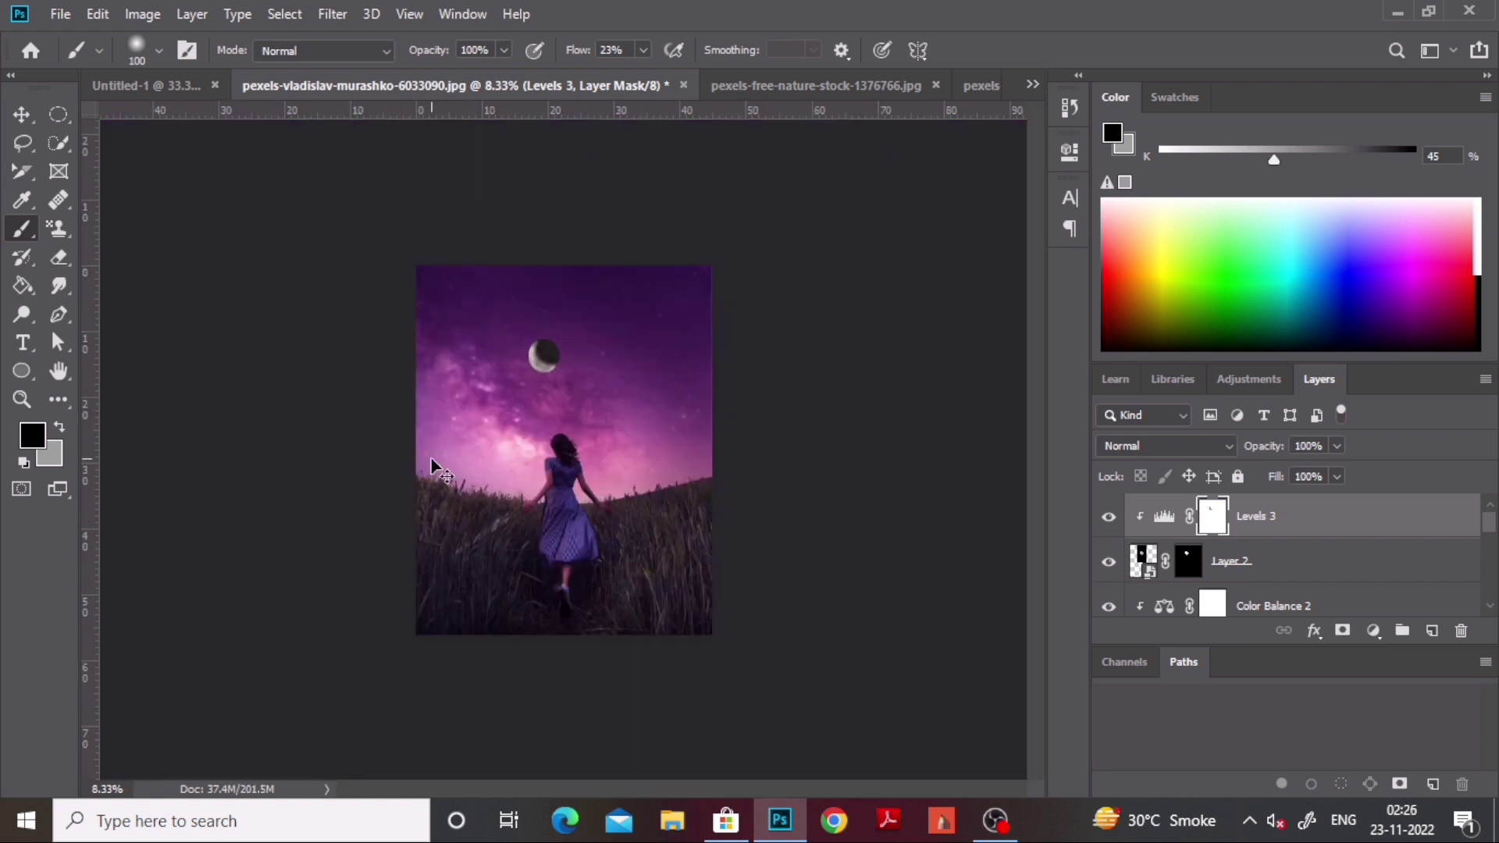
{"action": "key", "text": "ctrl+plus"}
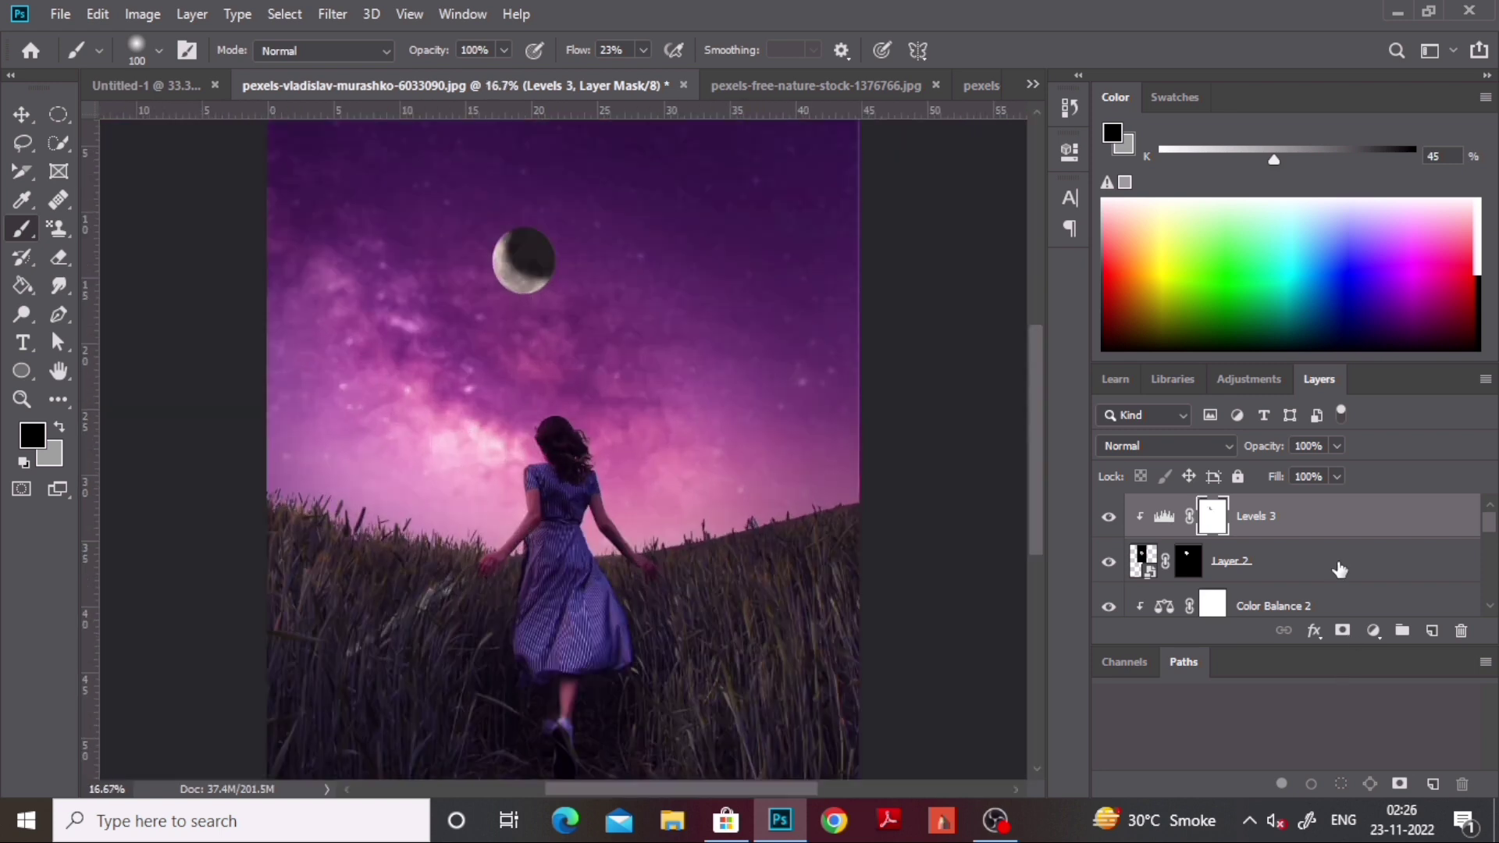
{"action": "left_click", "coordinate": [1373, 630]}
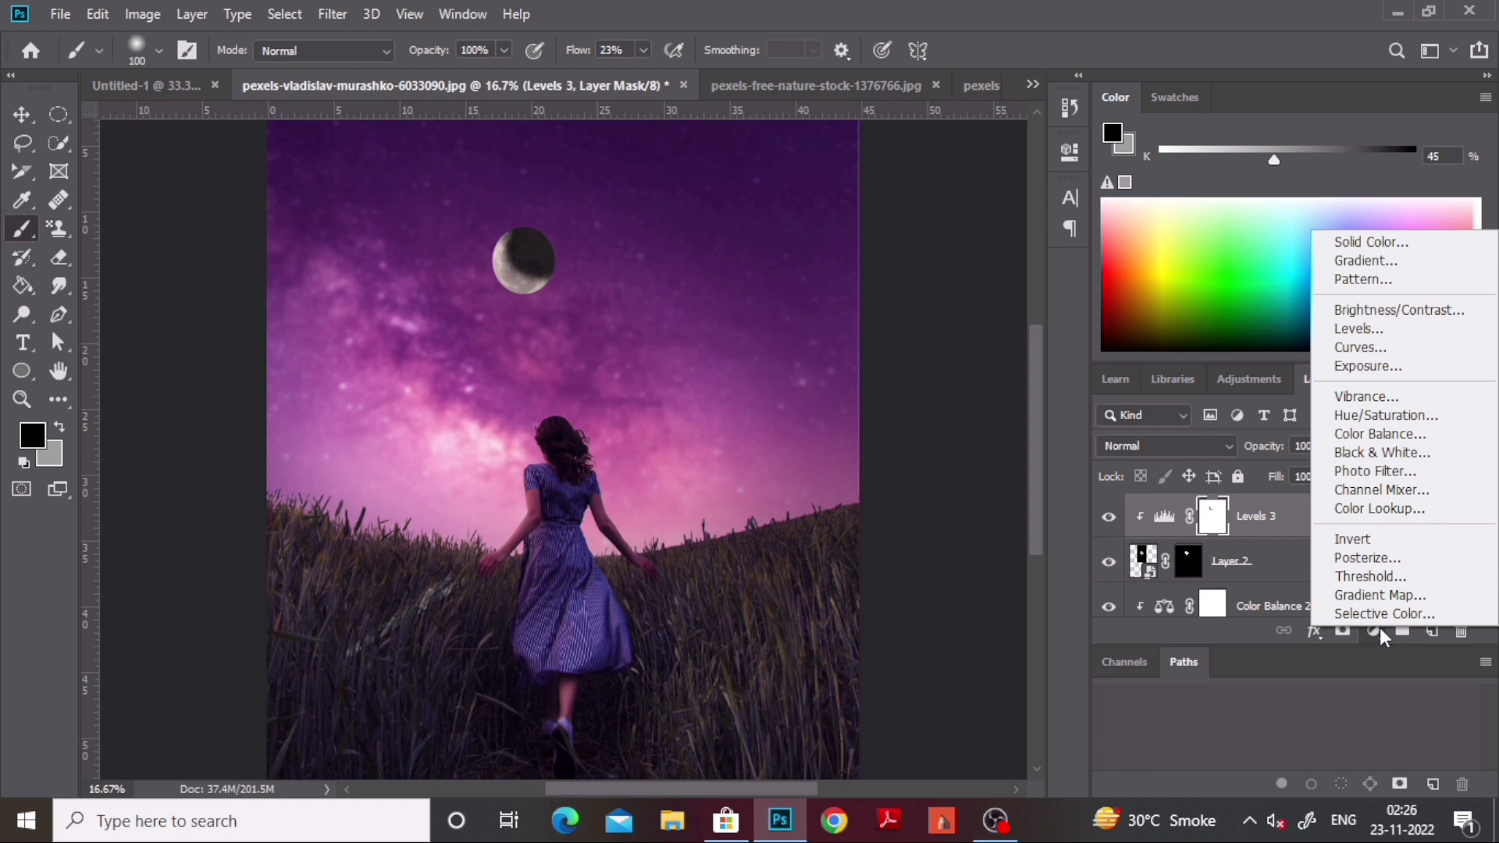
{"action": "left_click", "coordinate": [1387, 313]}
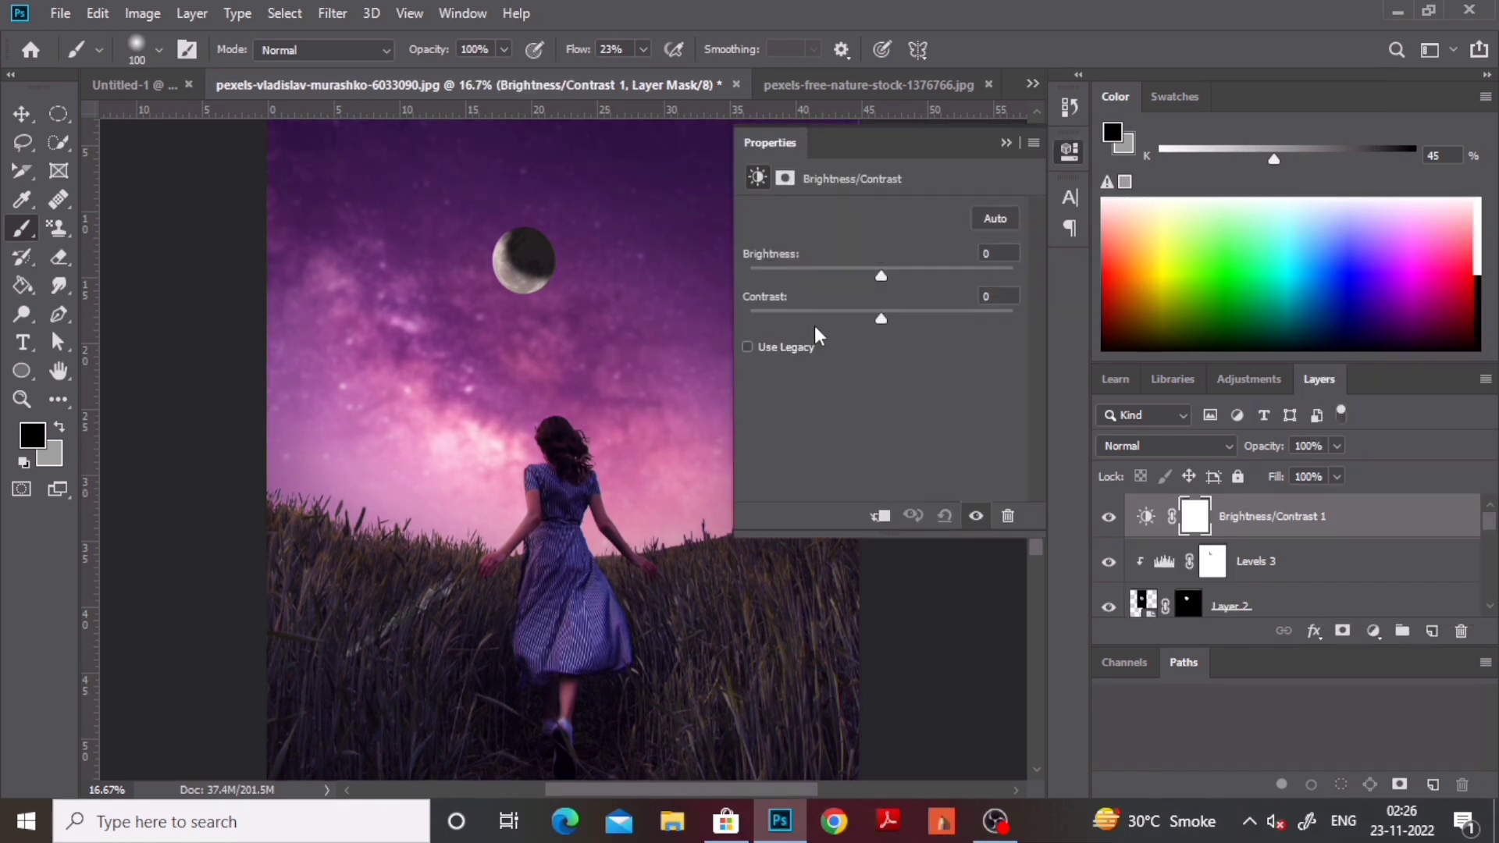
{"action": "left_click", "coordinate": [880, 517]}
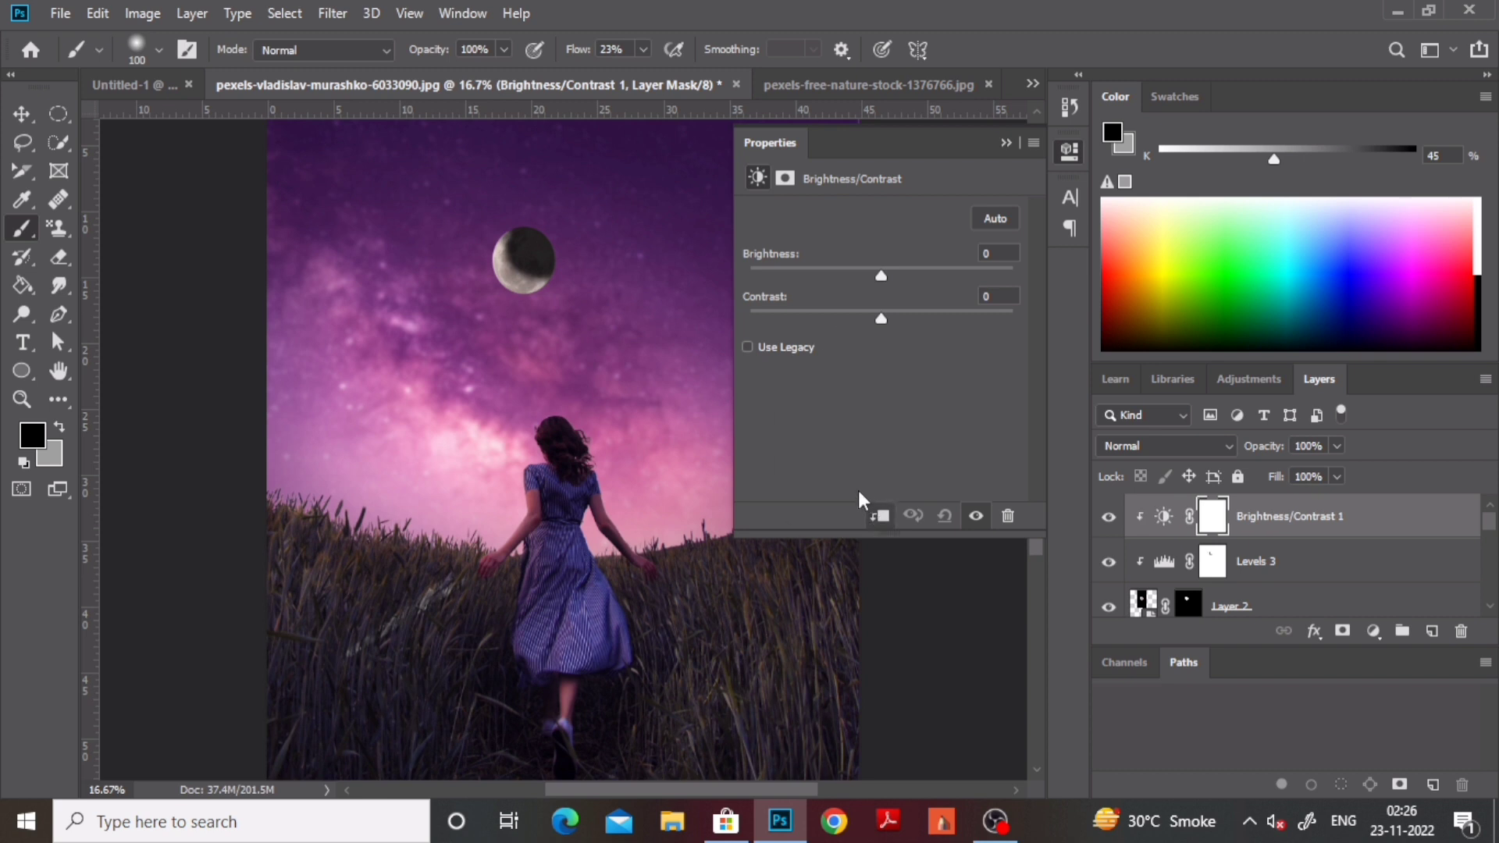
{"action": "left_click_drag", "start_coordinate": [876, 267], "coordinate": [856, 305]}
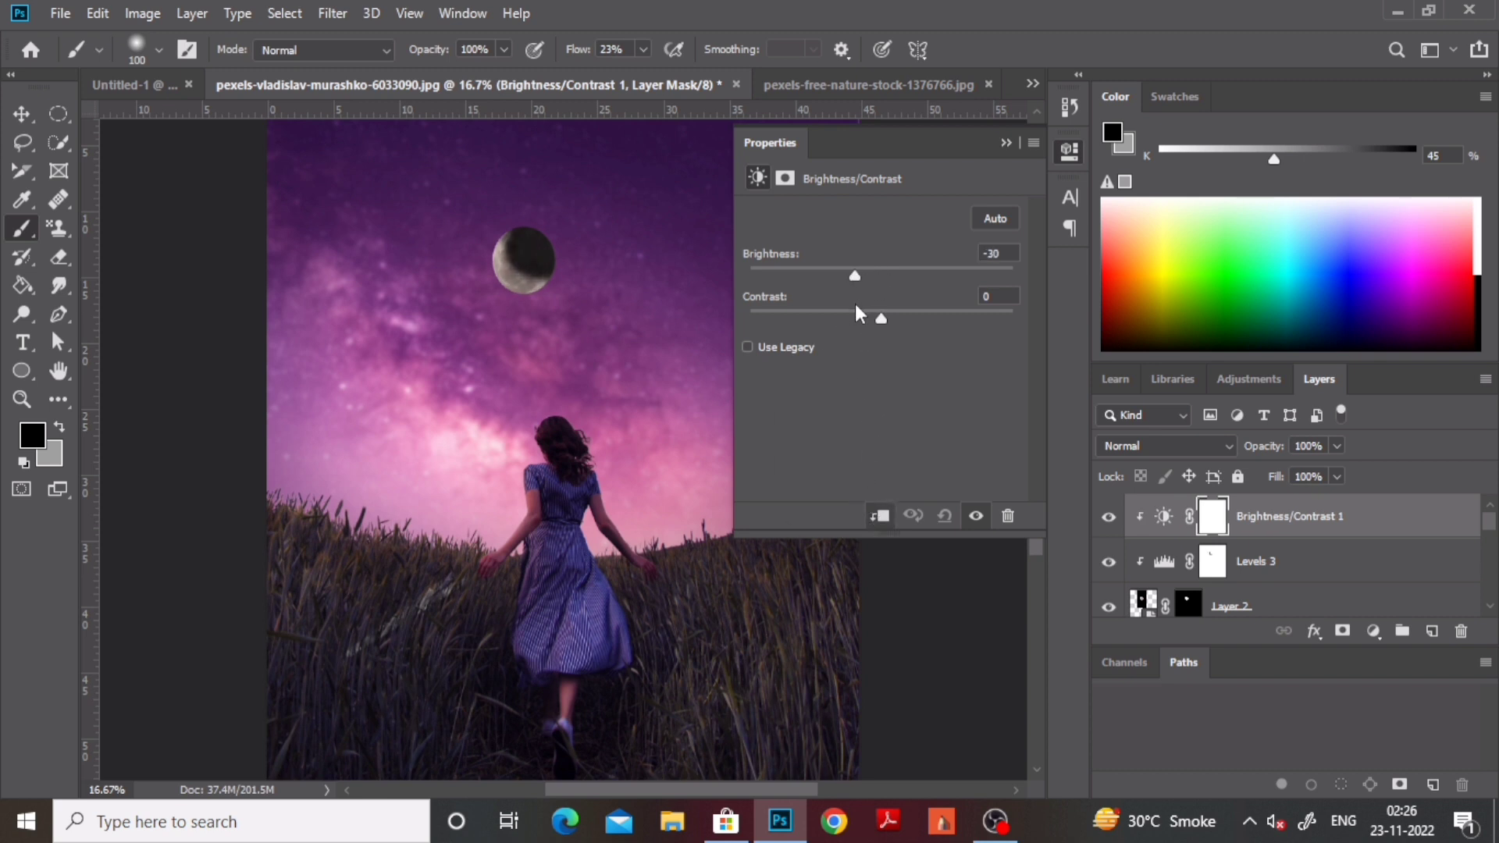
{"action": "left_click_drag", "start_coordinate": [856, 306], "coordinate": [1051, 345]}
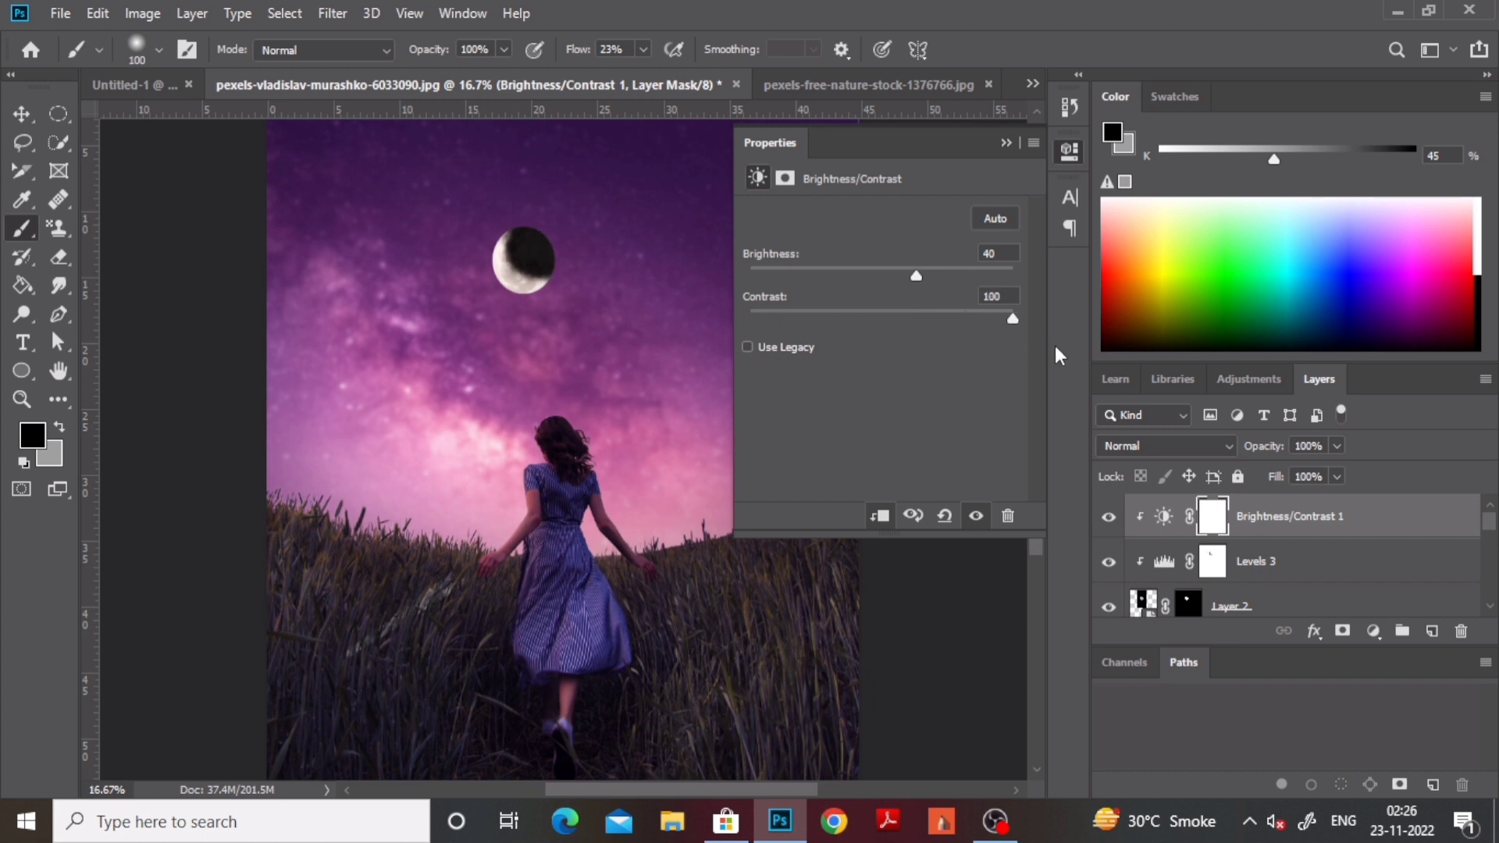
{"action": "left_click", "coordinate": [1004, 147]}
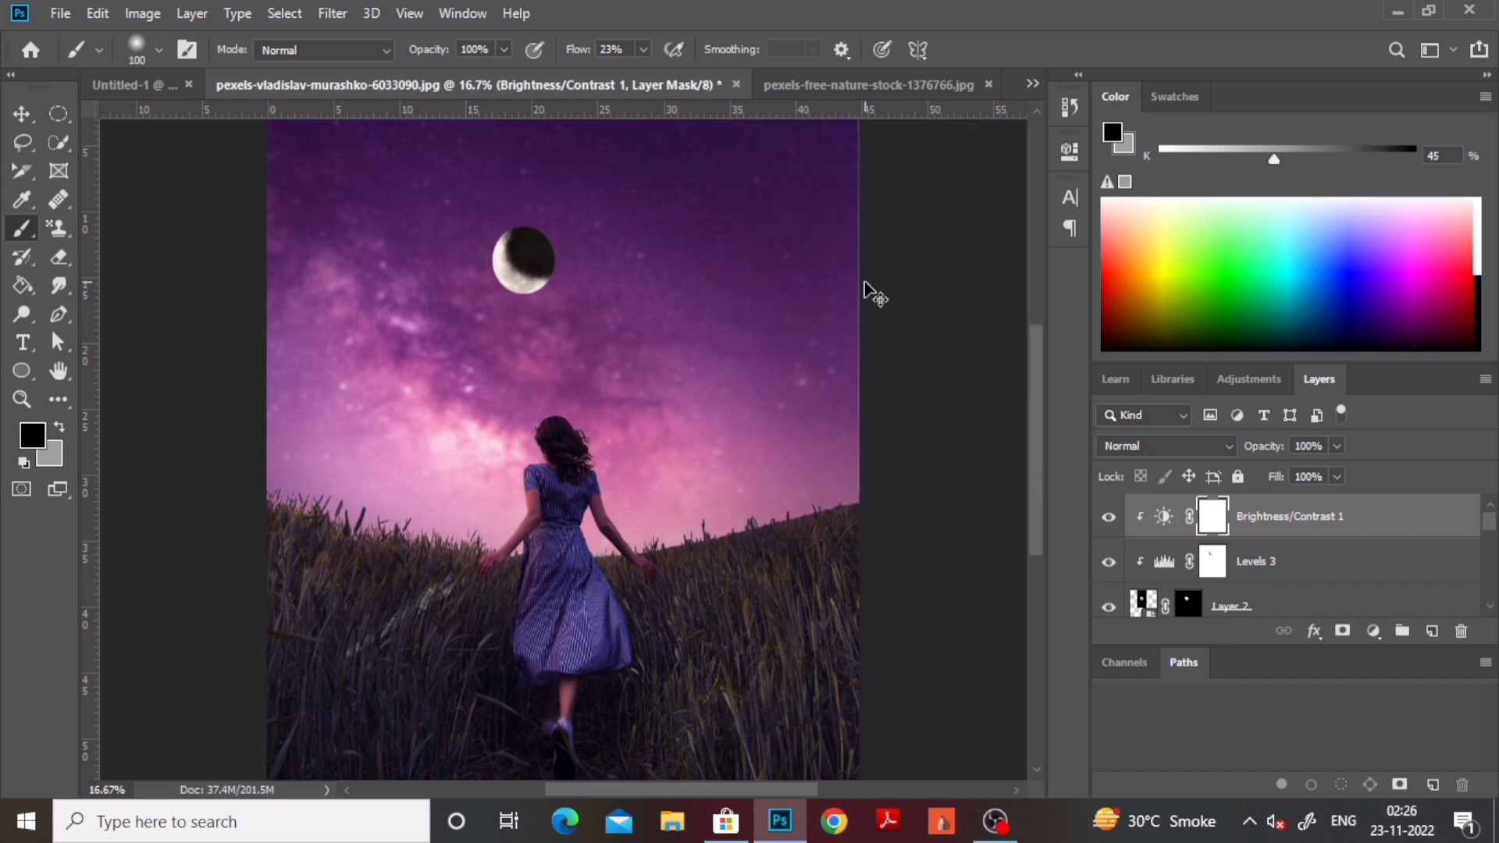
Add a Color Lookup adjustment over the whole composite with the Crisp_Warm.look 3D LUT and reduce its fill to 24%
{"action": "key", "text": "ctrl+minus"}
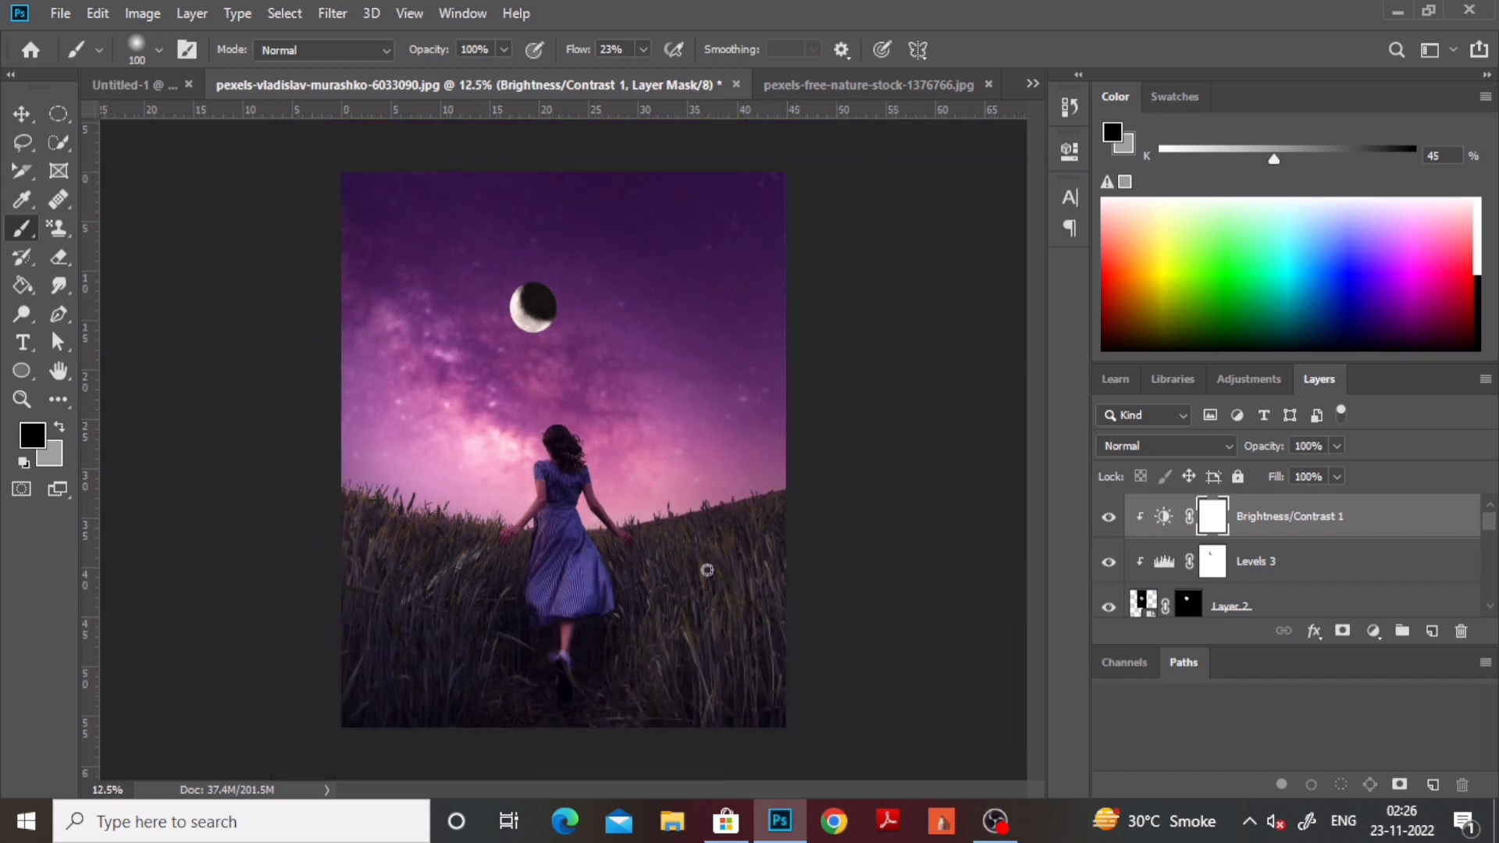
{"action": "left_click", "coordinate": [1372, 633]}
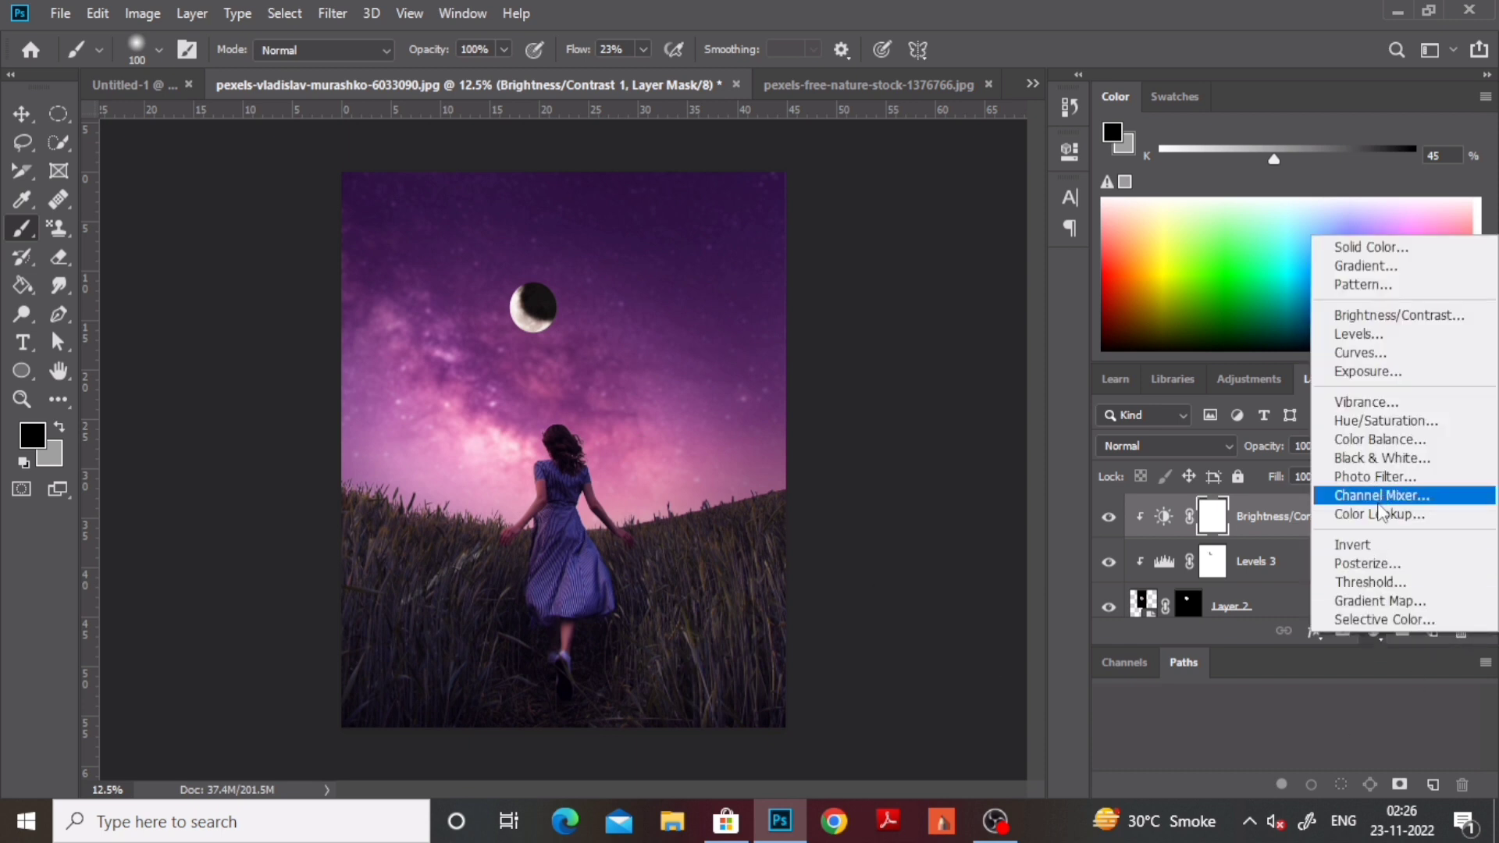
{"action": "left_click", "coordinate": [1378, 510]}
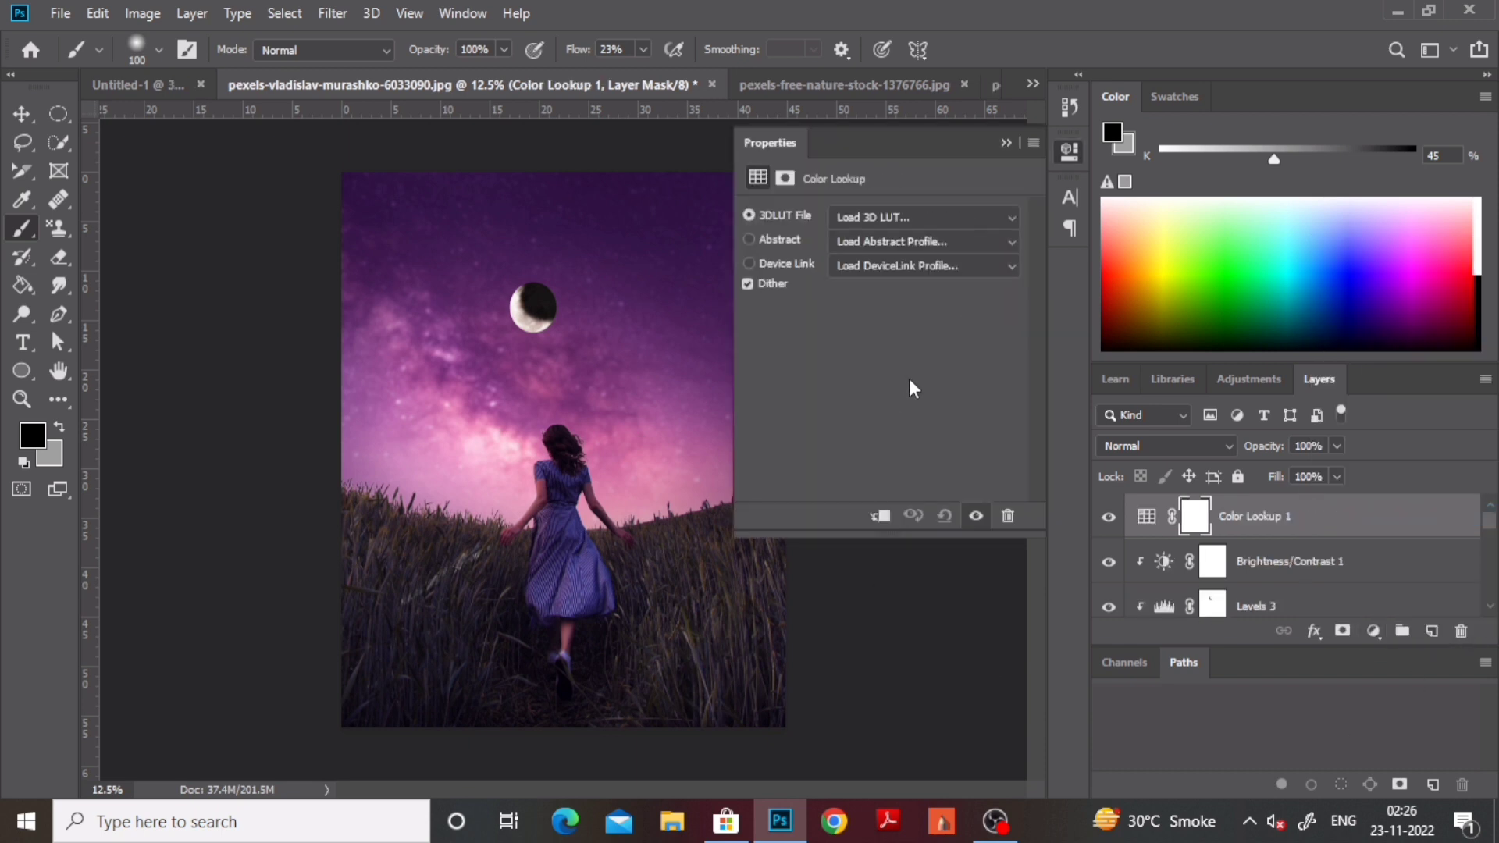
{"action": "left_click", "coordinate": [963, 215]}
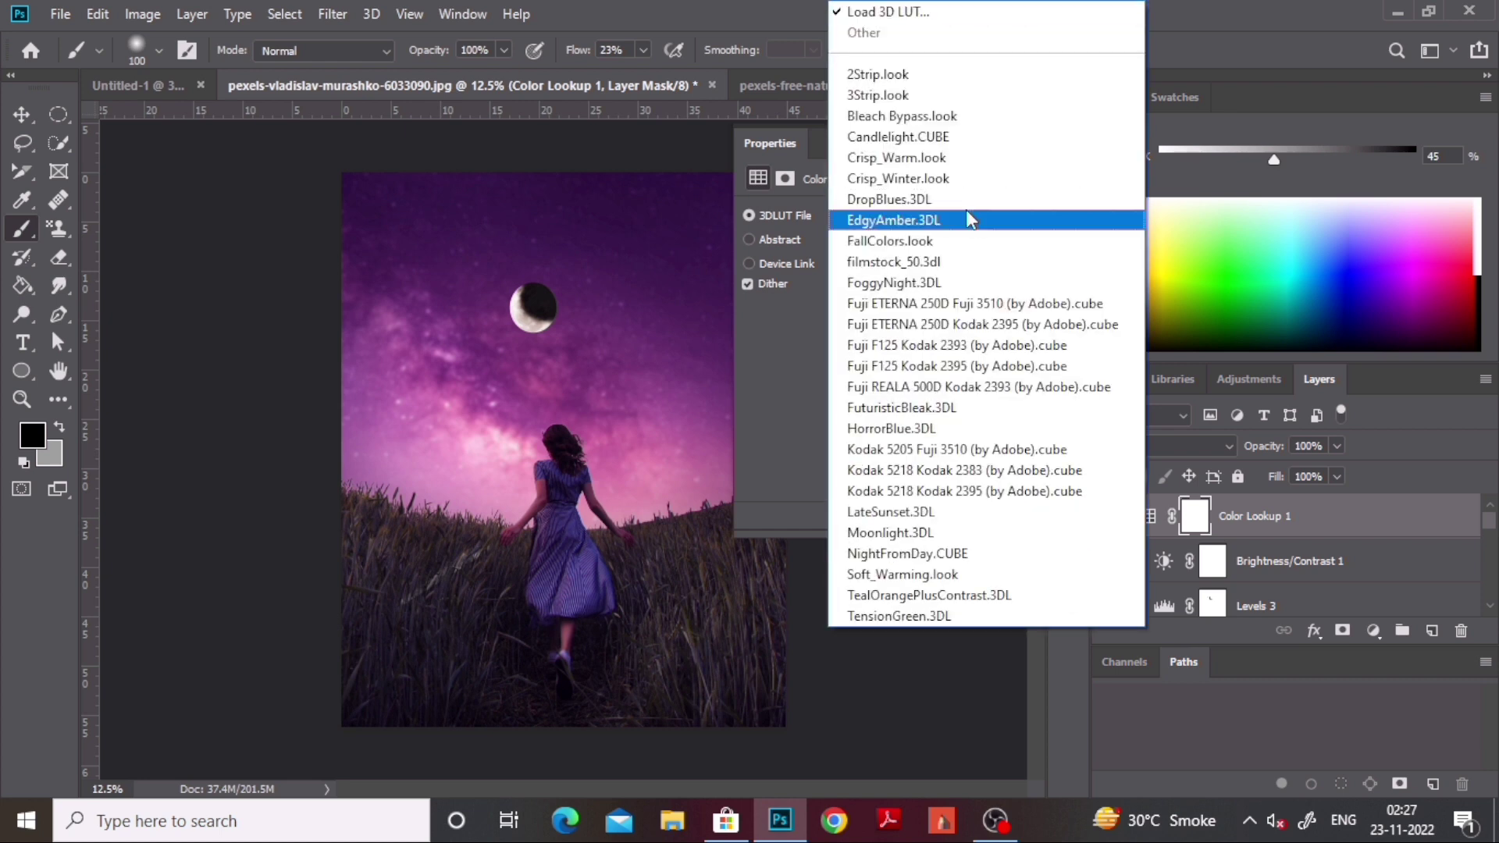
{"action": "left_click", "coordinate": [936, 156]}
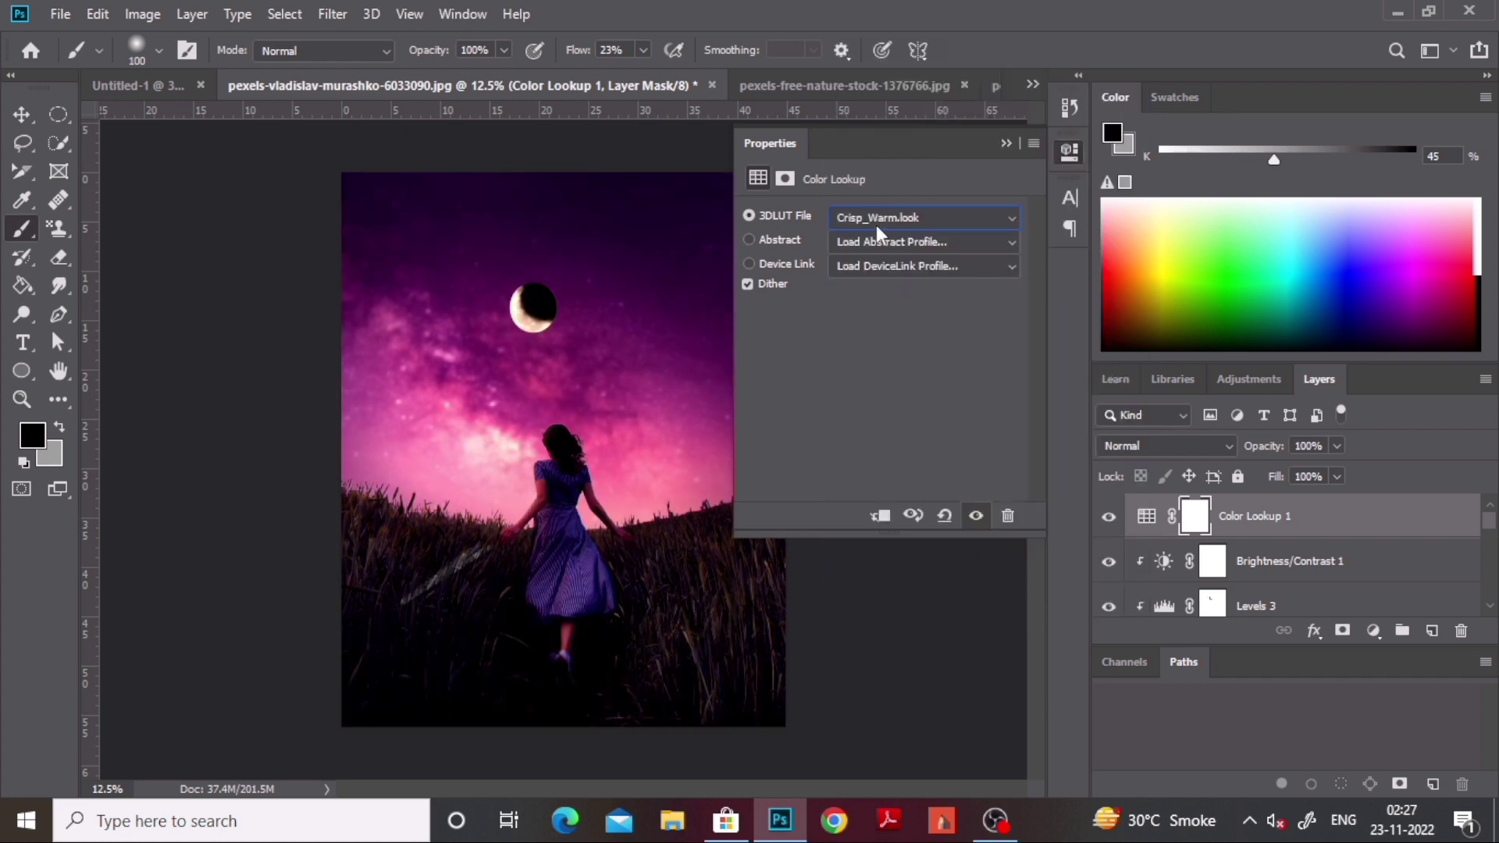
{"action": "left_click", "coordinate": [999, 137]}
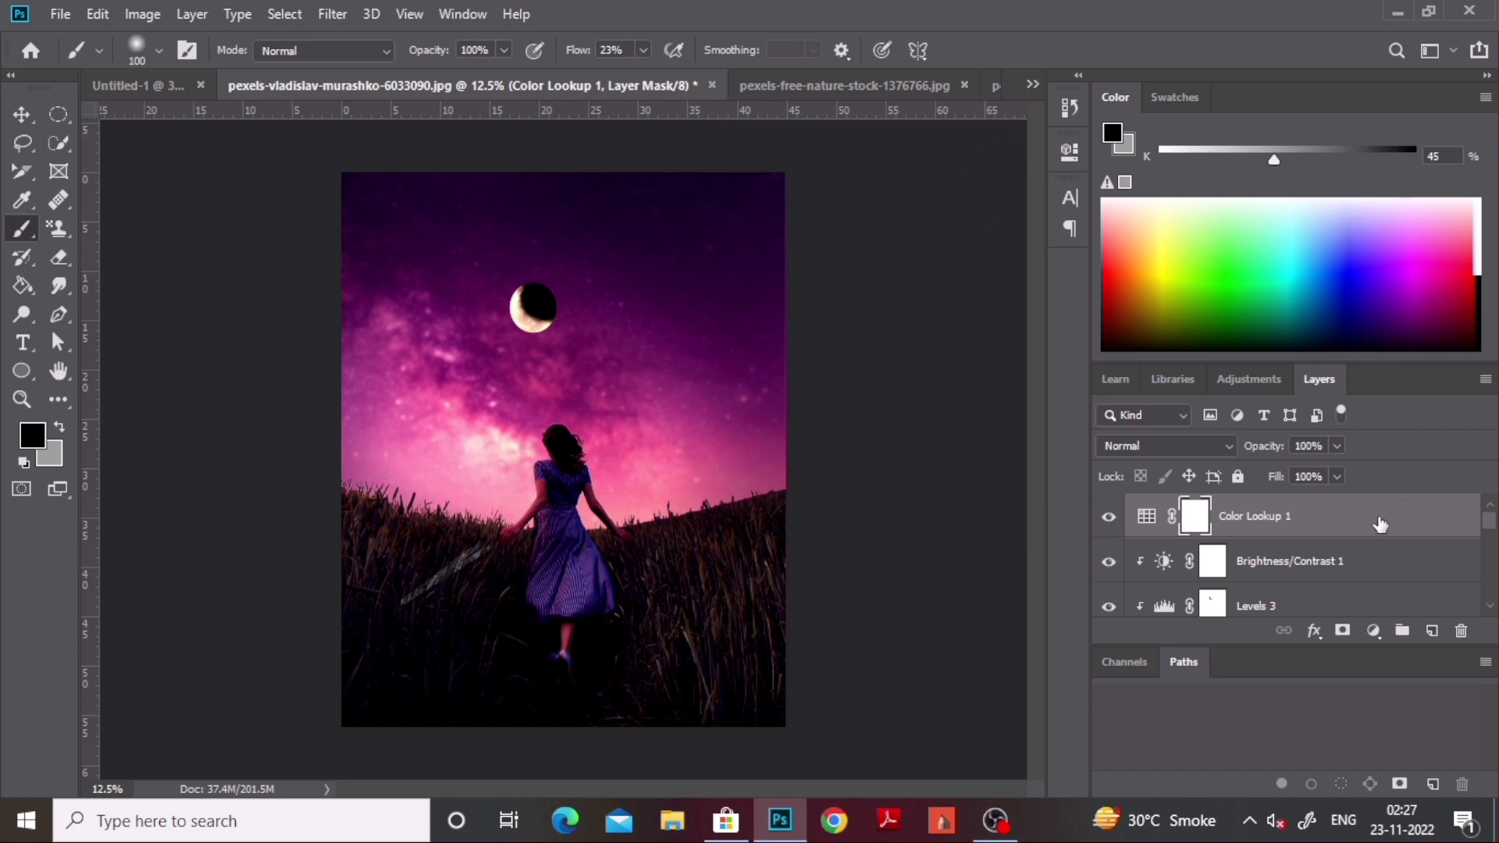
{"action": "left_click", "coordinate": [1331, 477]}
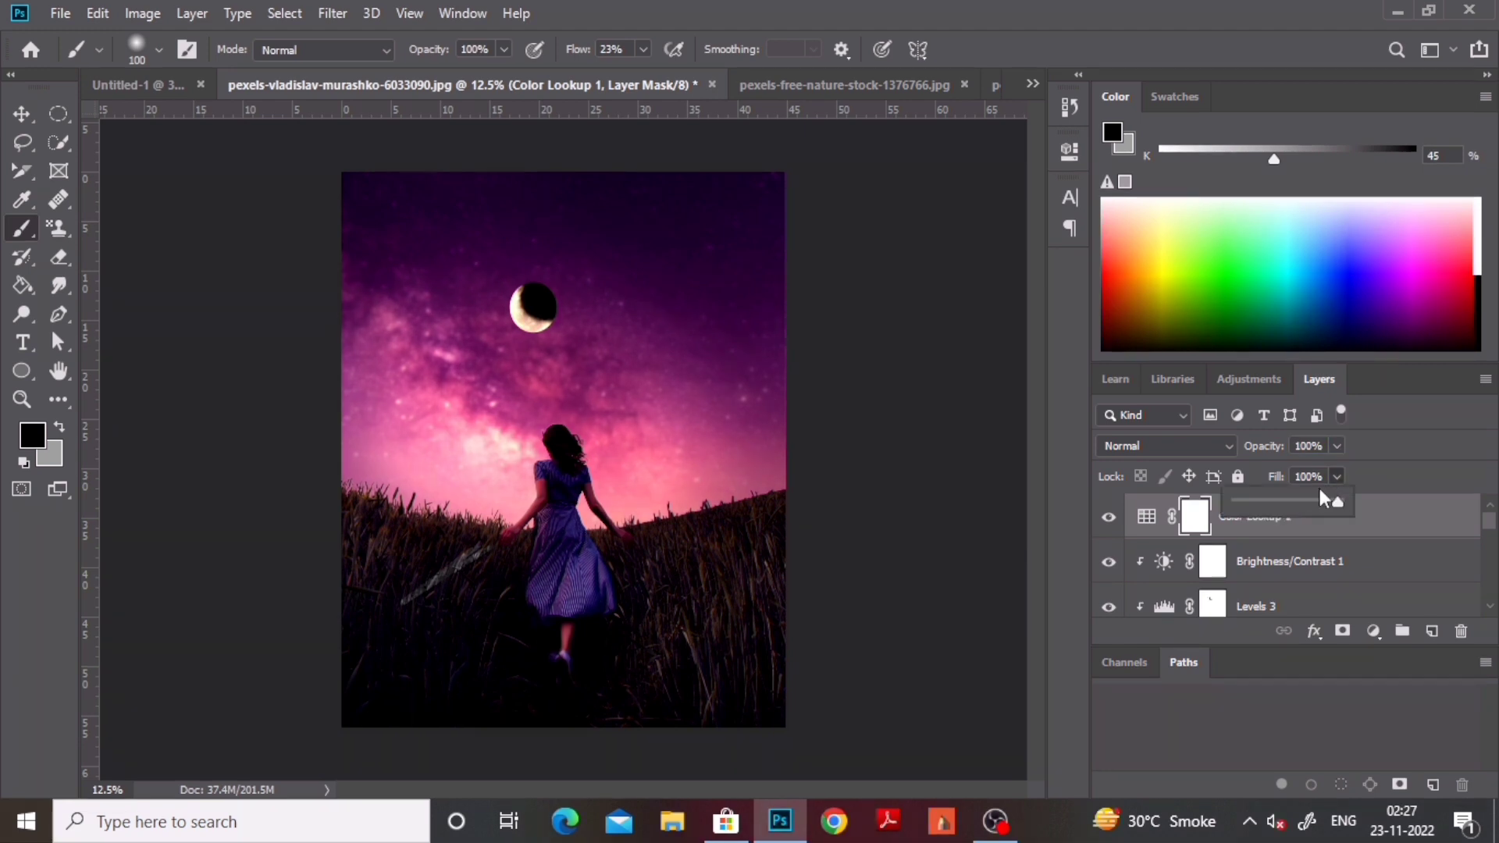
{"action": "left_click_drag", "start_coordinate": [1259, 535], "coordinate": [1261, 587]}
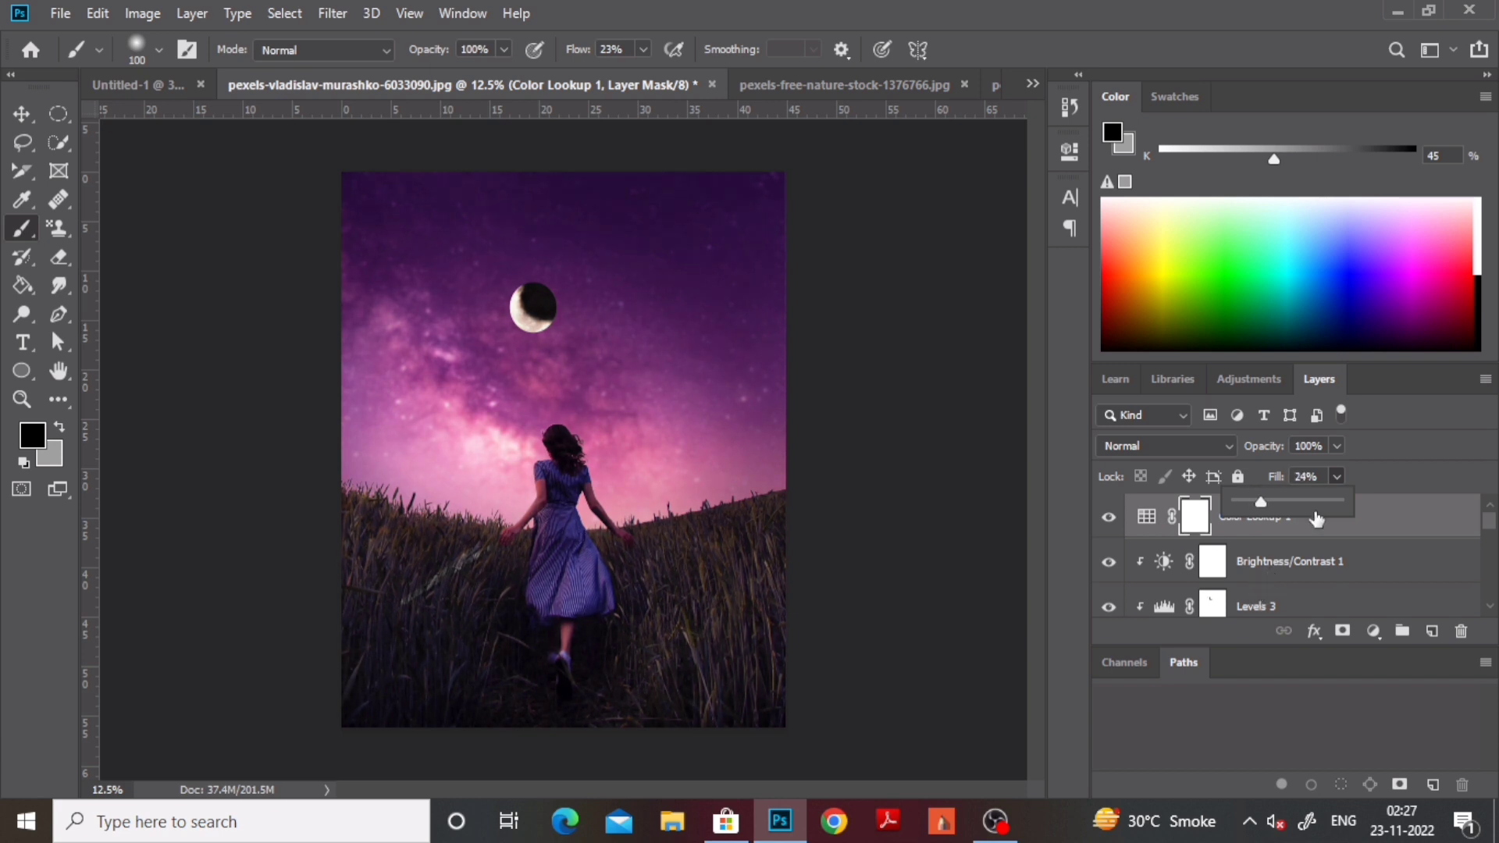
{"action": "left_click", "coordinate": [1334, 477]}
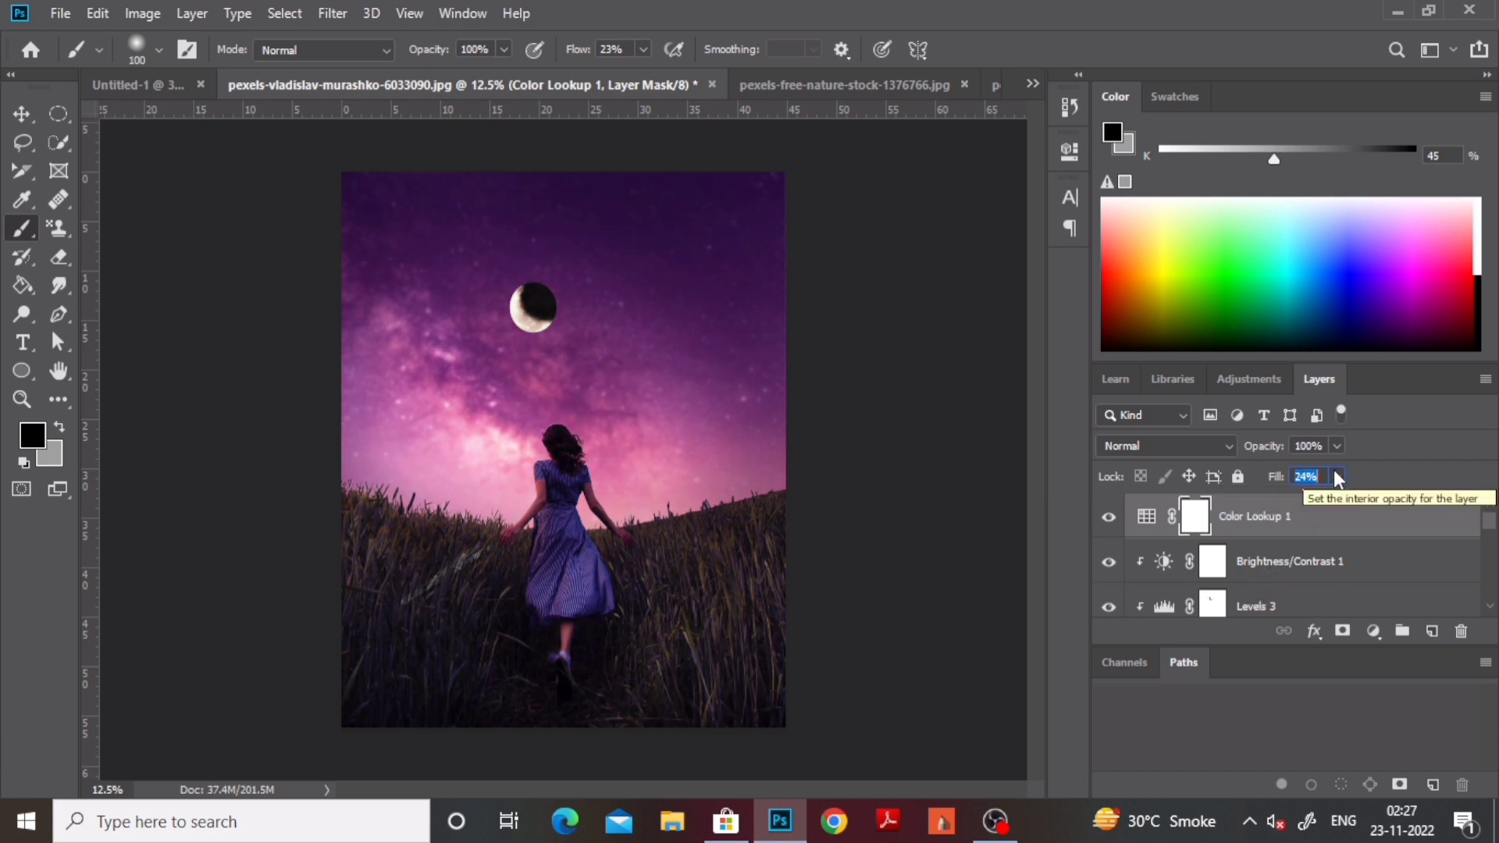
Add a Curves adjustment over the whole composite with a shadow point near input 64 and a highlight point at input 193, output 193
{"action": "left_click", "coordinate": [1373, 630]}
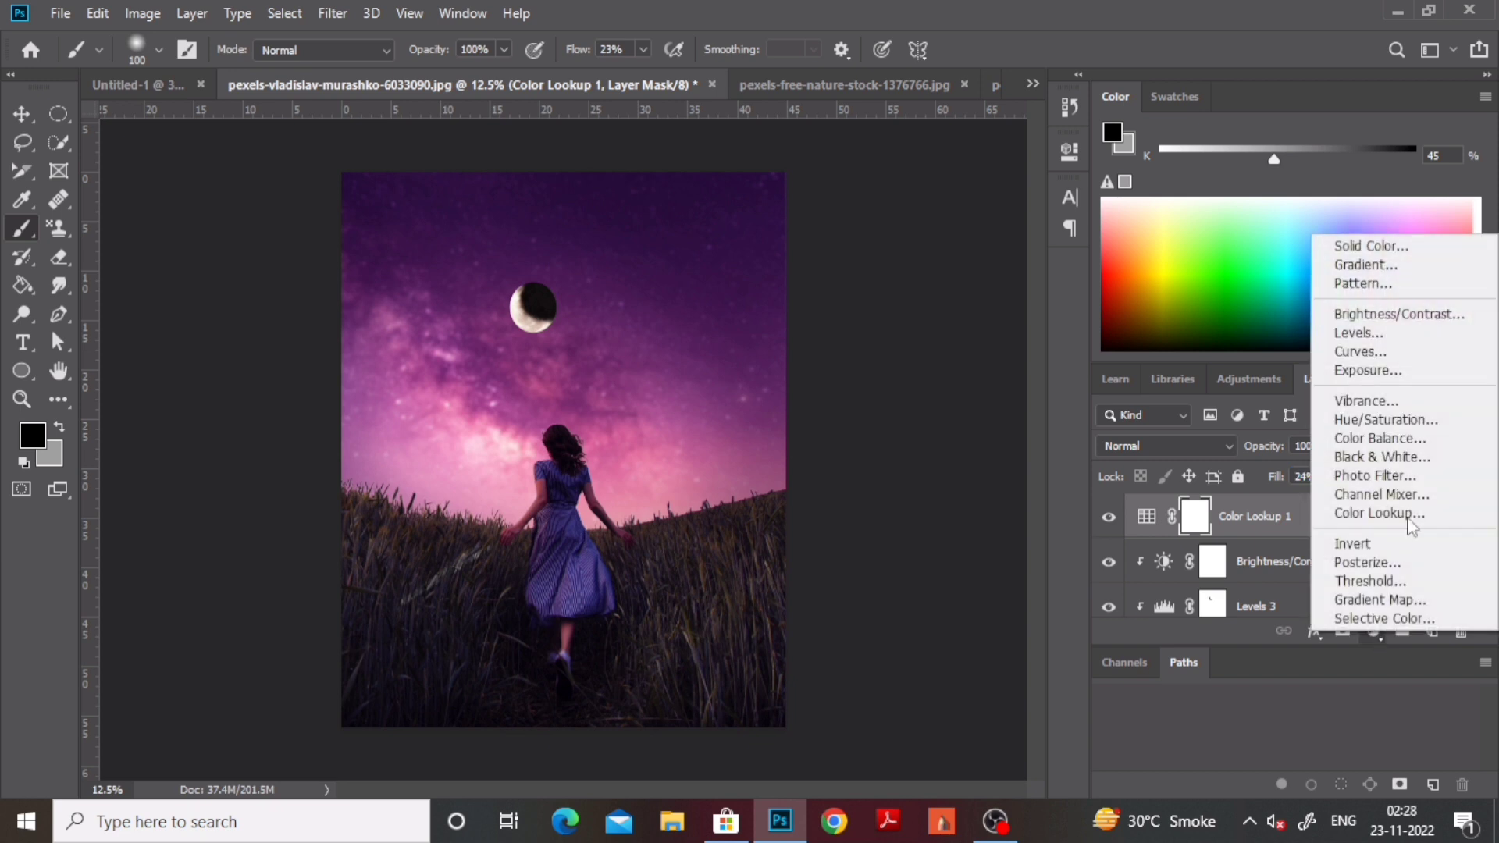
{"action": "left_click", "coordinate": [1397, 348]}
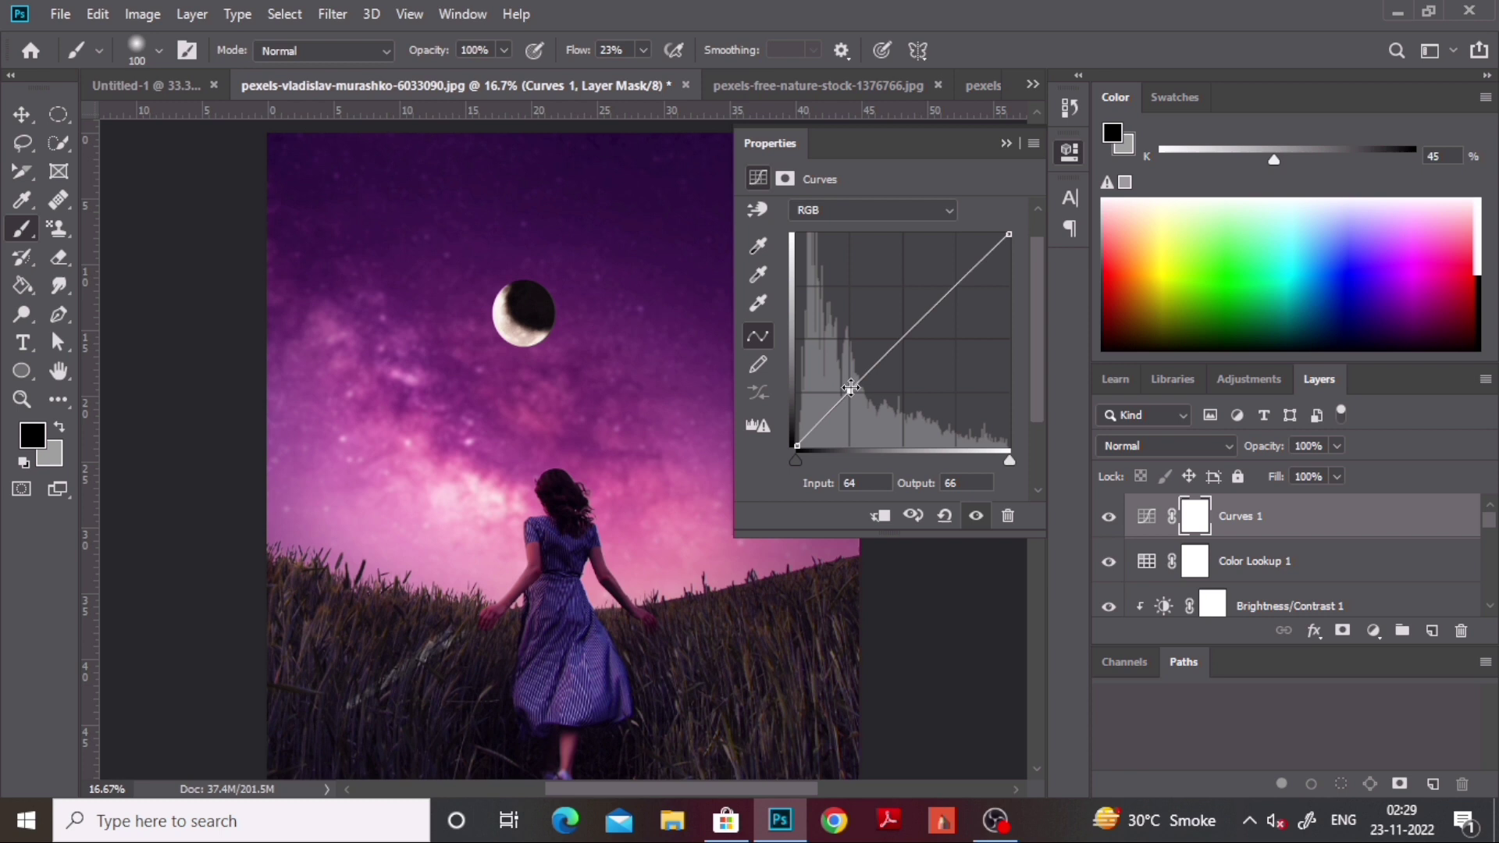
{"action": "left_click", "coordinate": [849, 390]}
{"action": "left_click", "coordinate": [953, 289]}
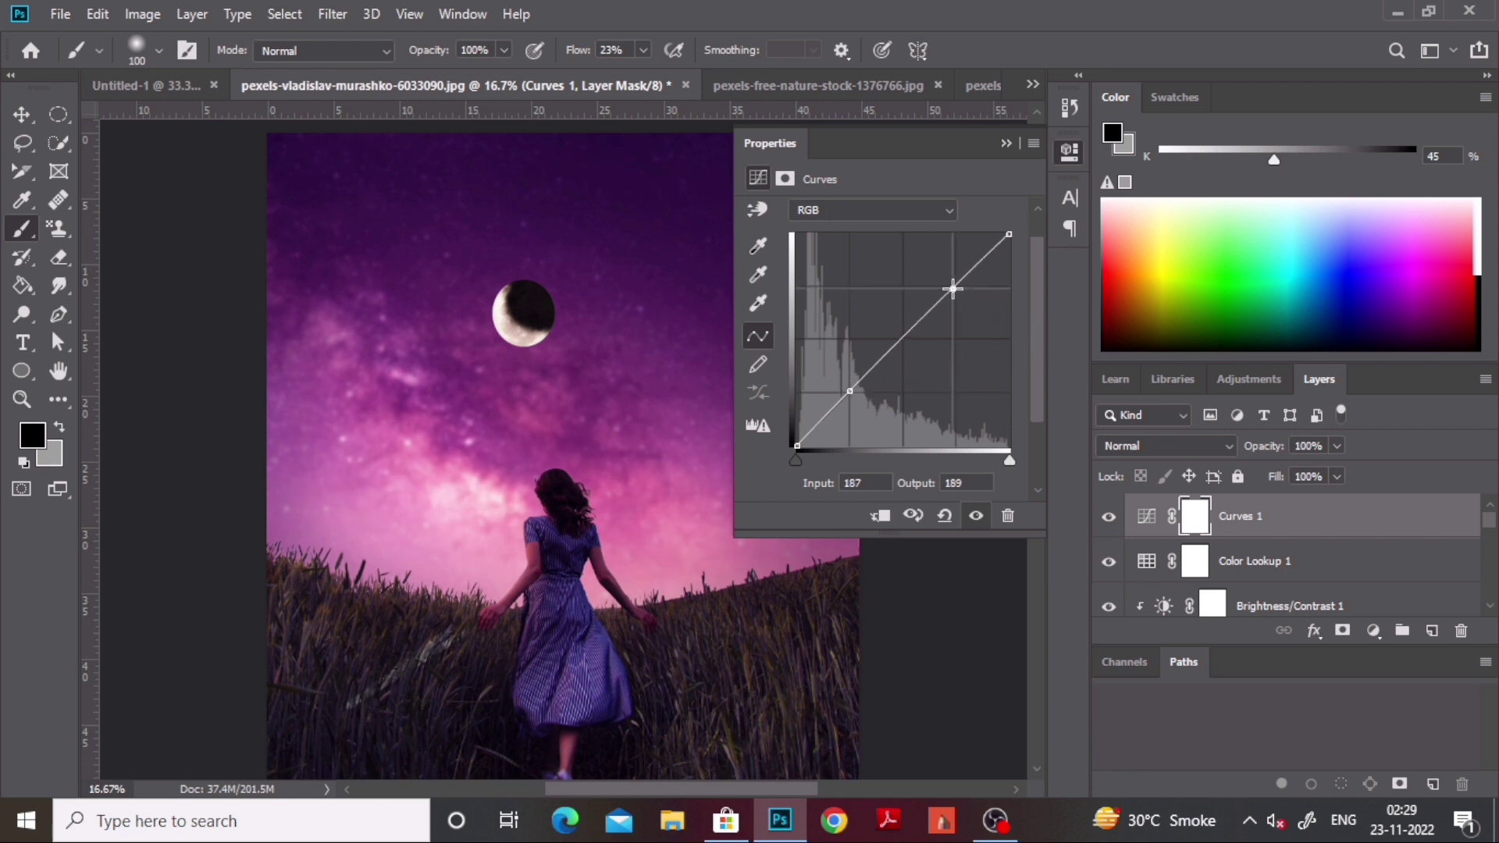
{"action": "left_click_drag", "start_coordinate": [952, 289], "coordinate": [957, 286]}
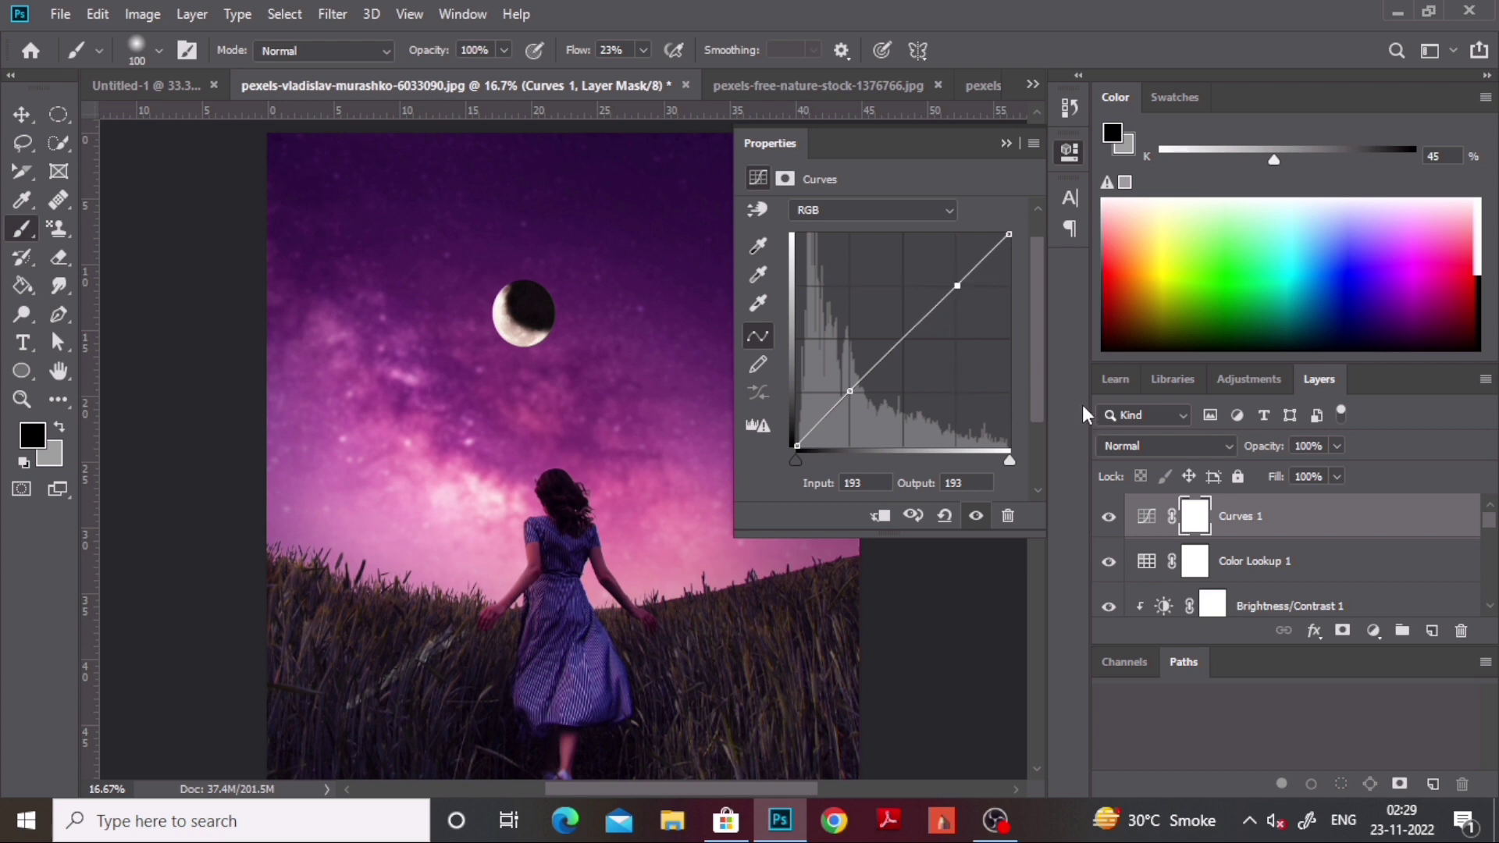
Compare the image with and without the Curves 1 adjustment, leaving the adjustment visible and its properties closed
{"action": "left_click", "coordinate": [1108, 517]}
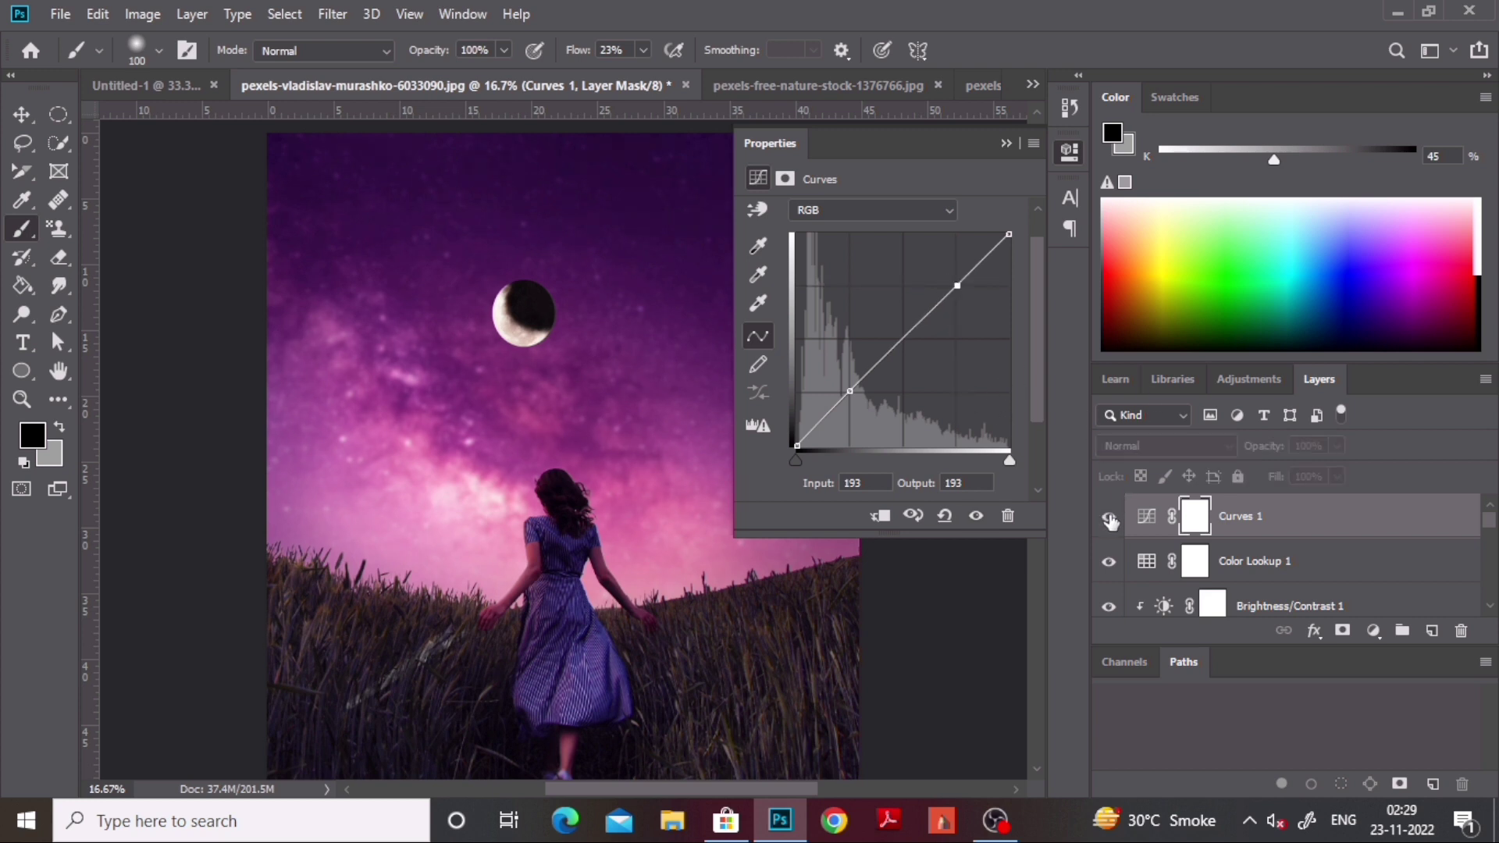
{"action": "left_click", "coordinate": [1109, 517]}
{"action": "left_click", "coordinate": [1109, 516]}
{"action": "left_click", "coordinate": [1109, 517]}
{"action": "left_click", "coordinate": [1109, 516]}
{"action": "left_click", "coordinate": [1004, 144]}
{"action": "key", "text": "ctrl+minus"}
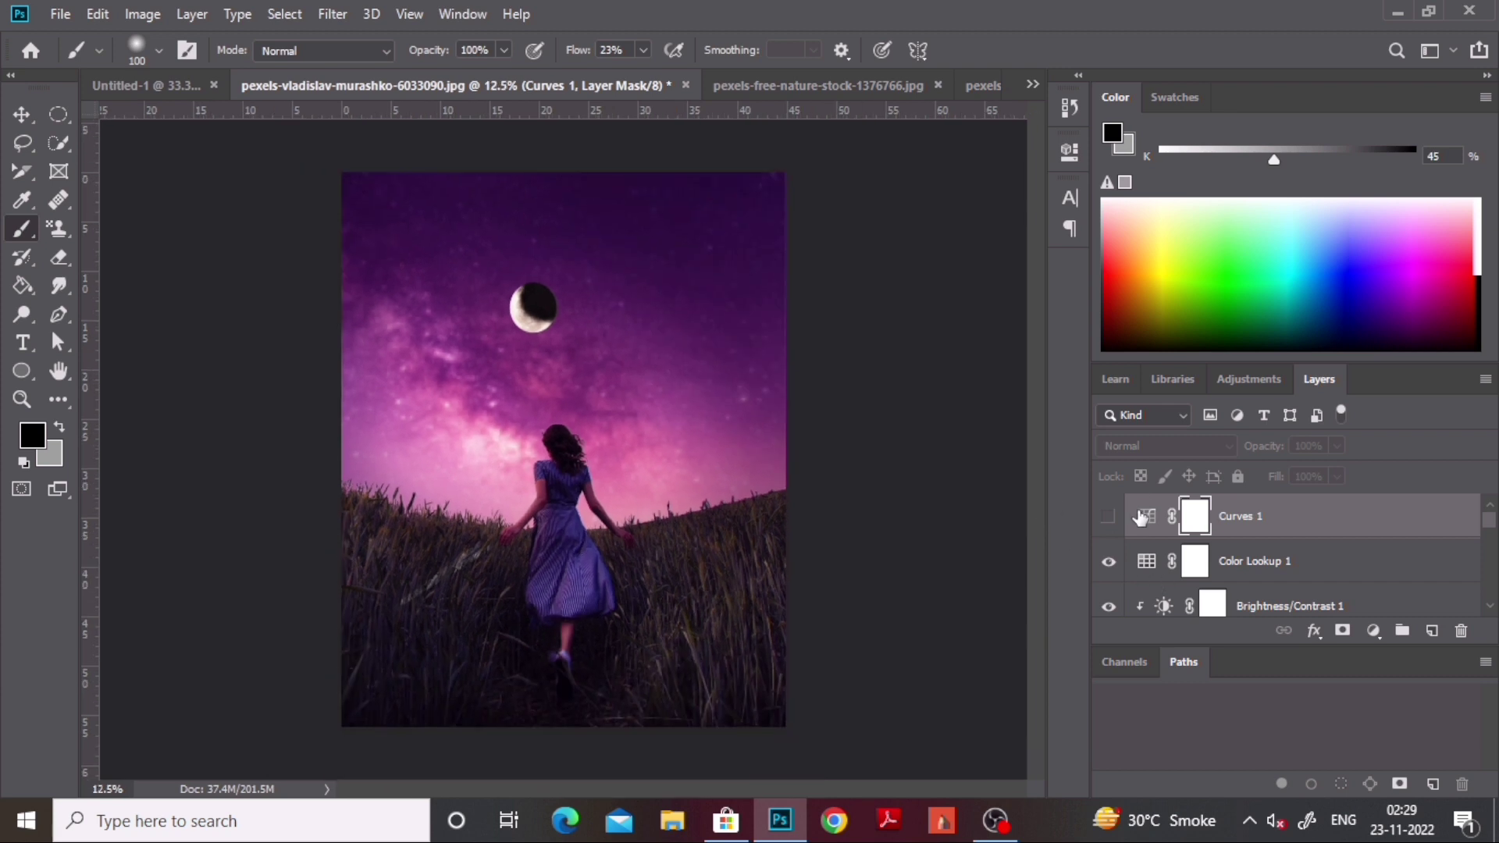
{"action": "left_click", "coordinate": [1109, 517]}
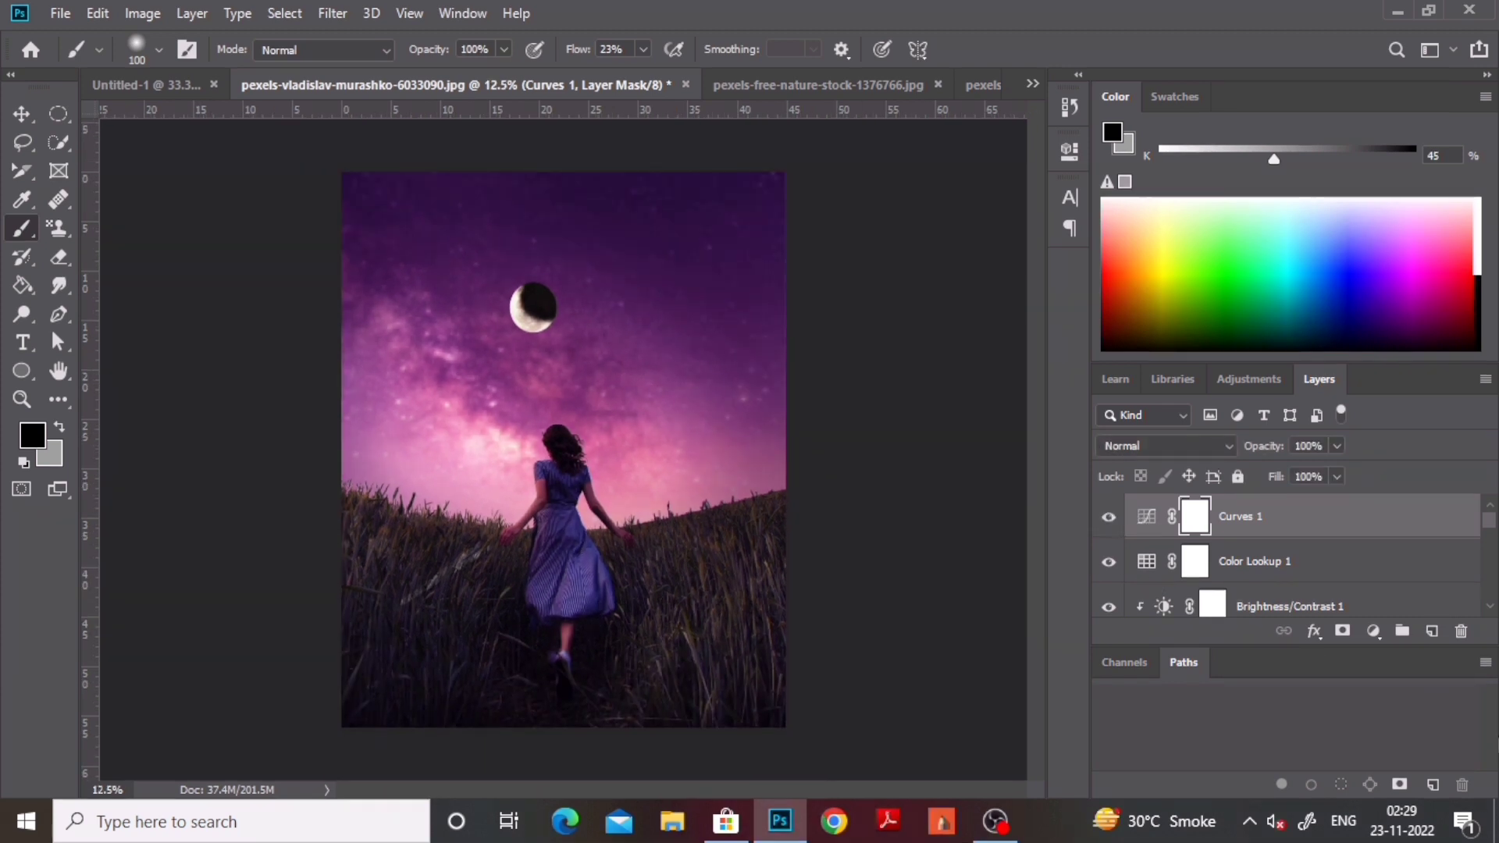
Check the contribution of the sky on Layer 1 by hiding and showing it, and inspect the finished composite up close
{"action": "scroll", "coordinate": [1184, 539], "scroll_direction": "down", "scroll_amount": 4}
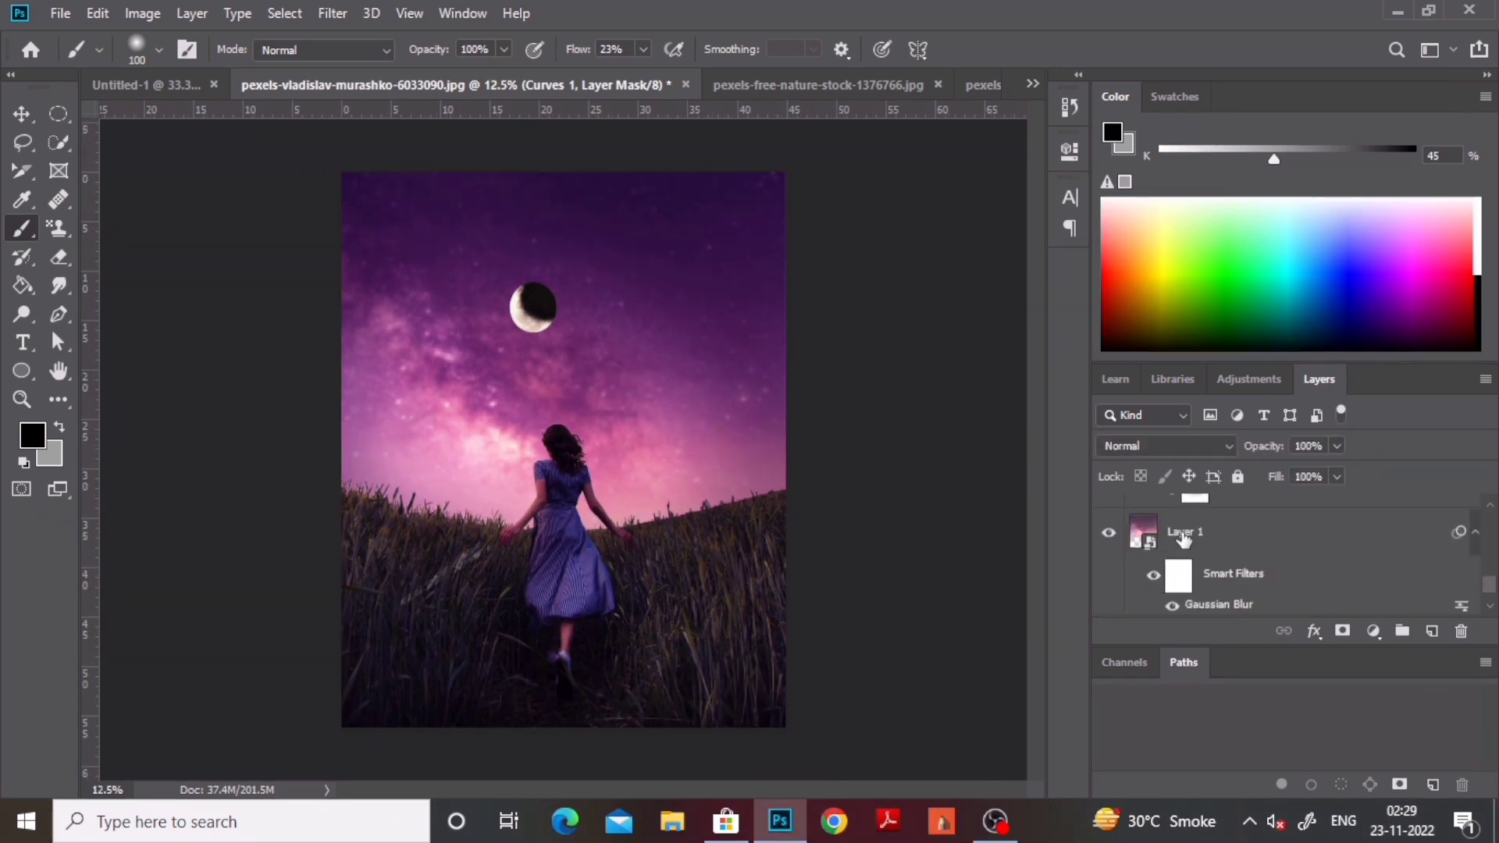
{"action": "left_click", "coordinate": [1184, 538]}
{"action": "left_click", "coordinate": [1109, 535]}
{"action": "left_click", "coordinate": [1110, 535]}
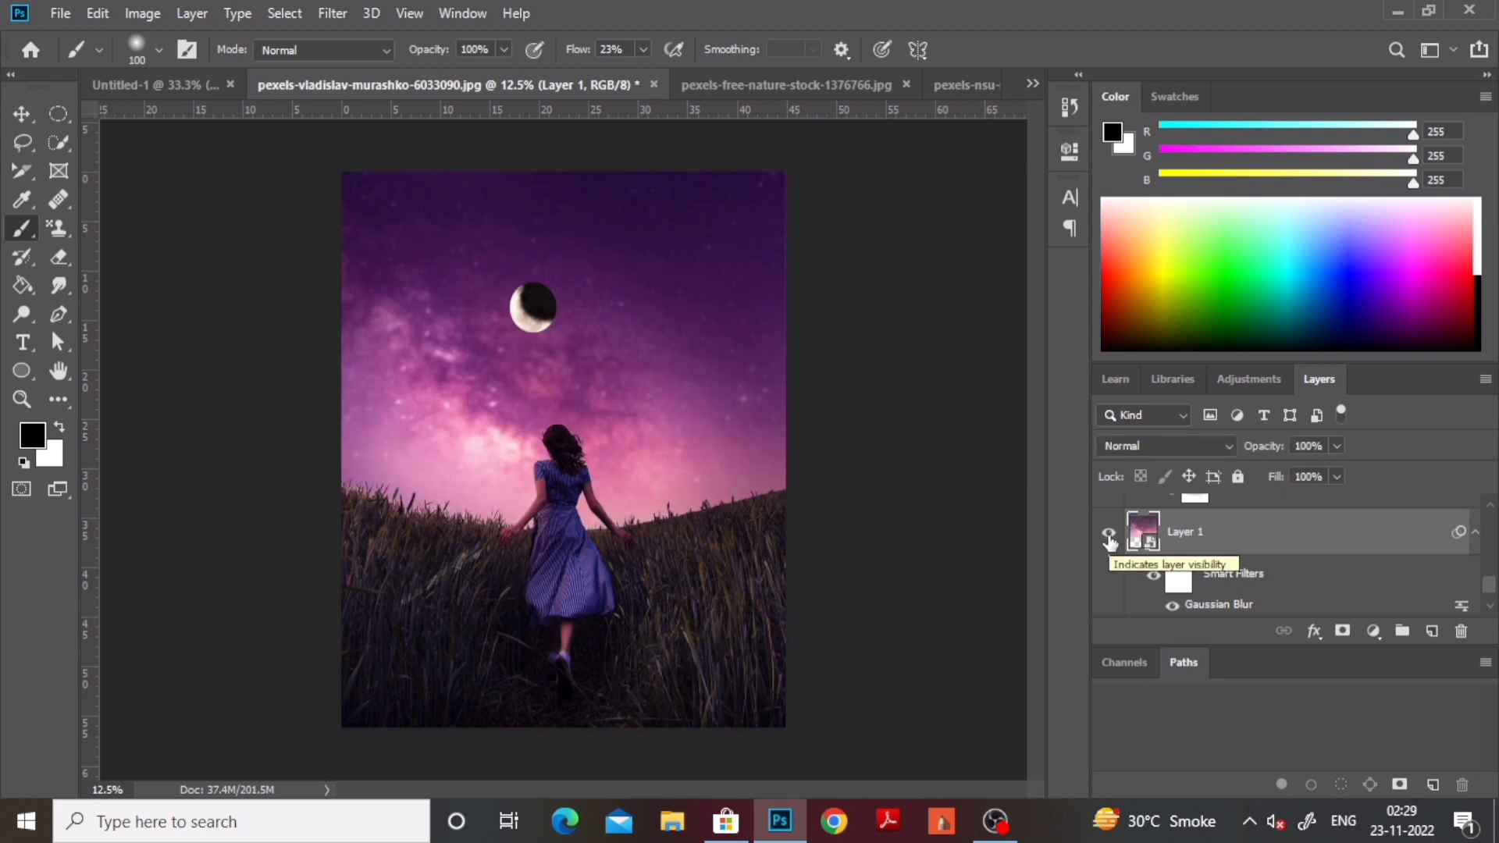
{"action": "scroll", "coordinate": [1110, 540], "scroll_direction": "down", "scroll_amount": 2}
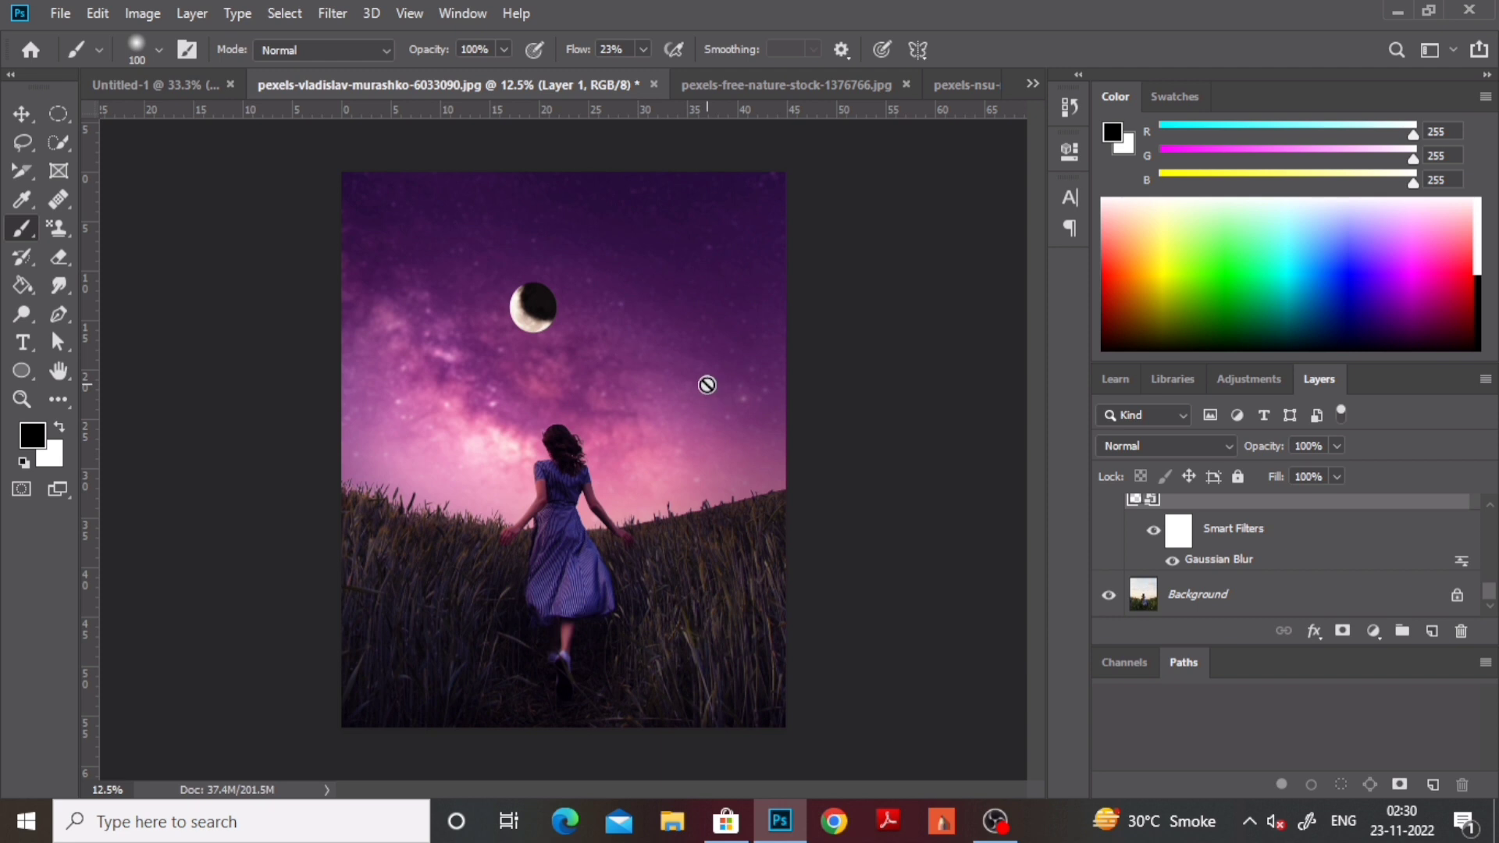
{"action": "key", "text": "ctrl+plus"}
{"action": "left_click_drag", "start_coordinate": [649, 366], "coordinate": [479, 390]}
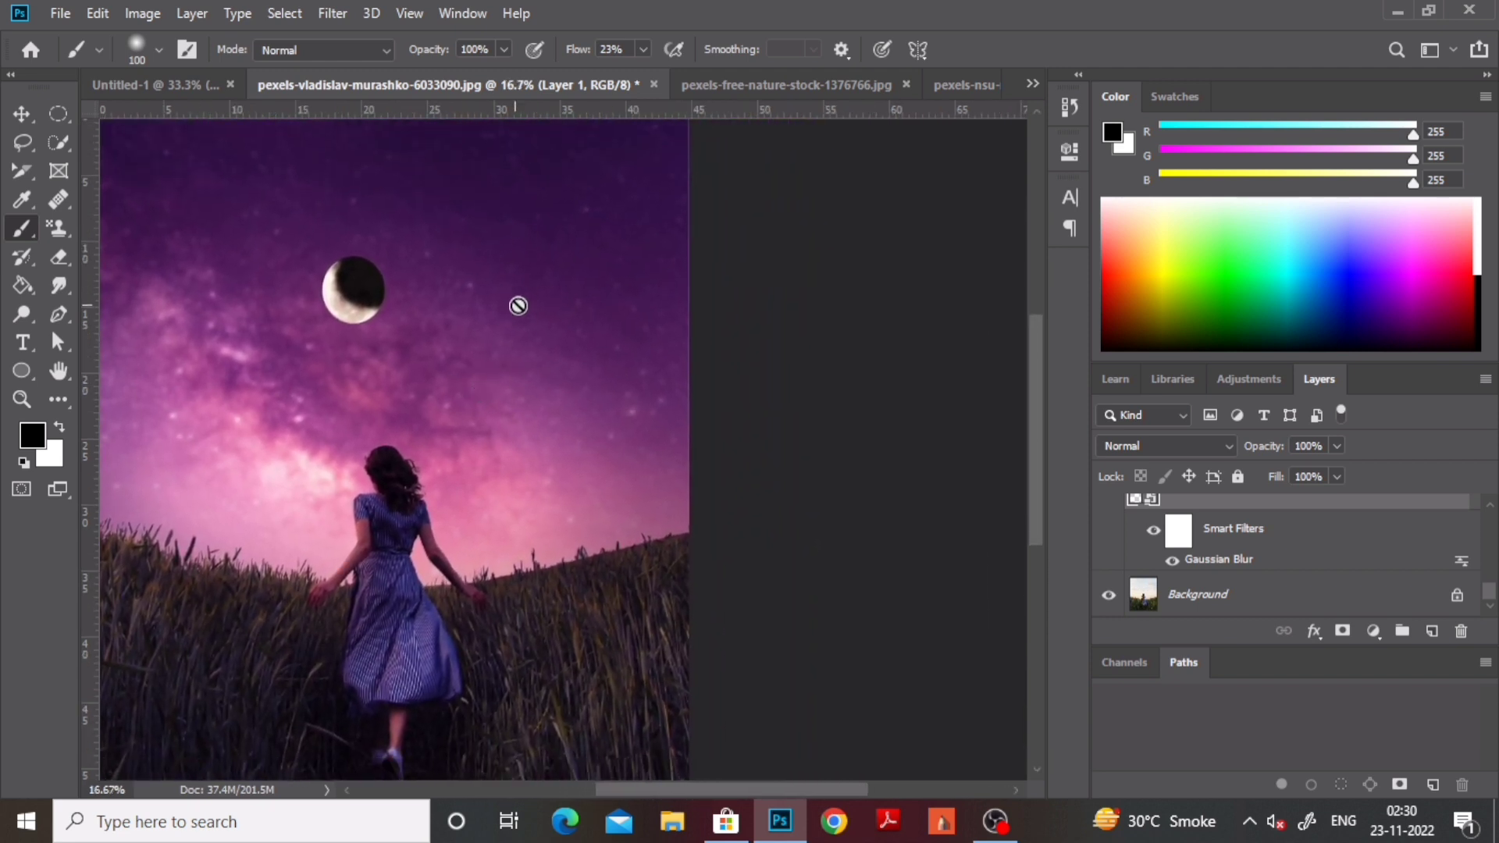